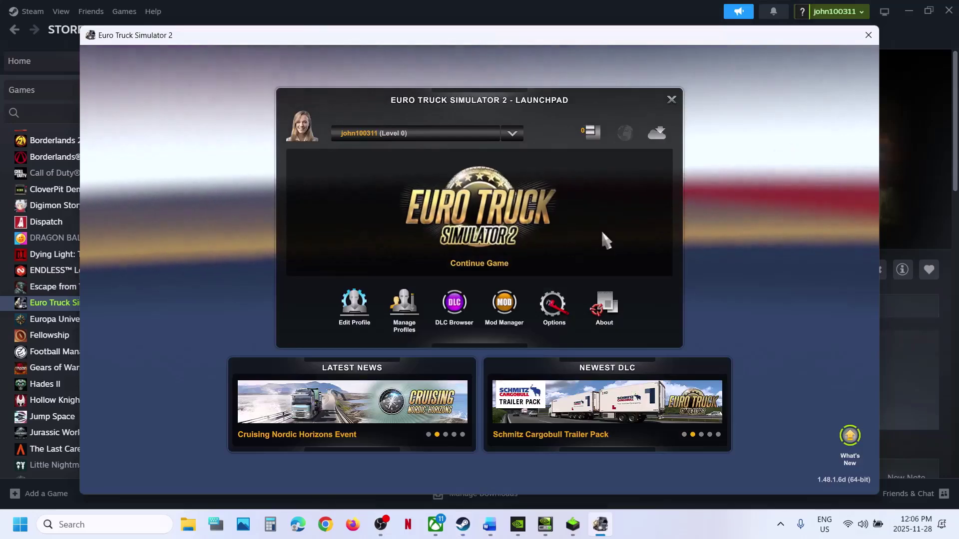
Open the game's Mod Manager, and switch to the Word notes to examine Step 2's advice on updating and removing mods.
click(507, 310)
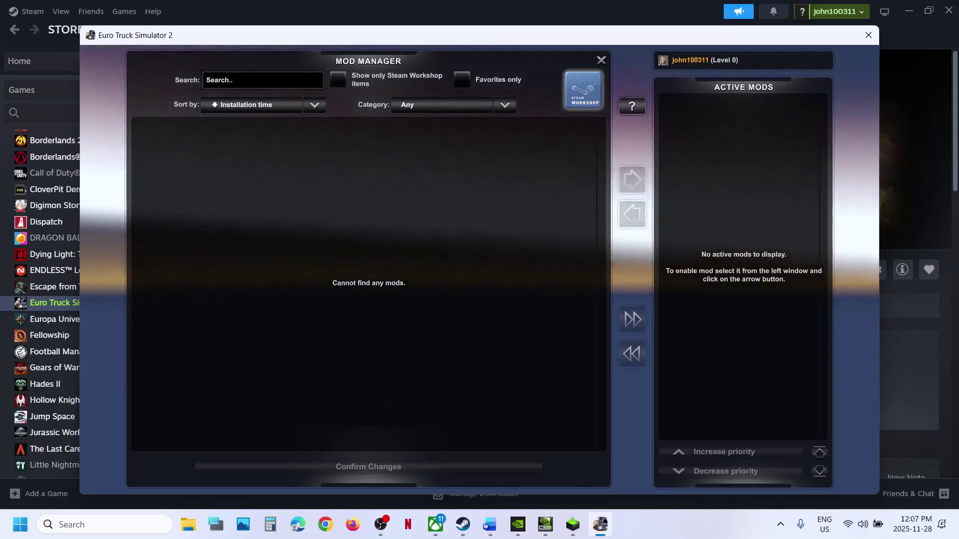
key(alt+Tab)
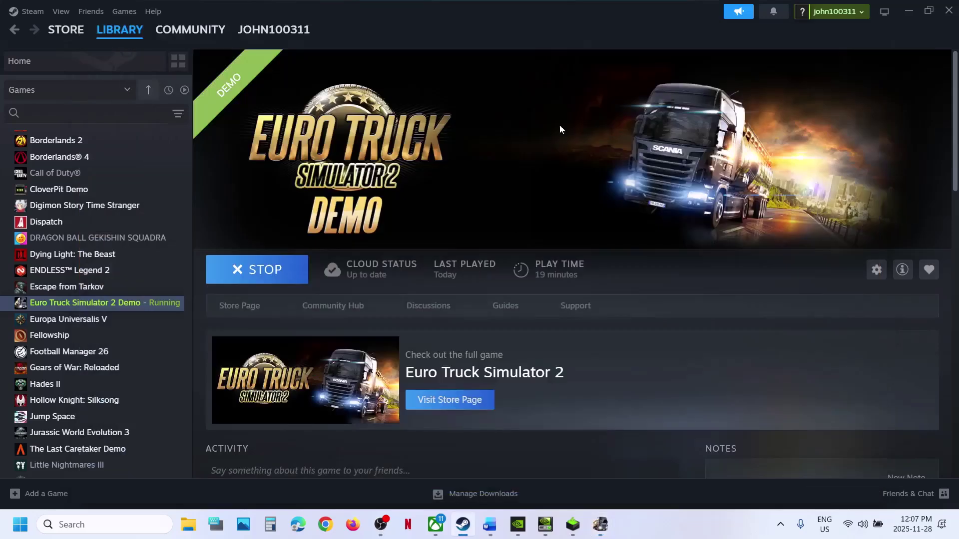
click(501, 526)
click(340, 286)
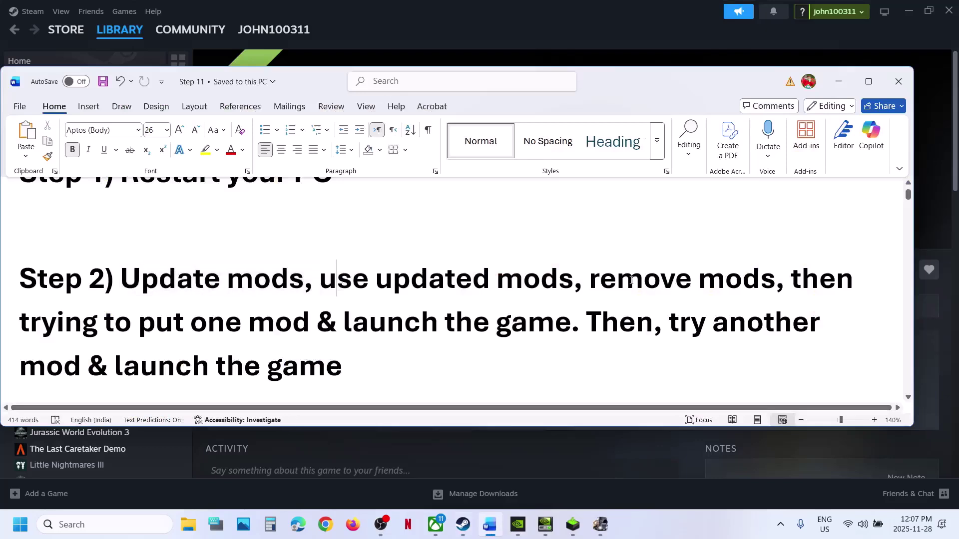
drag(592, 278, 767, 283)
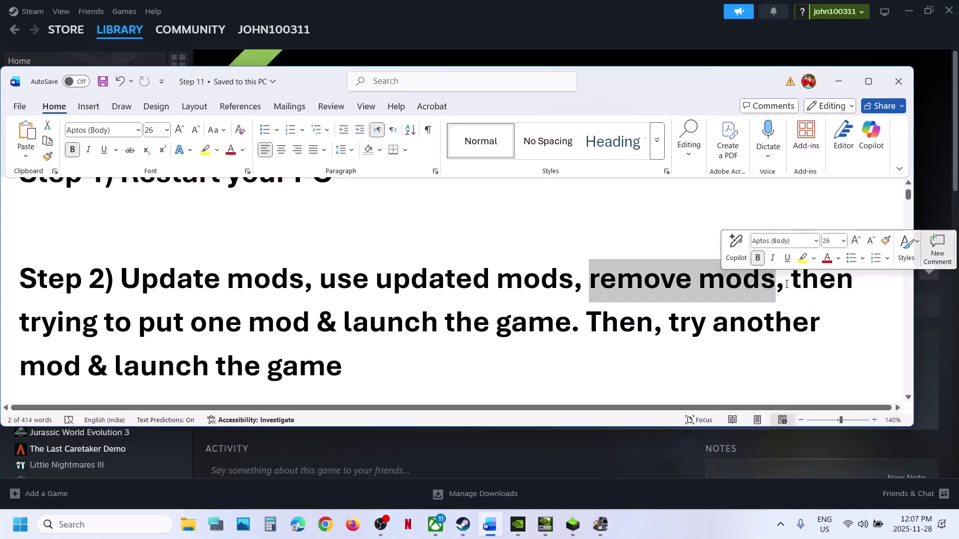
click(791, 282)
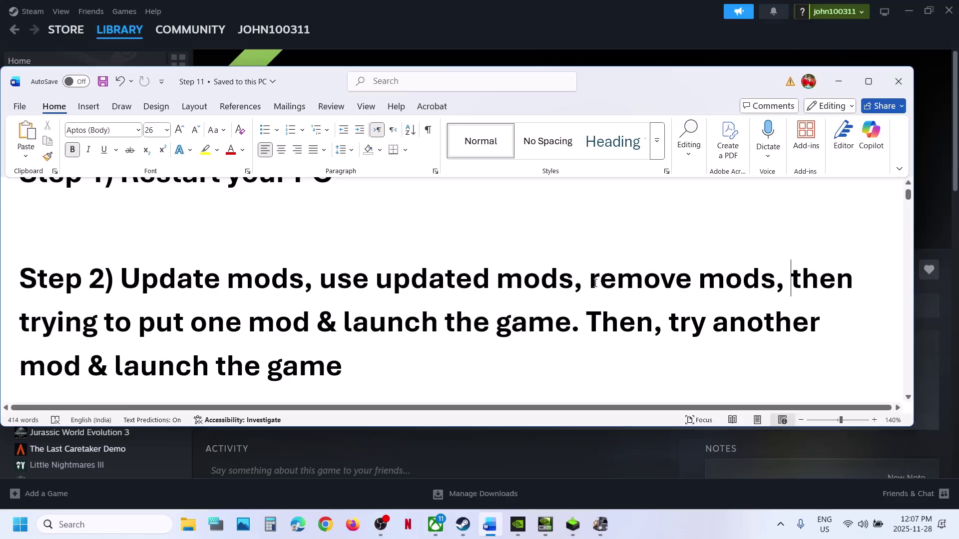
drag(595, 283, 787, 282)
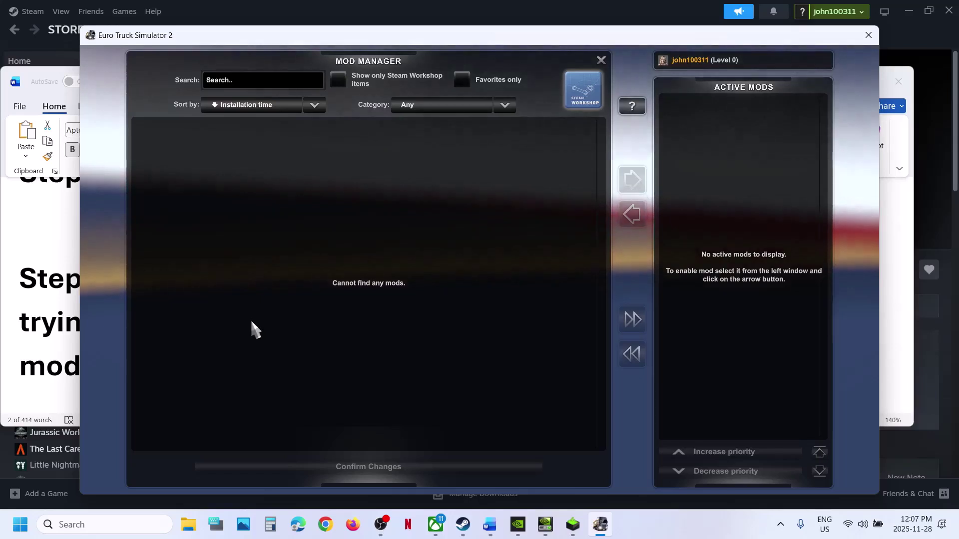
Return to the Word notes and read the advice on testing one mod at a time and Step 3 on running the game.
key(alt+Tab)
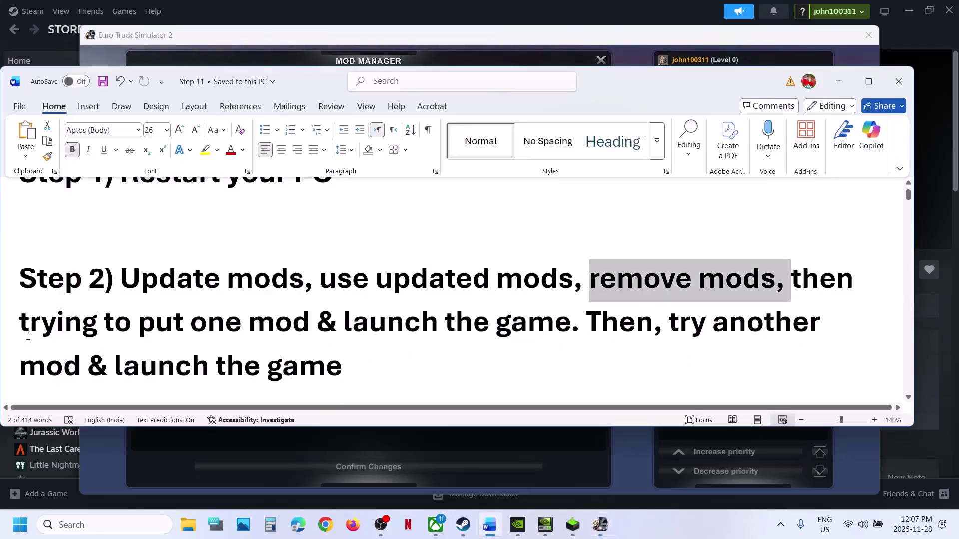
drag(27, 336, 557, 332)
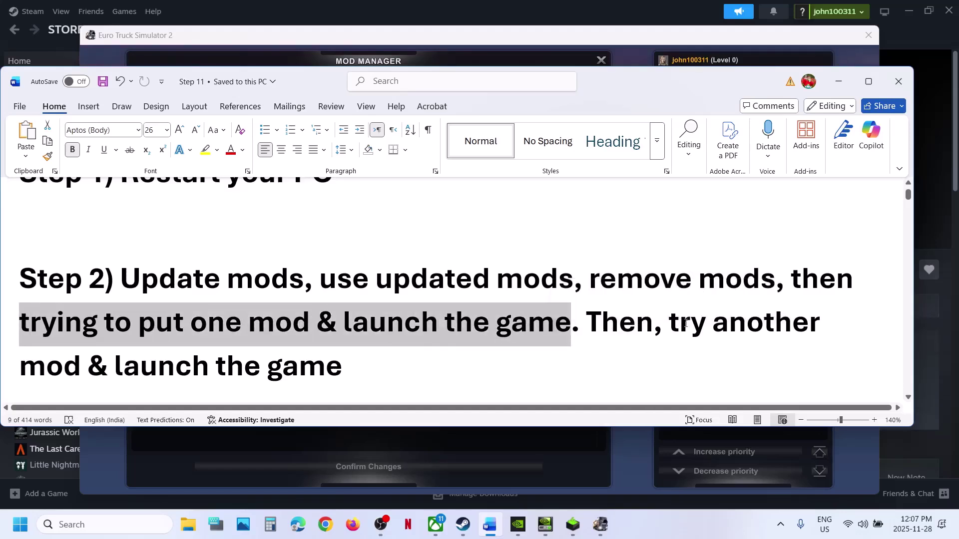
drag(673, 321, 384, 364)
click(385, 363)
scroll(384, 360, down, 3)
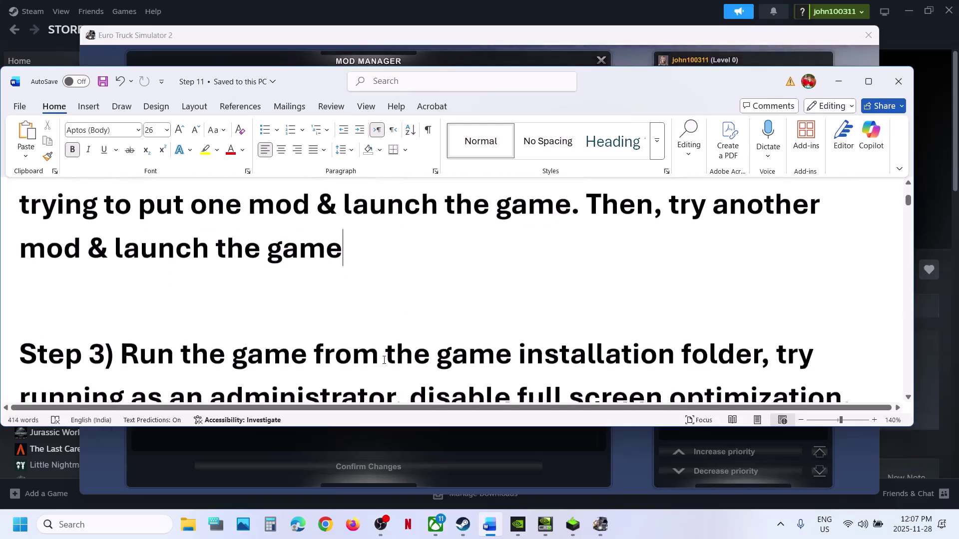
drag(216, 303, 642, 316)
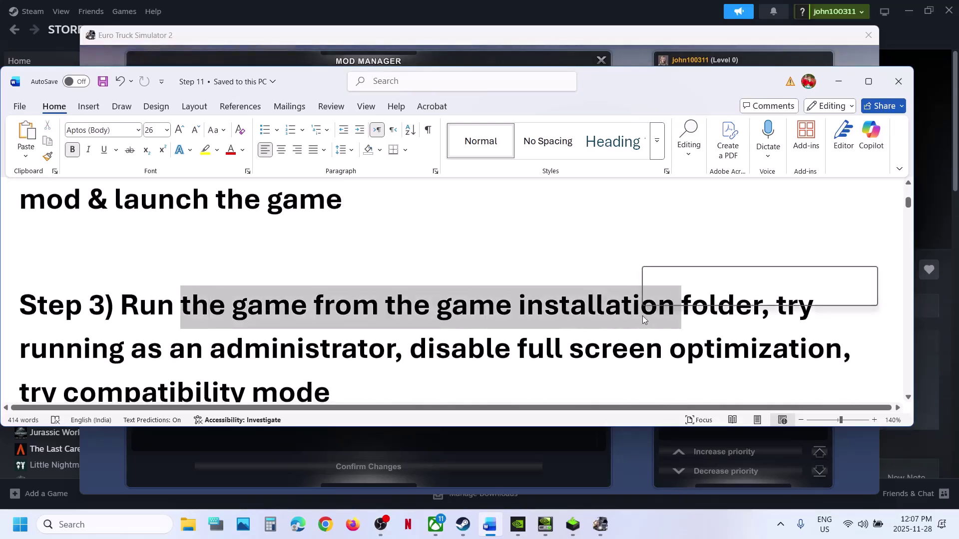
Close the game and browse the Euro Truck Simulator 2 Demo's local files from the Steam library, down to the bin\win_x64 folder.
click(864, 42)
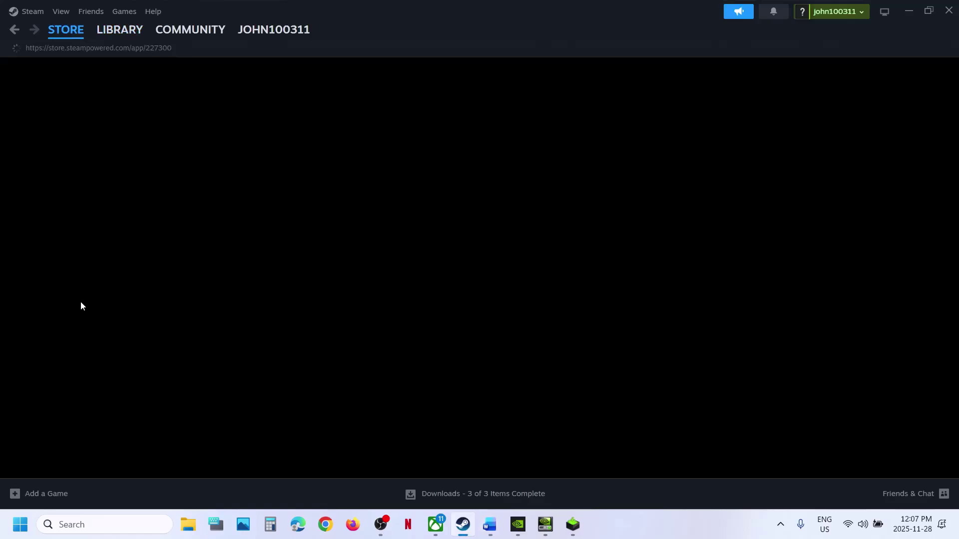
right_click(81, 305)
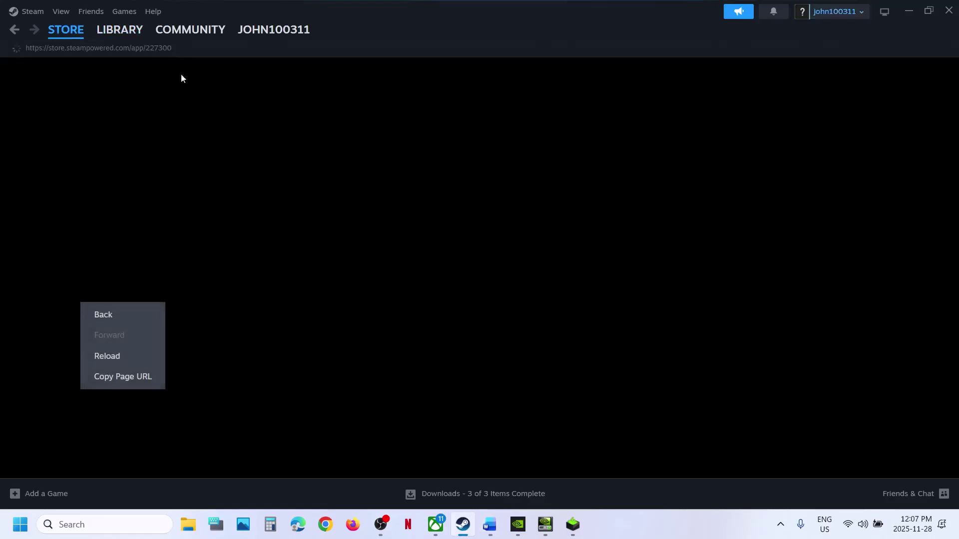
click(122, 30)
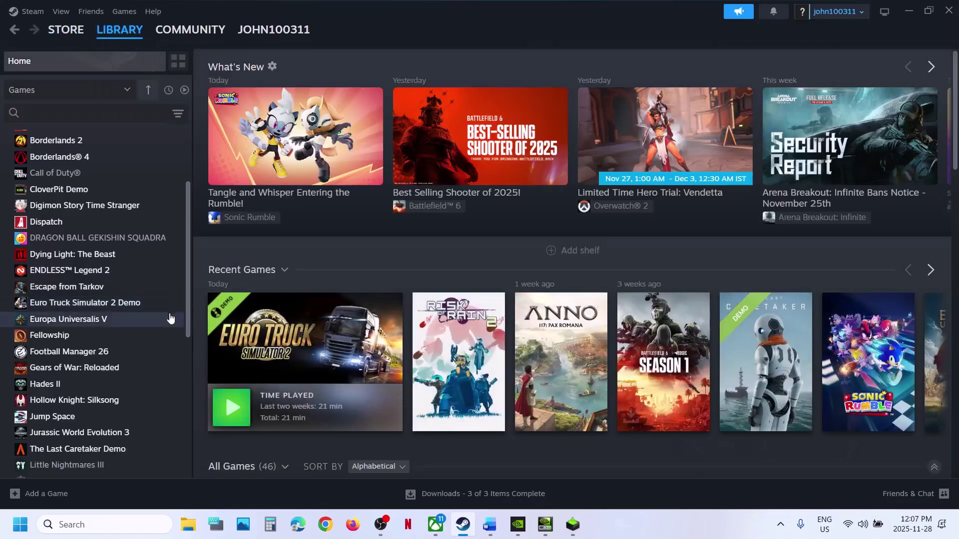
click(112, 305)
right_click(113, 307)
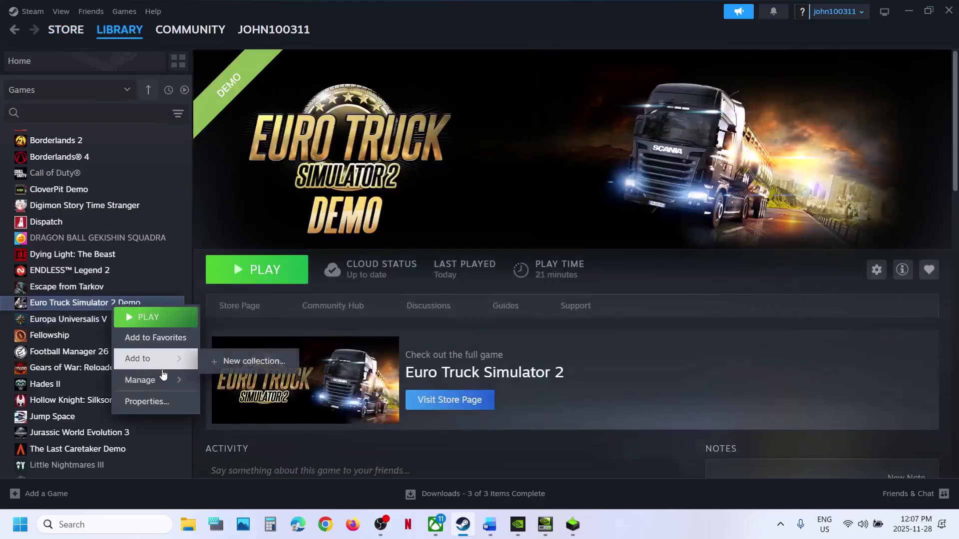
mouse_move(150, 380)
click(245, 284)
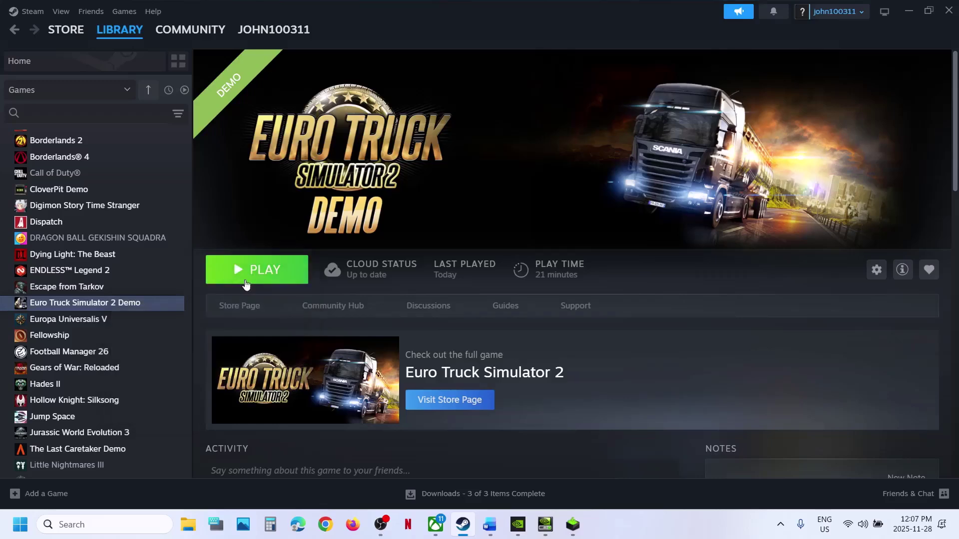
double_click(140, 114)
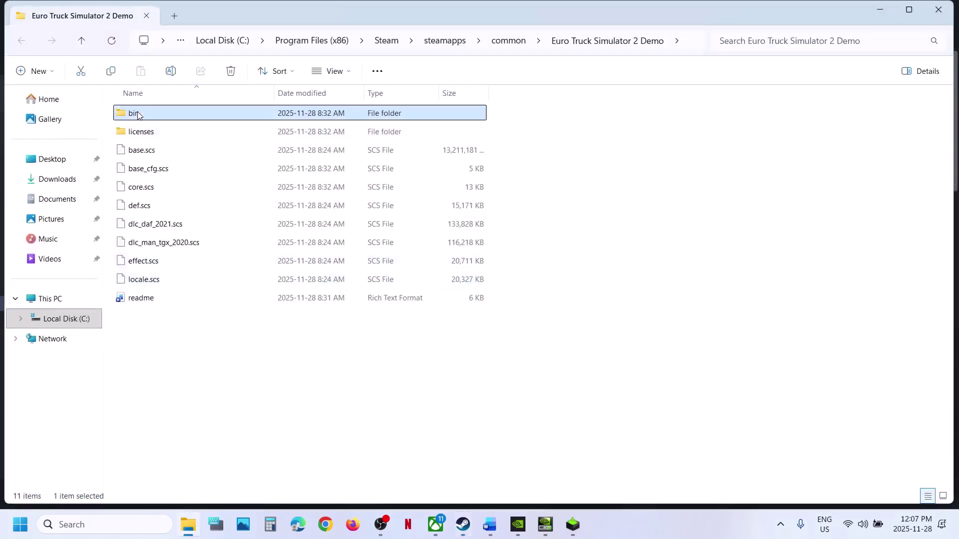
double_click(164, 117)
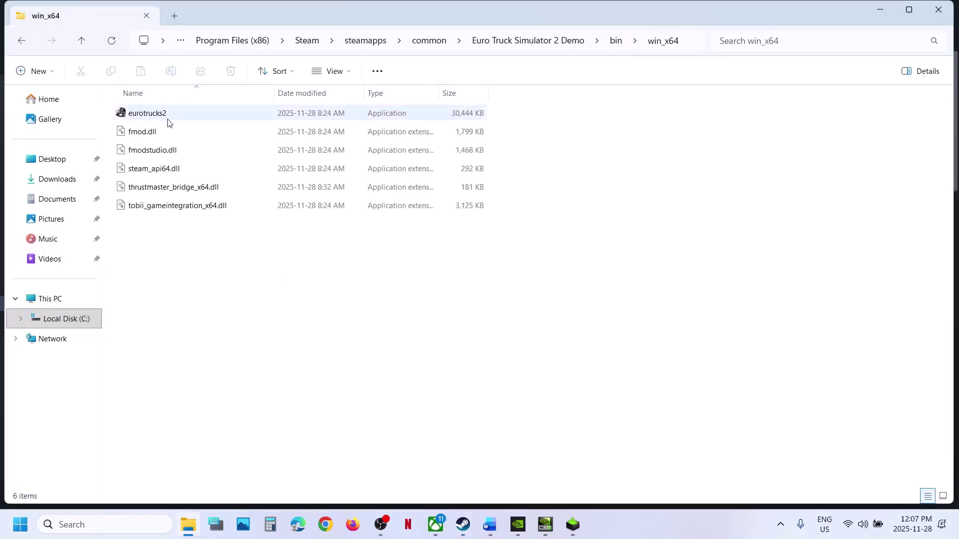
Set the eurotrucks2 application to run as an administrator in its compatibility properties.
click(165, 120)
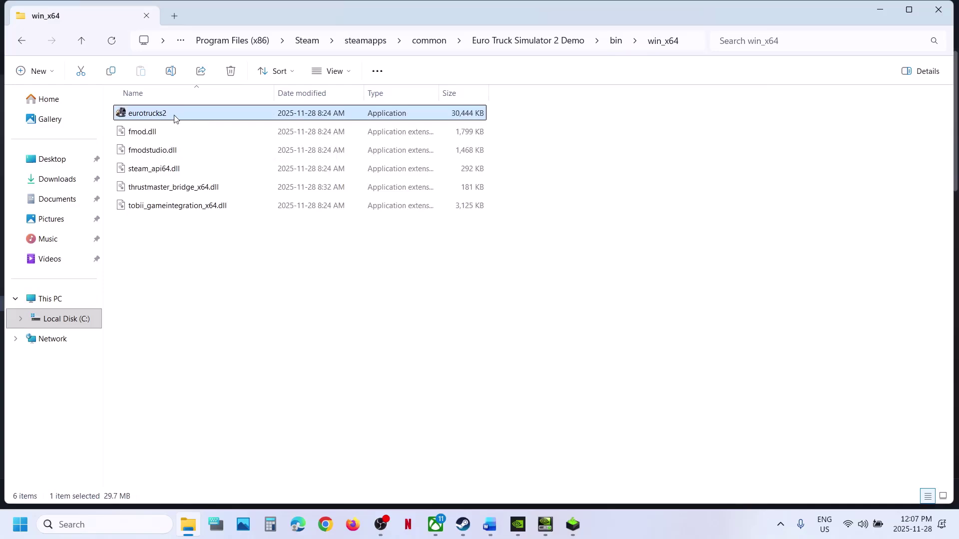
right_click(175, 118)
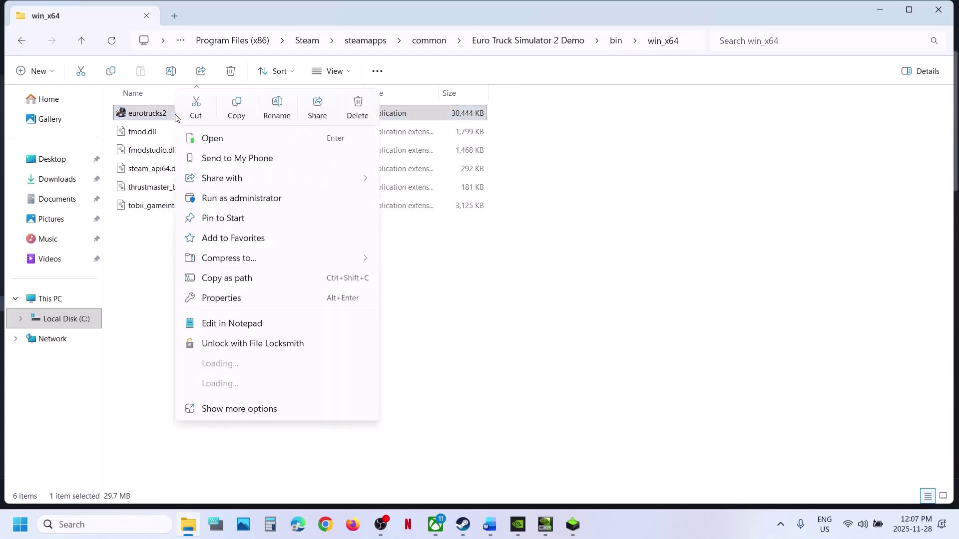
click(246, 298)
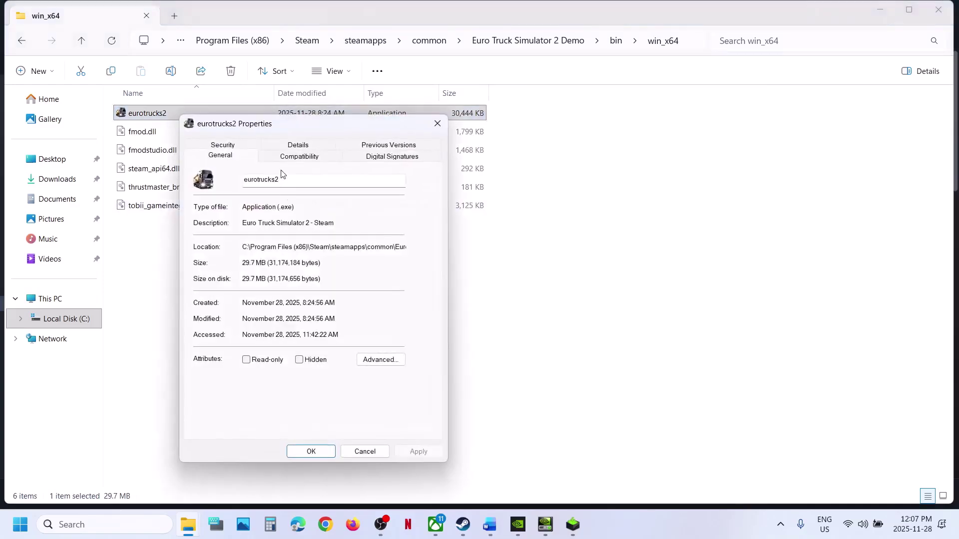
click(298, 157)
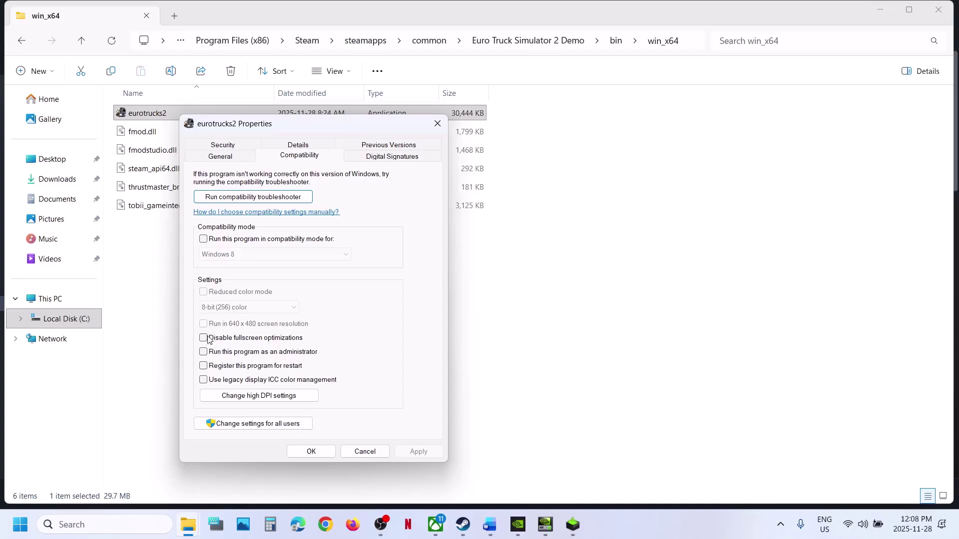
click(204, 353)
click(420, 452)
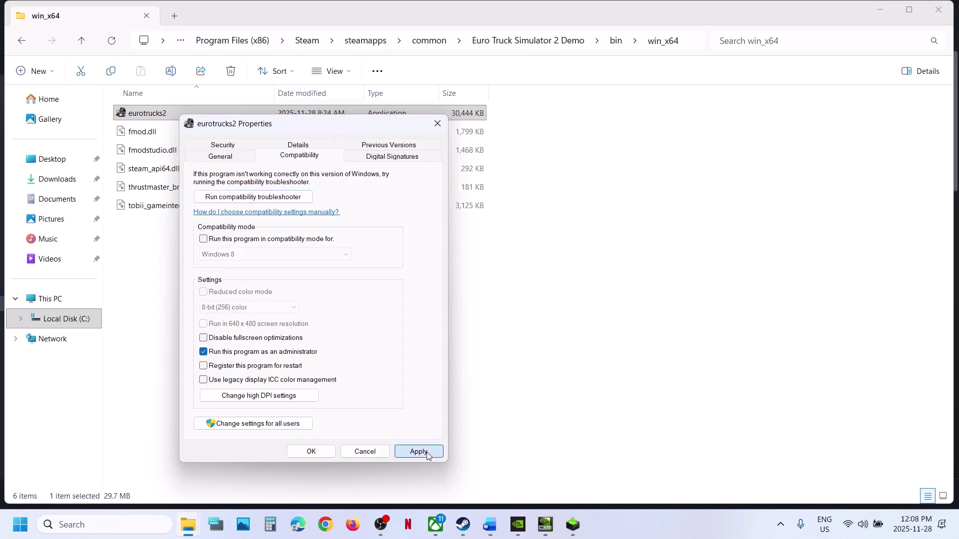
click(309, 452)
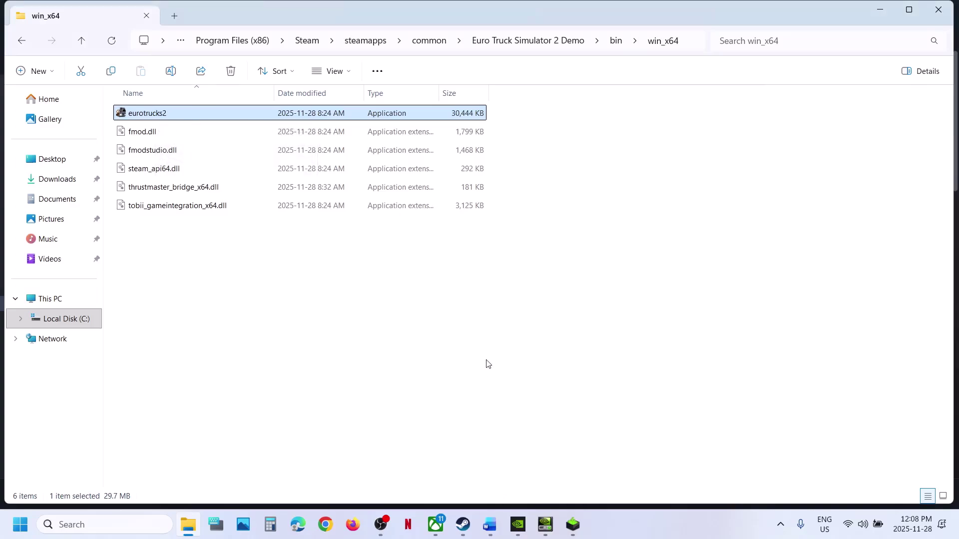
Disable fullscreen optimizations for eurotrucks2 in its compatibility properties and apply the change.
right_click(155, 113)
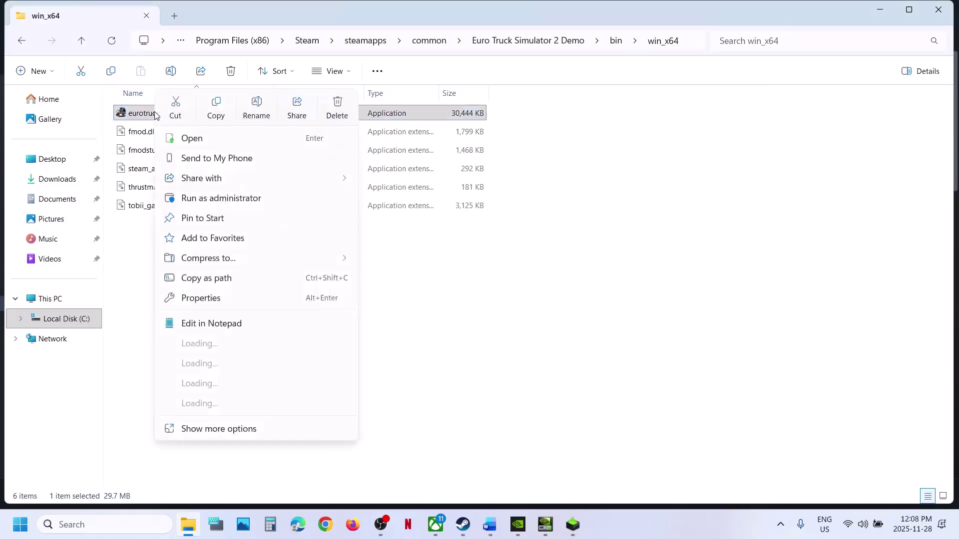
click(202, 298)
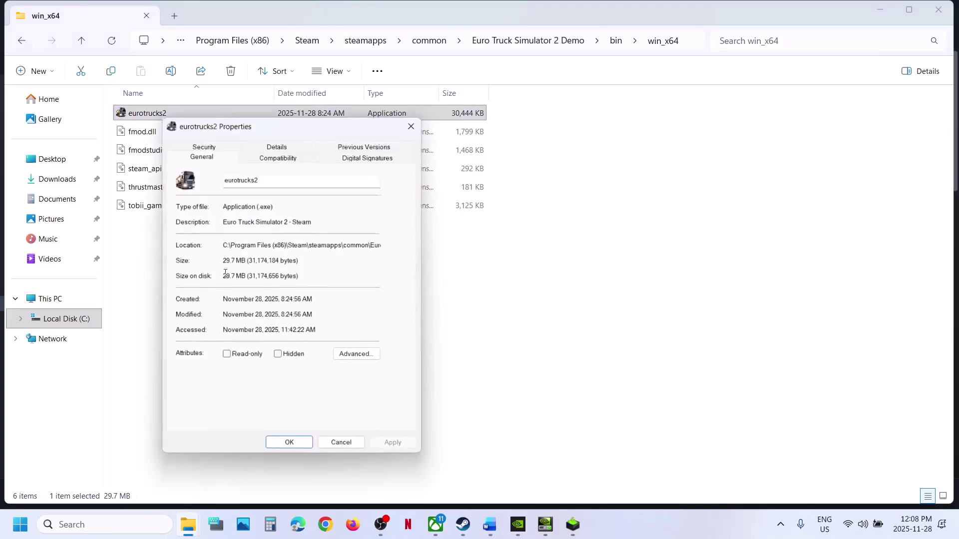
click(270, 156)
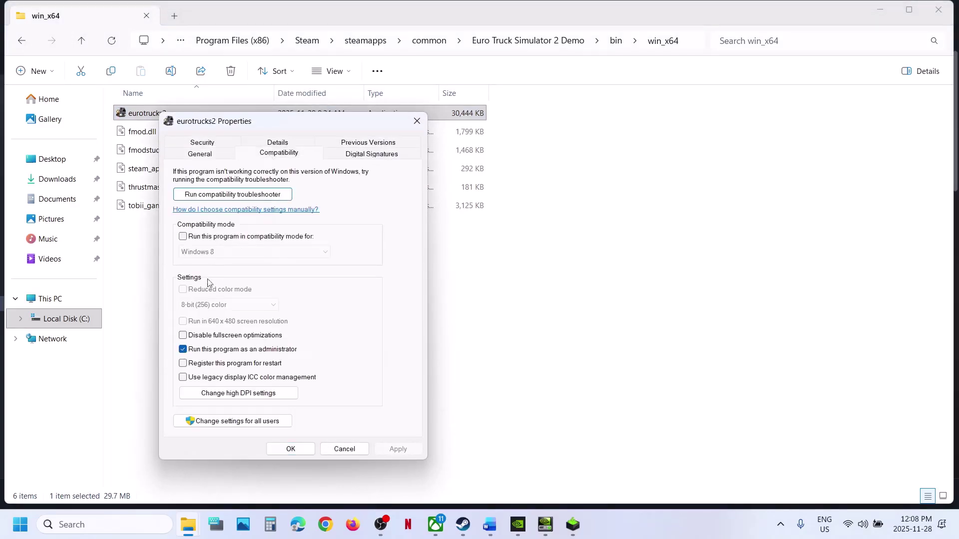
click(183, 336)
click(402, 448)
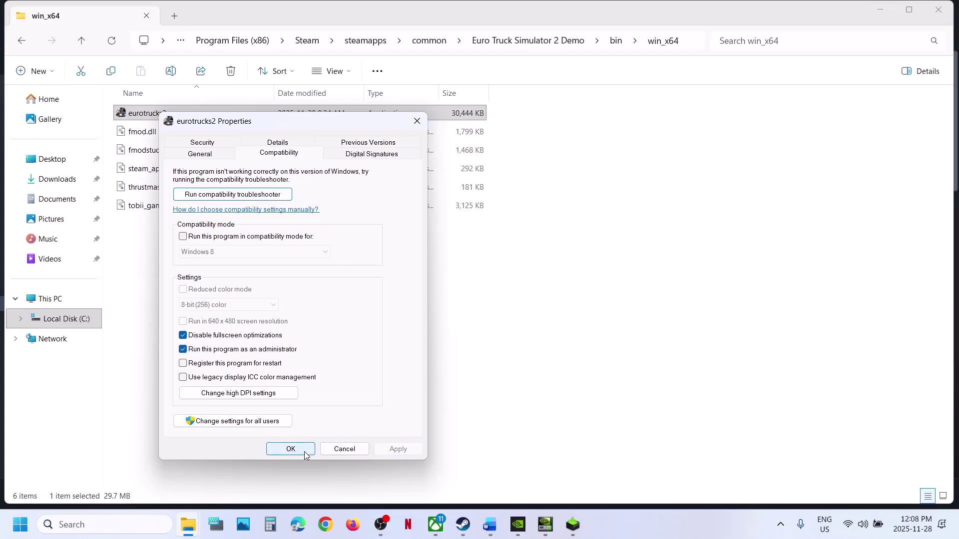
Enable compatibility mode for eurotrucks2, applying Windows 8 first and Windows 7 second.
click(184, 238)
click(397, 449)
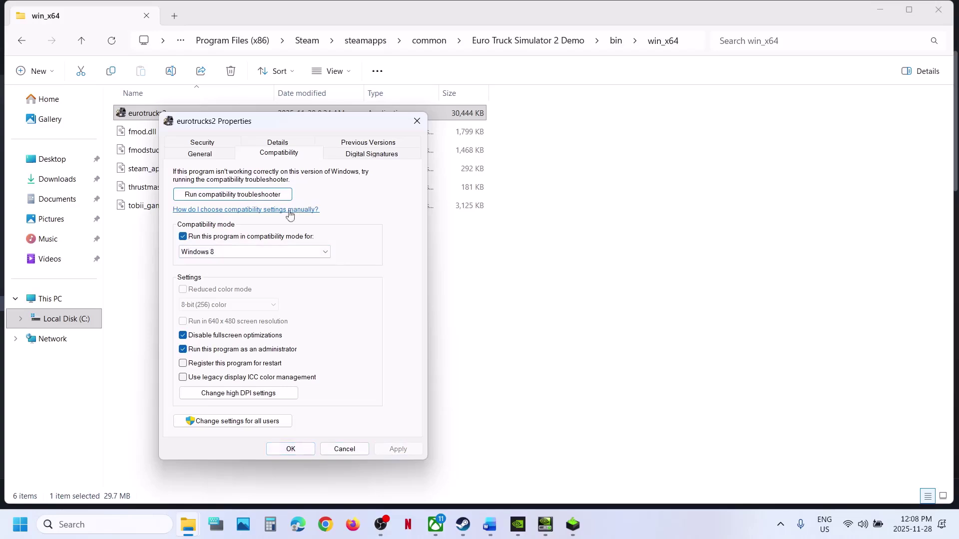
click(244, 252)
click(226, 286)
click(404, 452)
Turn off compatibility mode, disabled fullscreen optimizations and administrator launch for eurotrucks2, and save its properties.
click(183, 238)
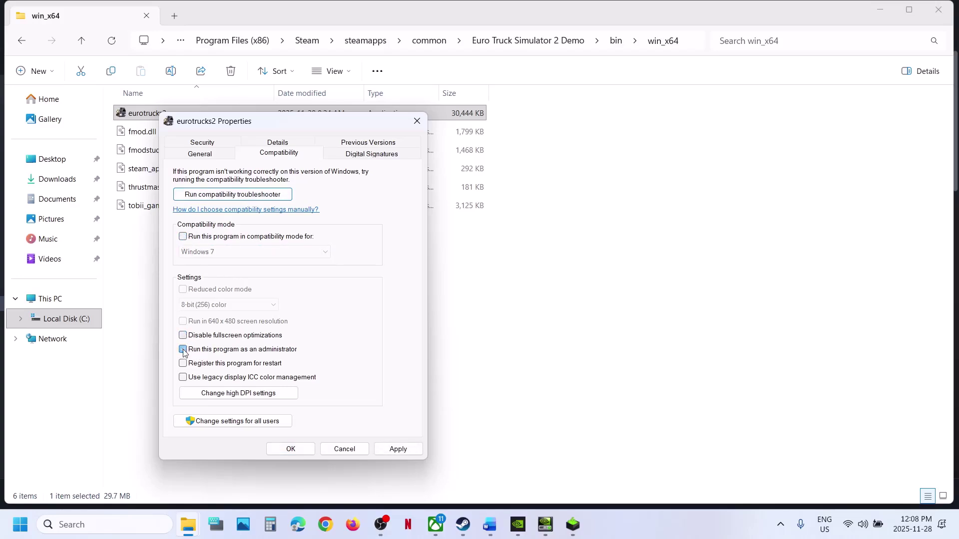
click(393, 450)
click(291, 449)
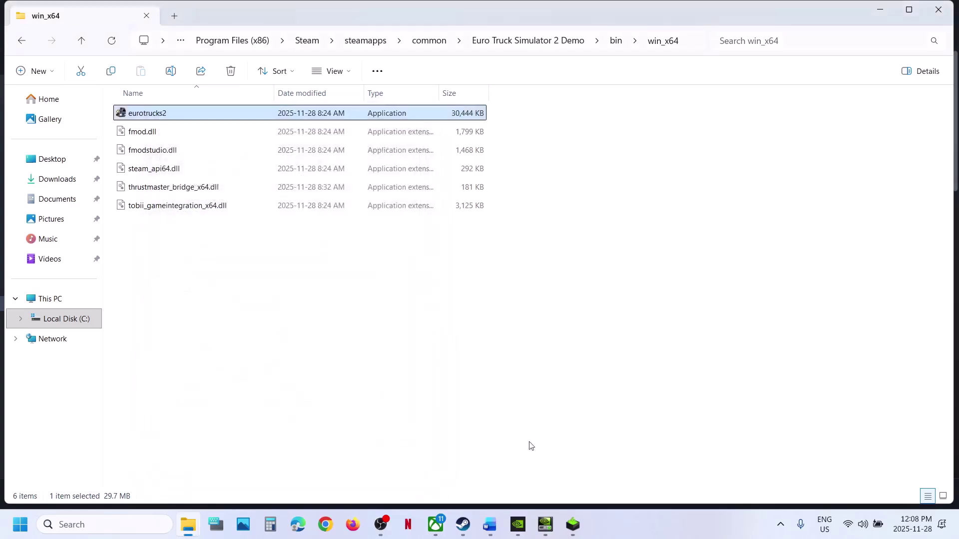
Switch to the Word notes and read Step 4 on verifying the game files.
click(490, 522)
scroll(325, 309, down, 4)
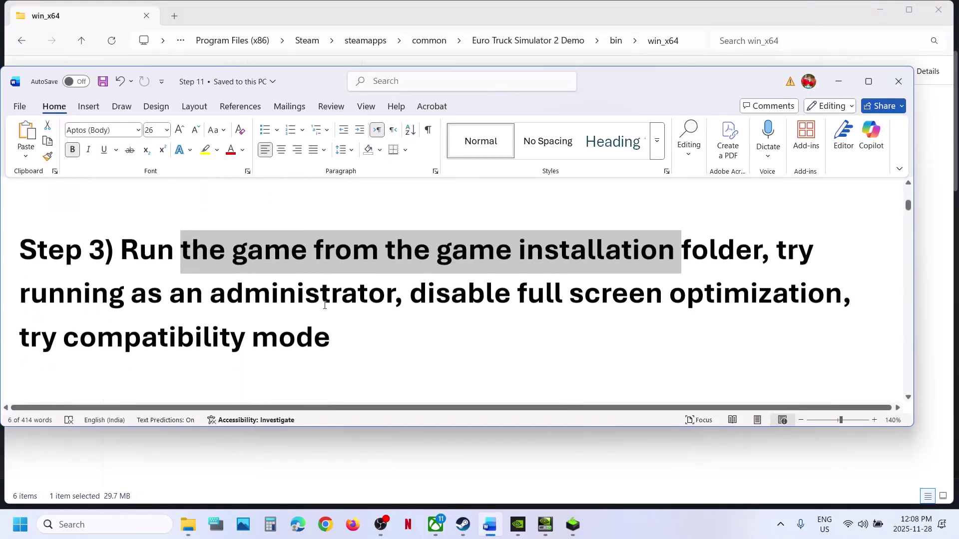
drag(198, 302, 331, 305)
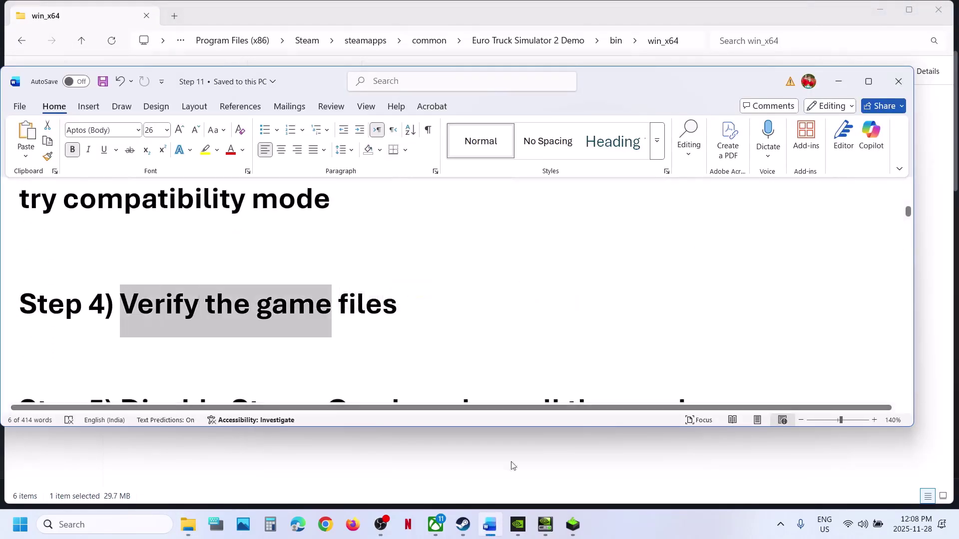
Switch to Steam, view the Euro Truck Simulator 2 Demo's installed files properties with the file integrity check, and close them.
click(463, 524)
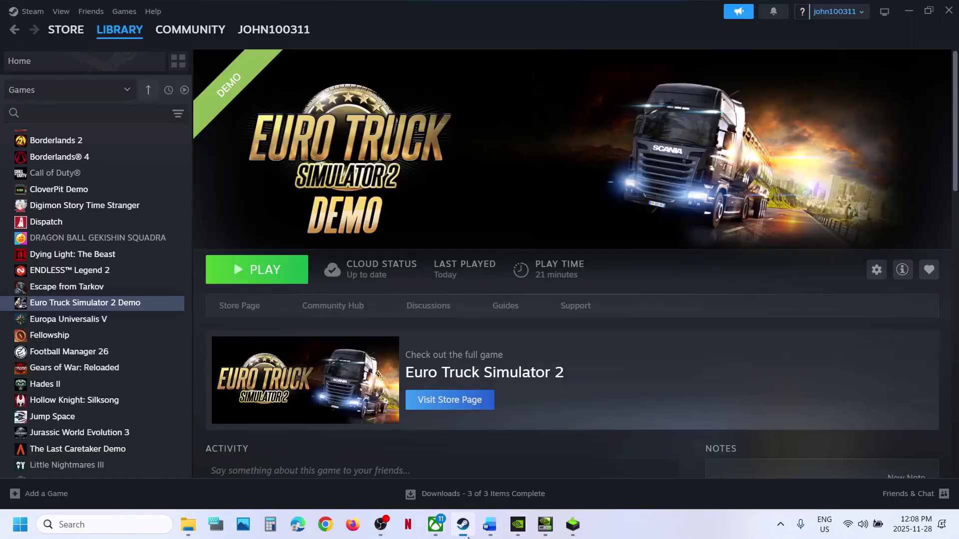
right_click(106, 303)
click(150, 401)
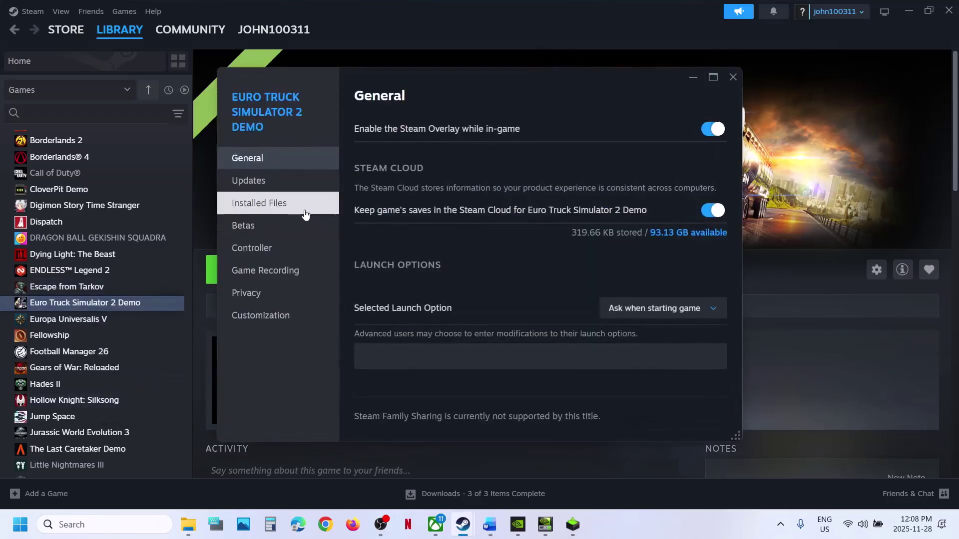
click(286, 212)
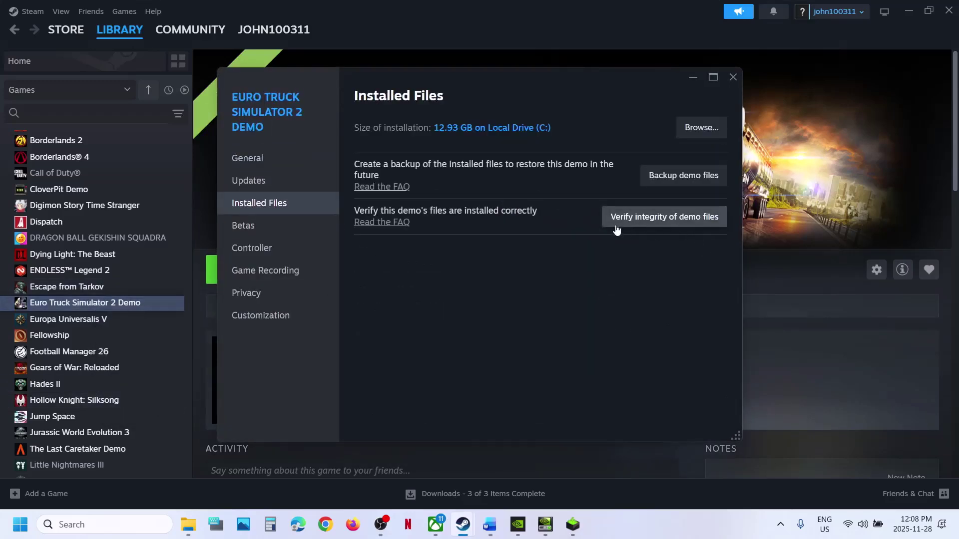
click(732, 77)
Switch to the Word notes and read Step 5 on disabling Steam Overlay and closing overlay apps.
click(488, 525)
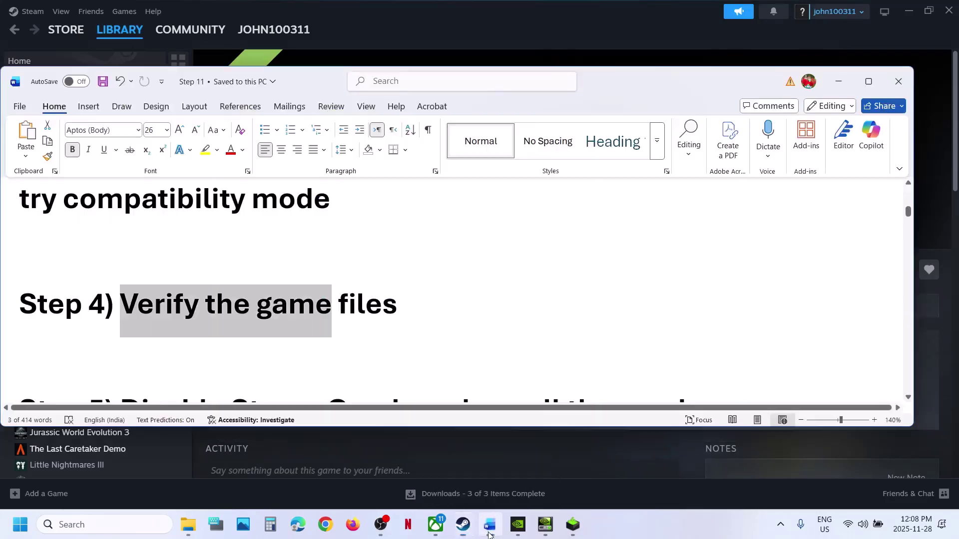
scroll(303, 294, down, 3)
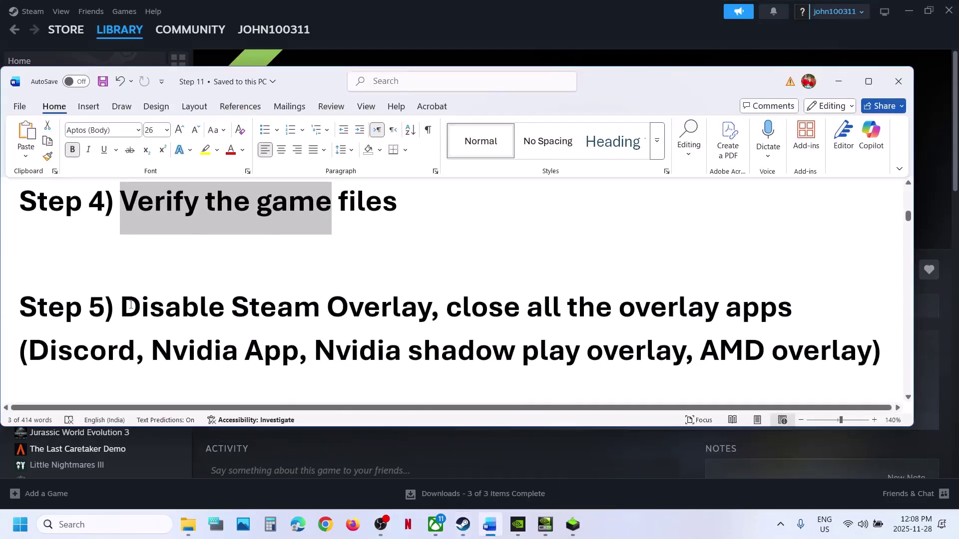
drag(120, 308, 438, 308)
Switch to Steam and disable the in-game Steam Overlay in the Euro Truck Simulator 2 Demo's properties.
click(415, 47)
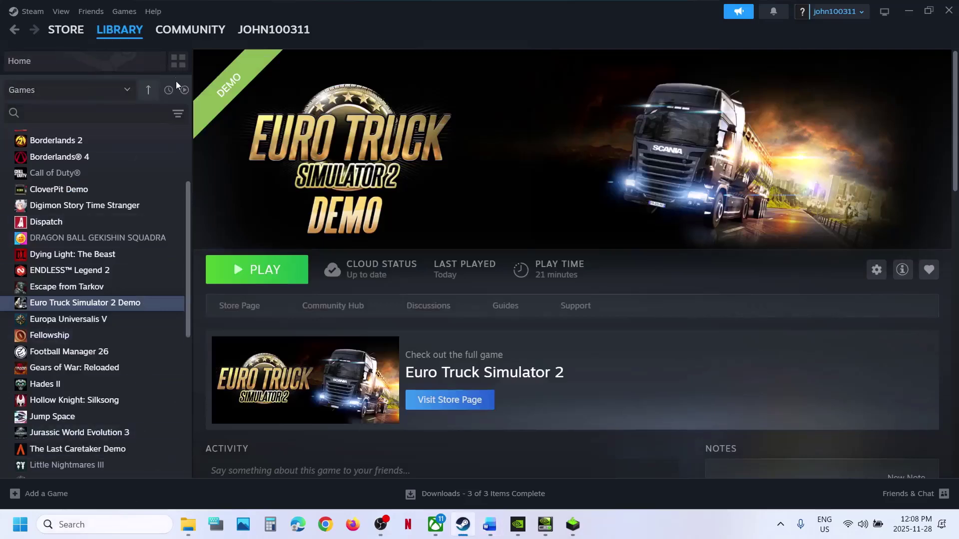
right_click(106, 302)
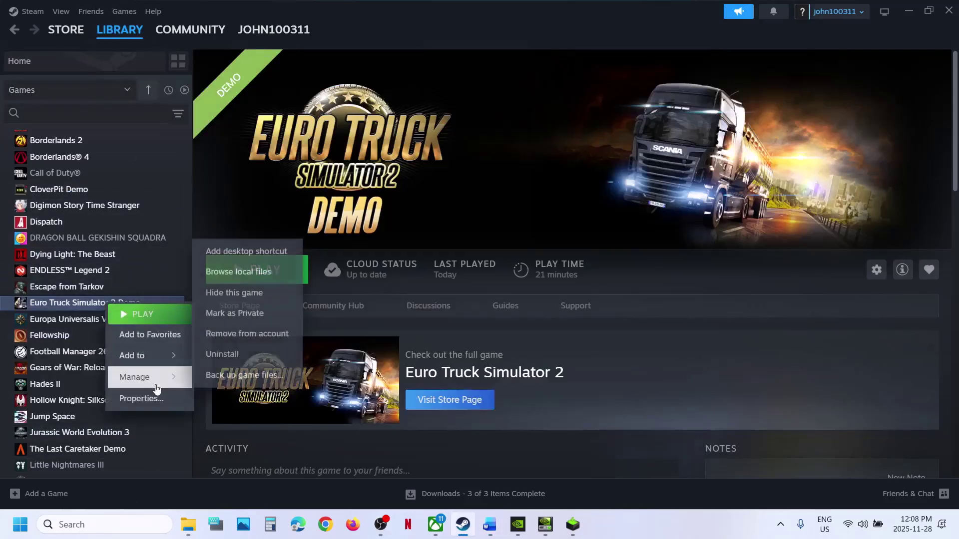
click(143, 398)
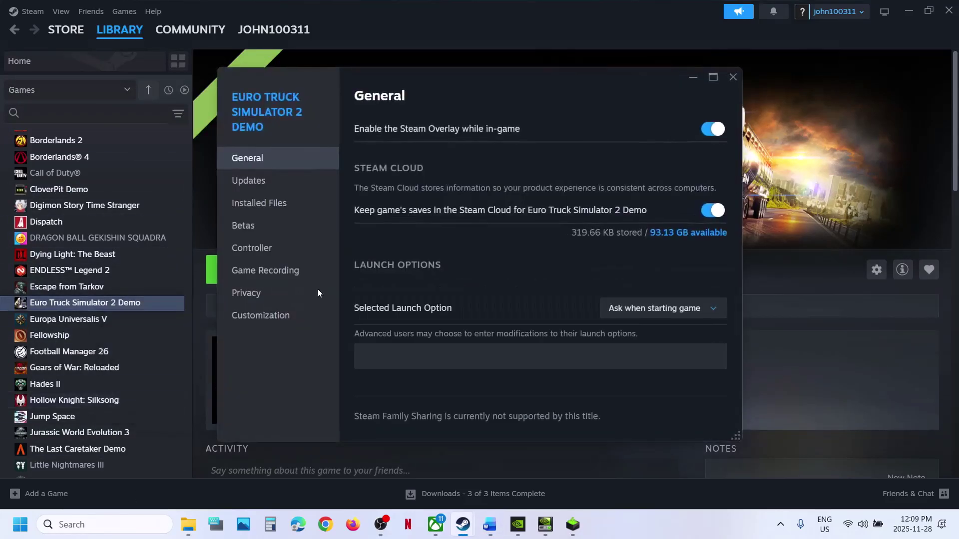
click(706, 129)
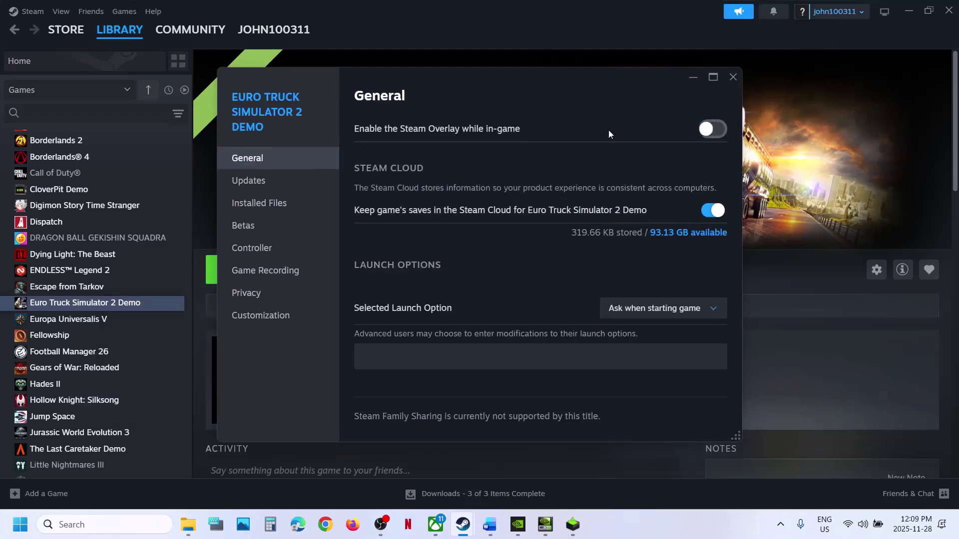
click(732, 77)
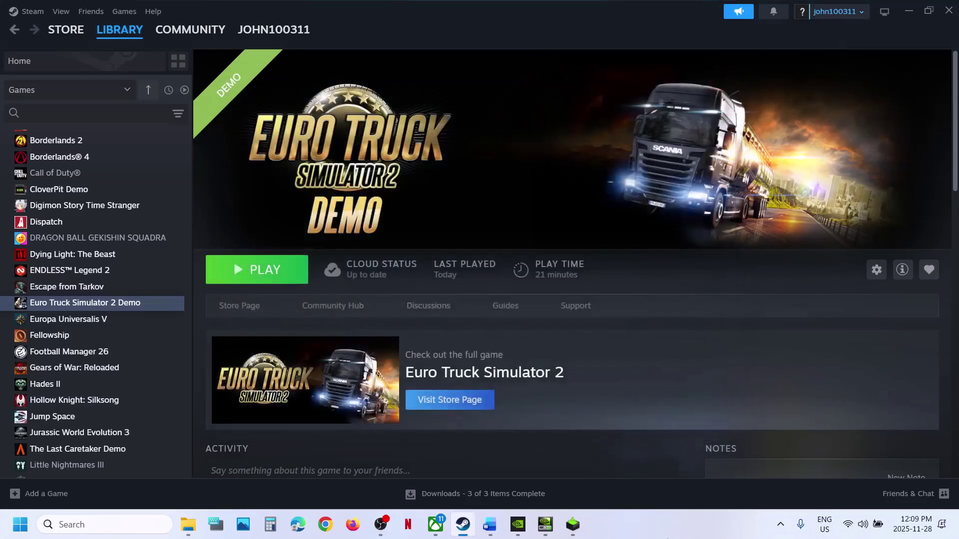
Open Discord's Game Overlay settings and dismiss the notice covering the overlay options.
click(74, 524)
text(disk cleanup)
key(Return)
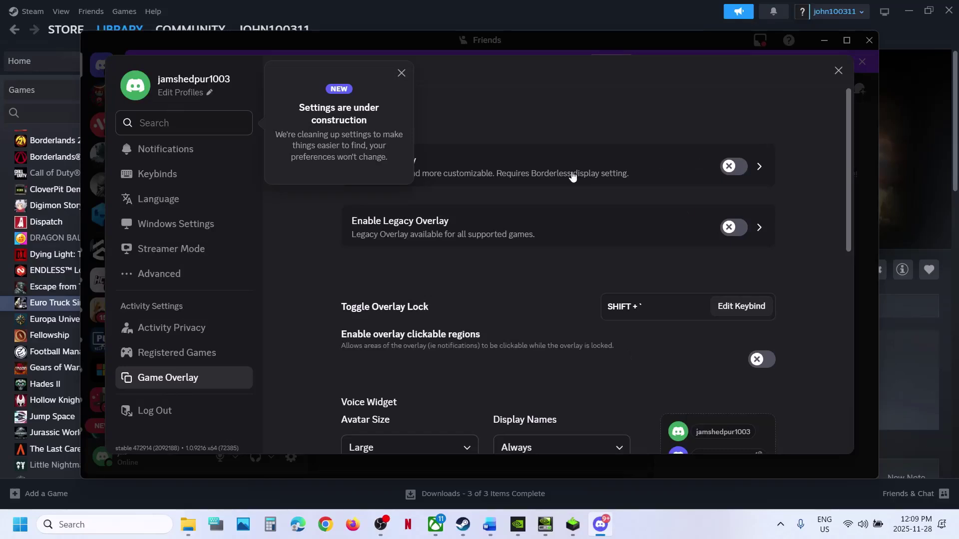
click(401, 73)
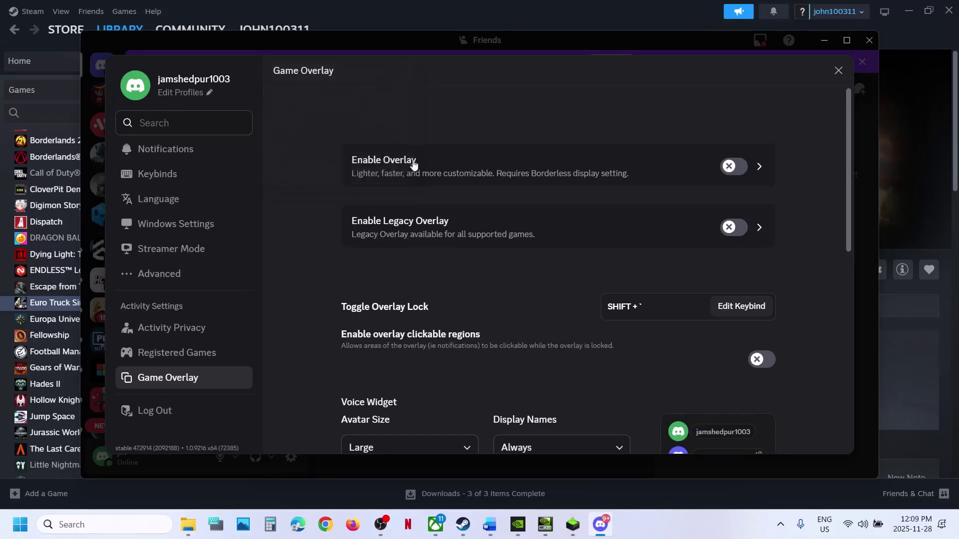
Turn Discord's Enable Overlay option on and off again, skip the feedback survey, and close the Discord window.
click(738, 170)
click(734, 167)
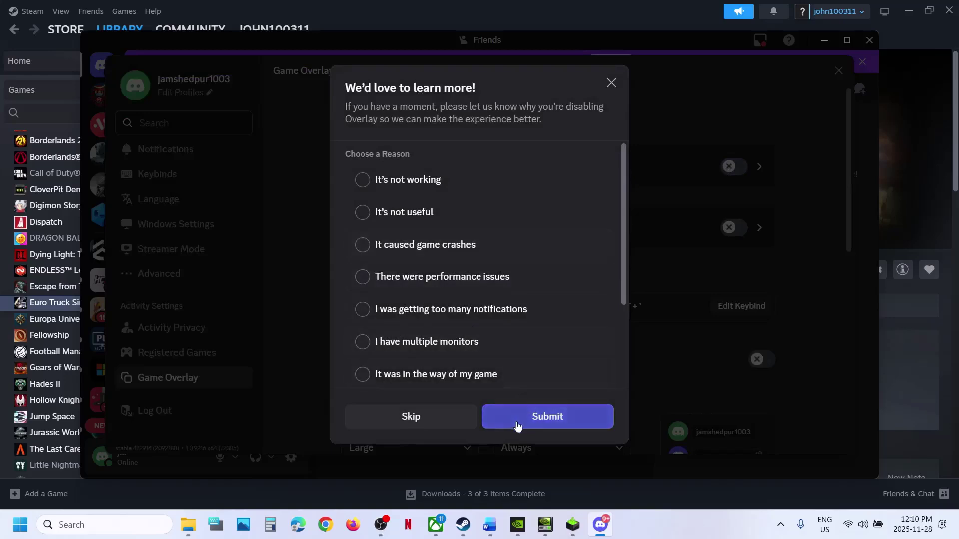
click(439, 422)
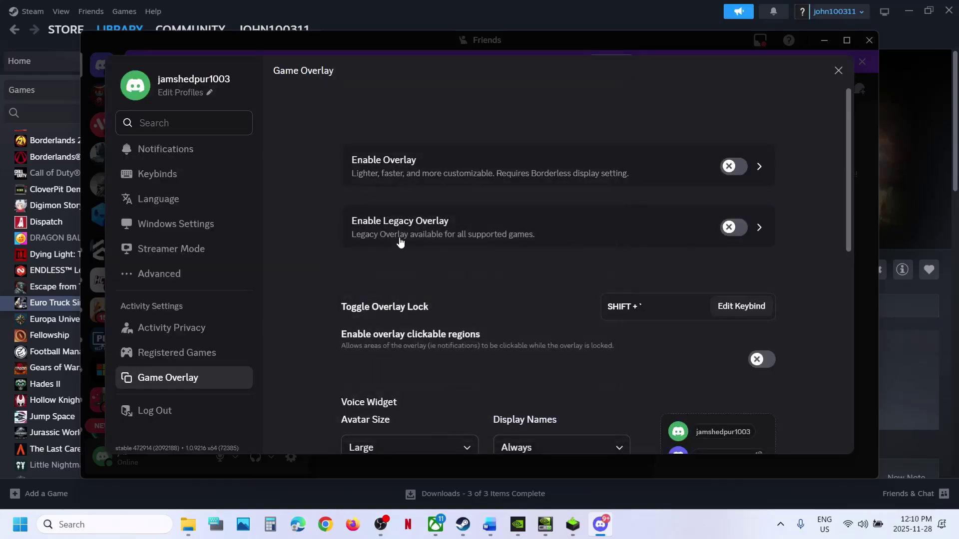
click(869, 41)
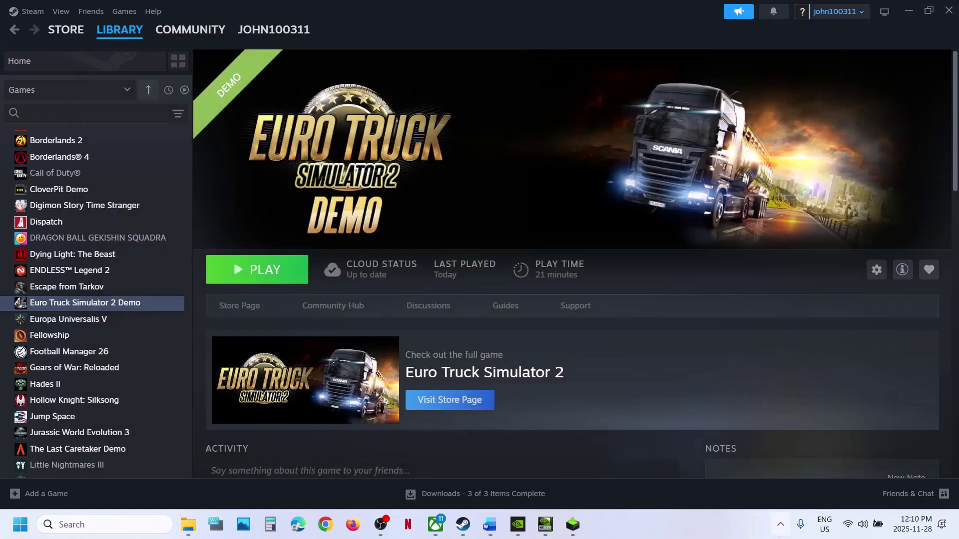
Quit Discord completely so it no longer runs in the background.
click(780, 525)
right_click(805, 460)
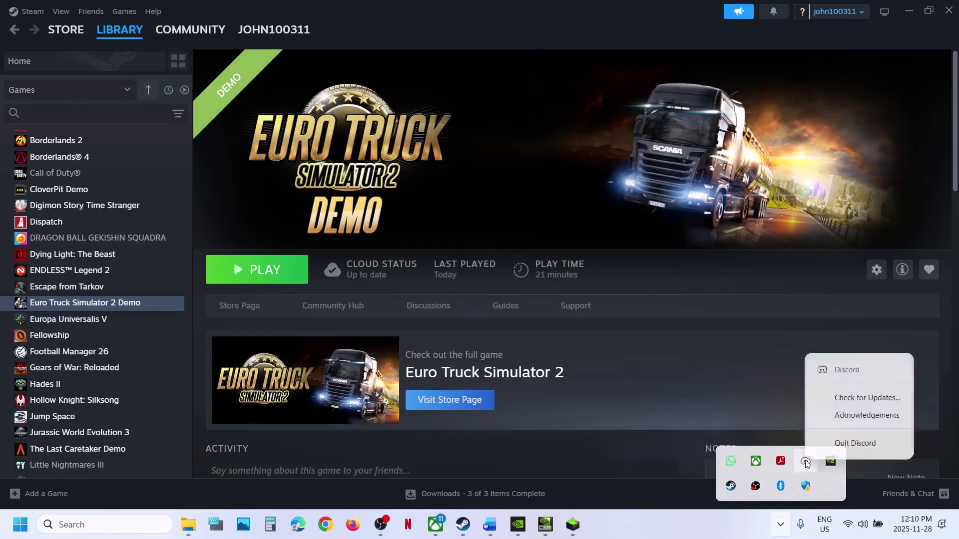
click(843, 444)
click(551, 200)
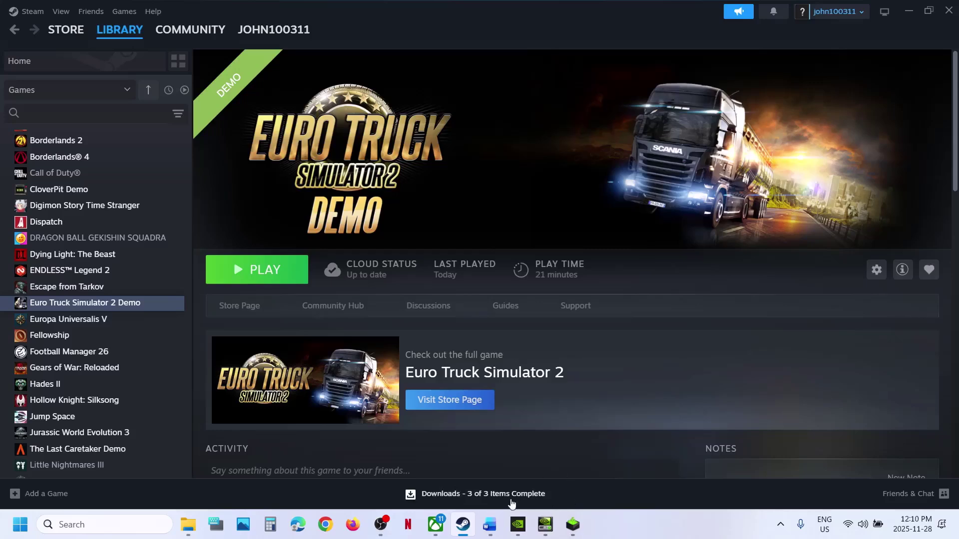
Switch to the NVIDIA app and examine the NVIDIA overlay option in its settings.
click(518, 529)
click(10, 243)
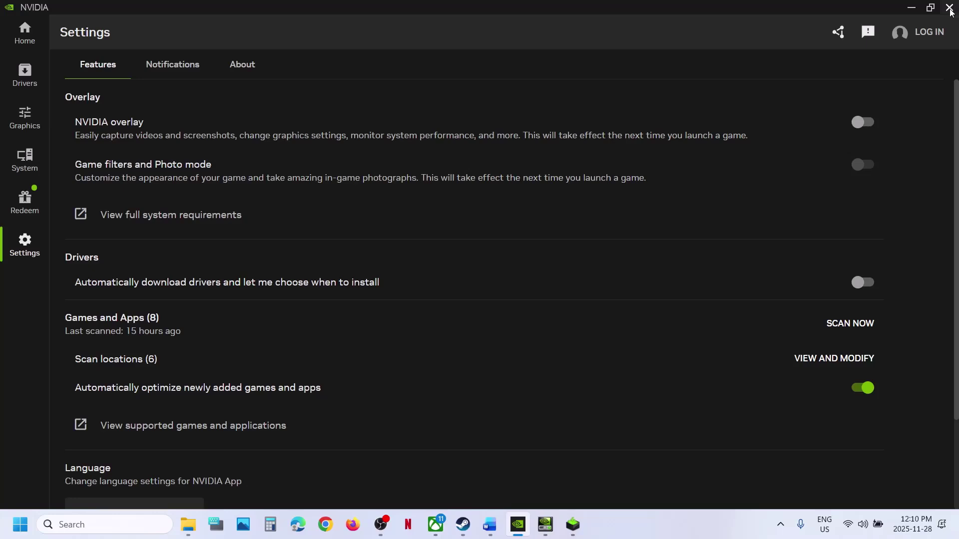
Switch to the Word notes and read Step 5's list of overlay apps and Step 6 on clearing the Steam download cache.
click(489, 524)
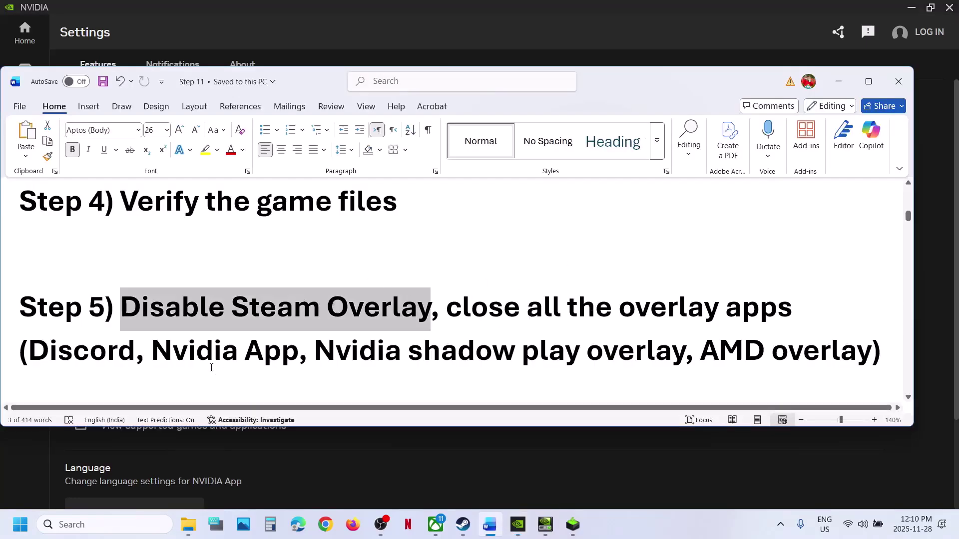
drag(128, 362, 402, 362)
scroll(397, 367, down, 3)
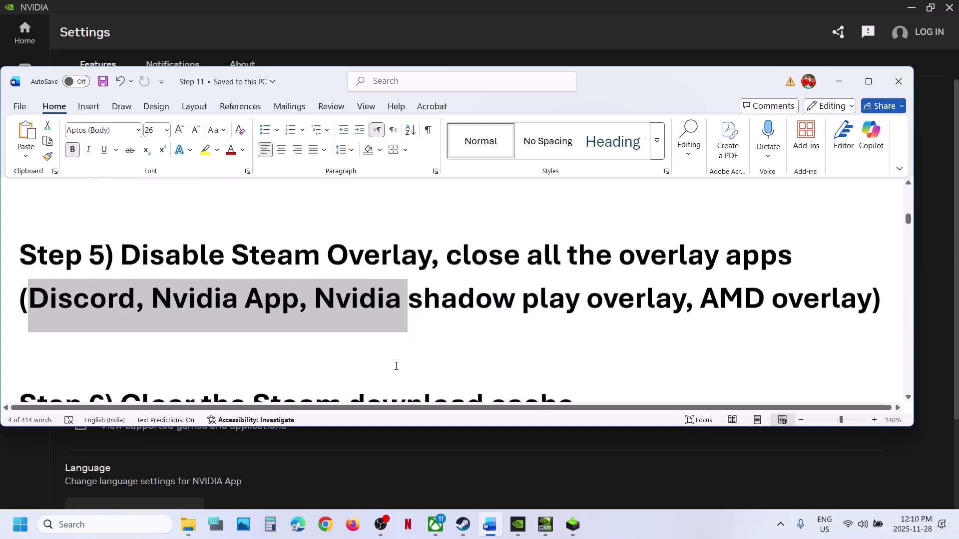
scroll(396, 366, down, 1)
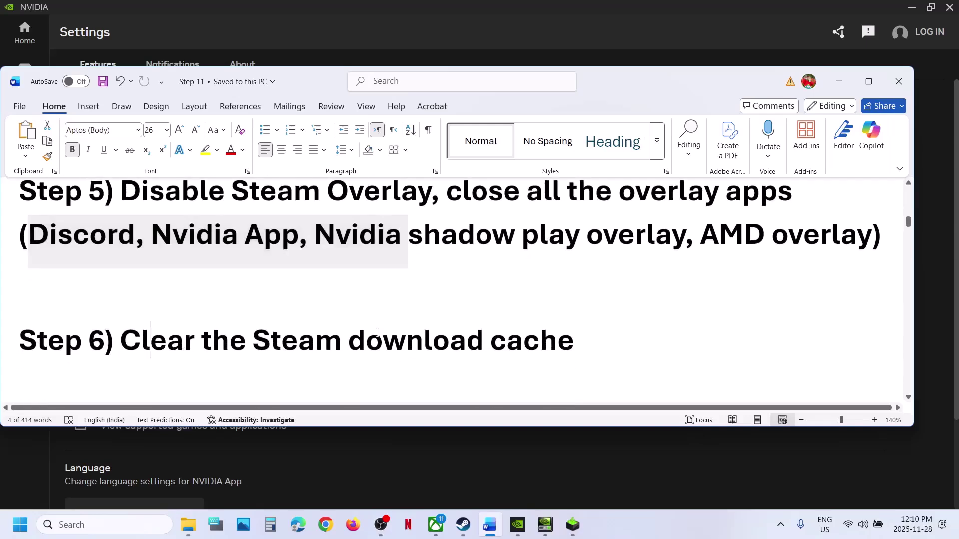
drag(158, 346, 481, 345)
Switch to Steam, bring up the Clear Download Cache confirmation from the download settings, cancel it, and close the settings.
click(386, 22)
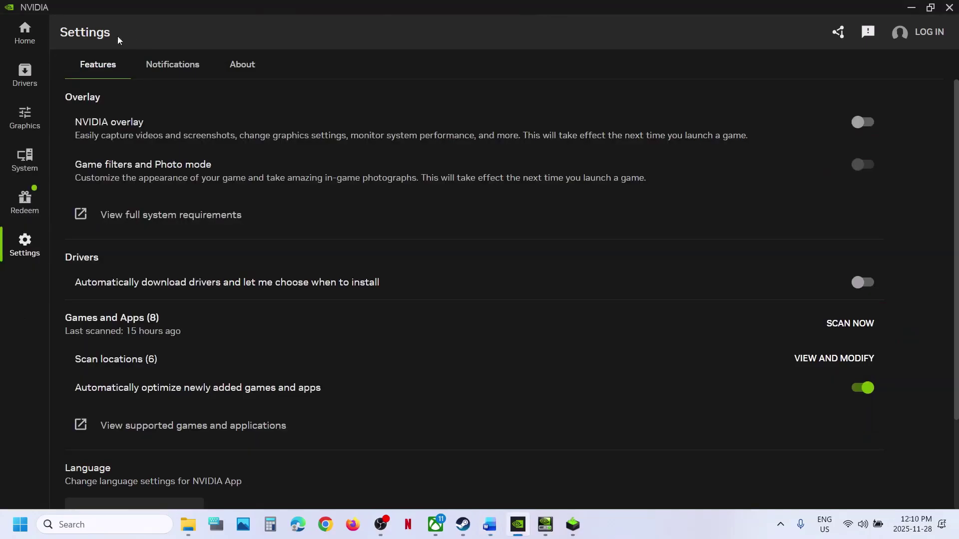
click(462, 524)
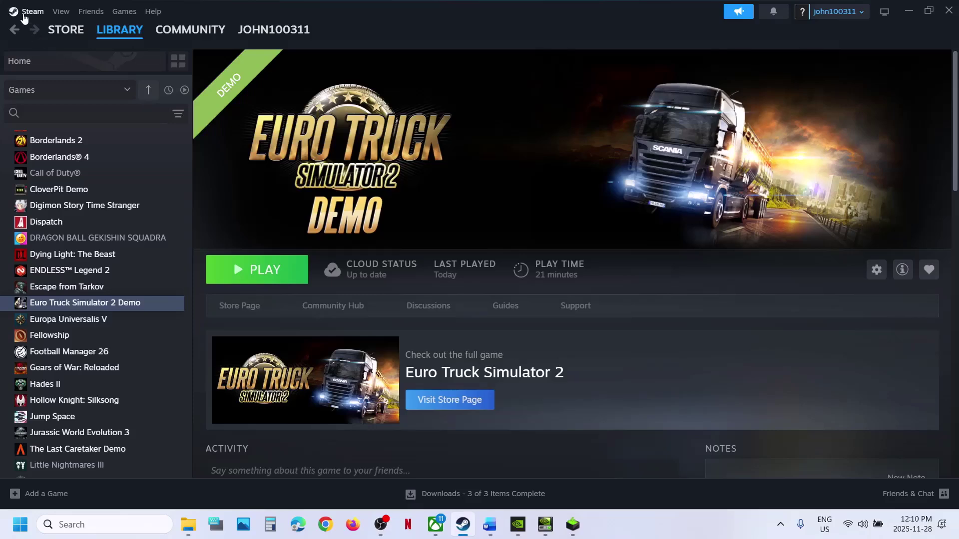
click(23, 15)
click(45, 136)
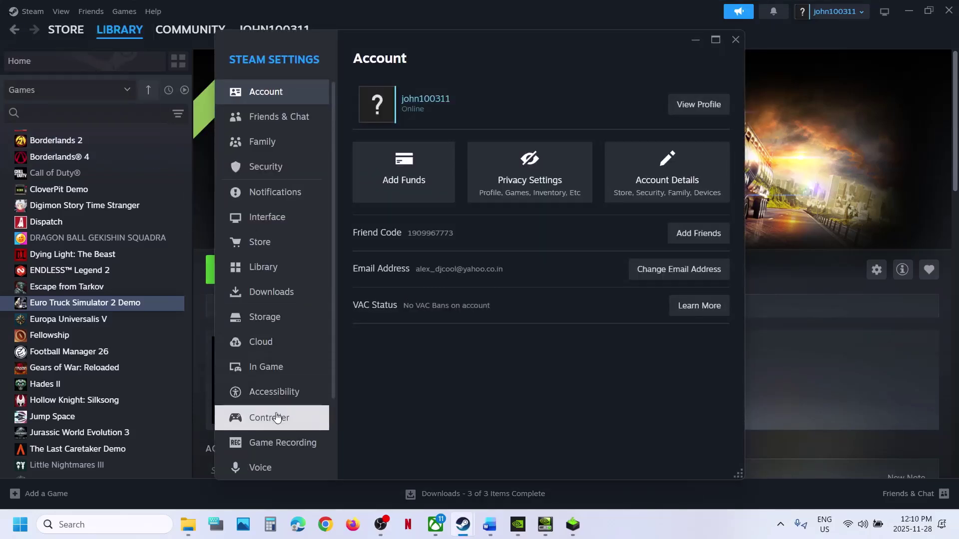
click(269, 297)
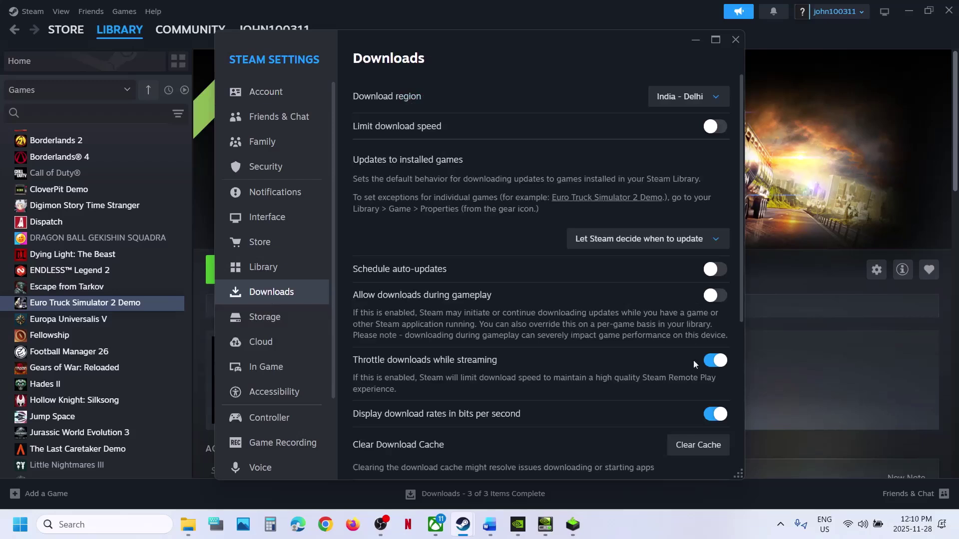
click(698, 444)
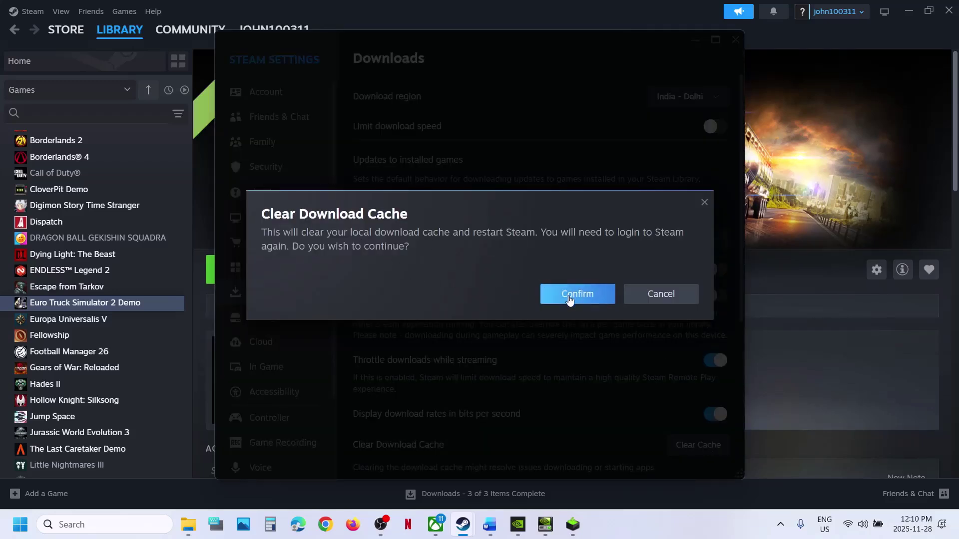
click(657, 298)
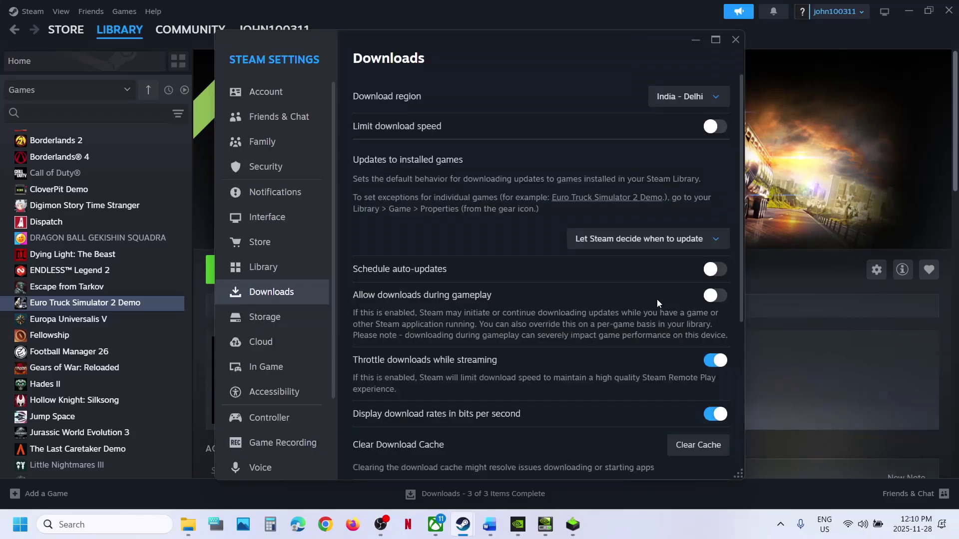
click(734, 40)
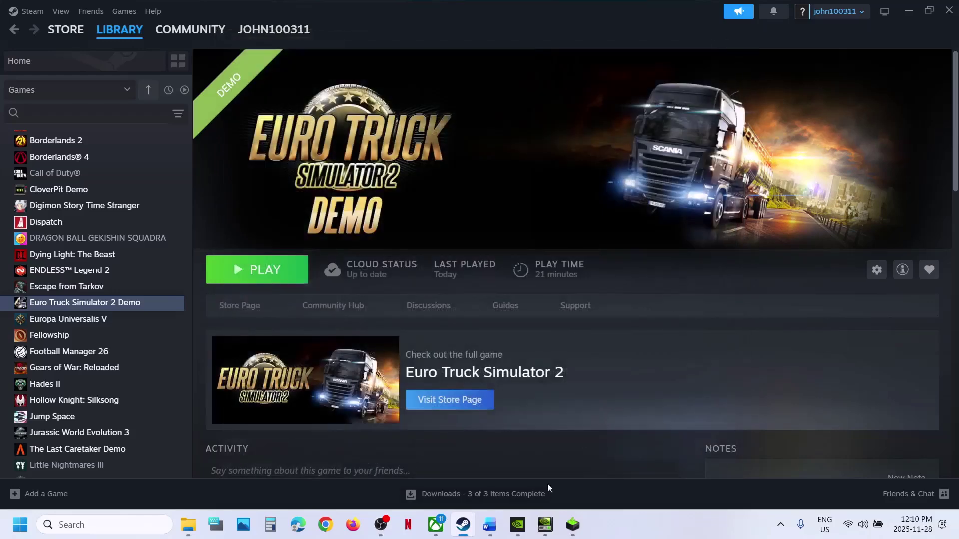
Switch to the Word notes and read Step 7 on uninstalling ReShade.
click(489, 525)
scroll(317, 303, down, 3)
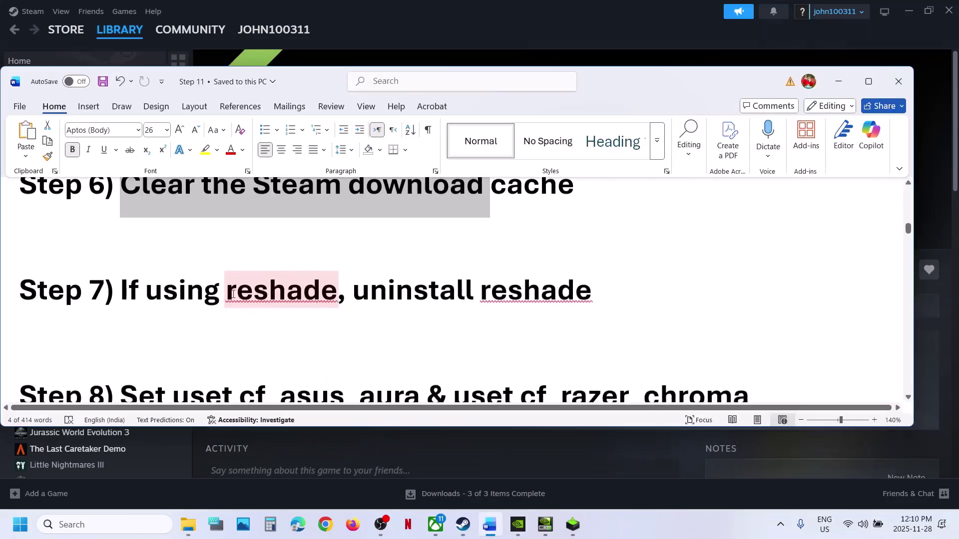
drag(224, 287, 320, 290)
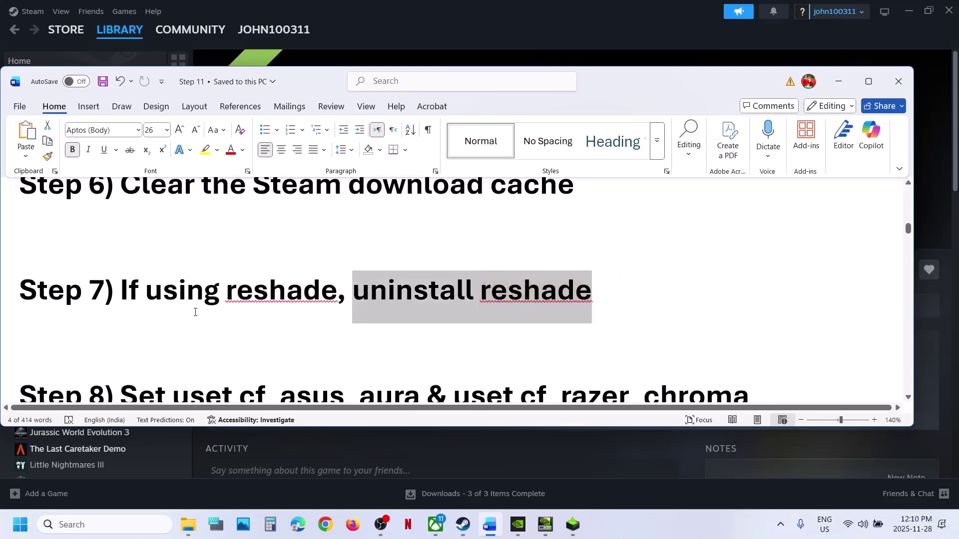
shift+click(124, 294)
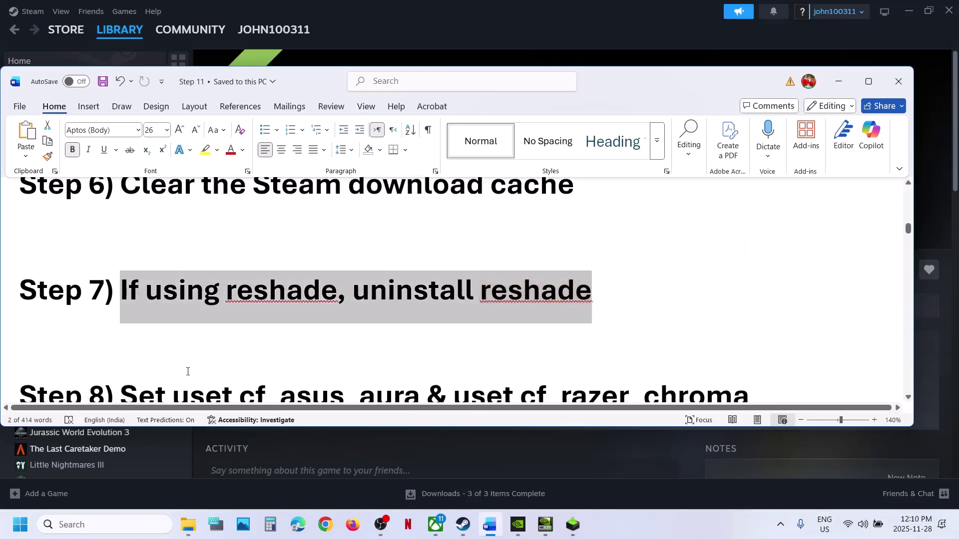
Read Step 8 of the notes on changing uset cf_asus_aura and uset cf_razer_chroma from "1" to "0".
scroll(188, 371, down, 3)
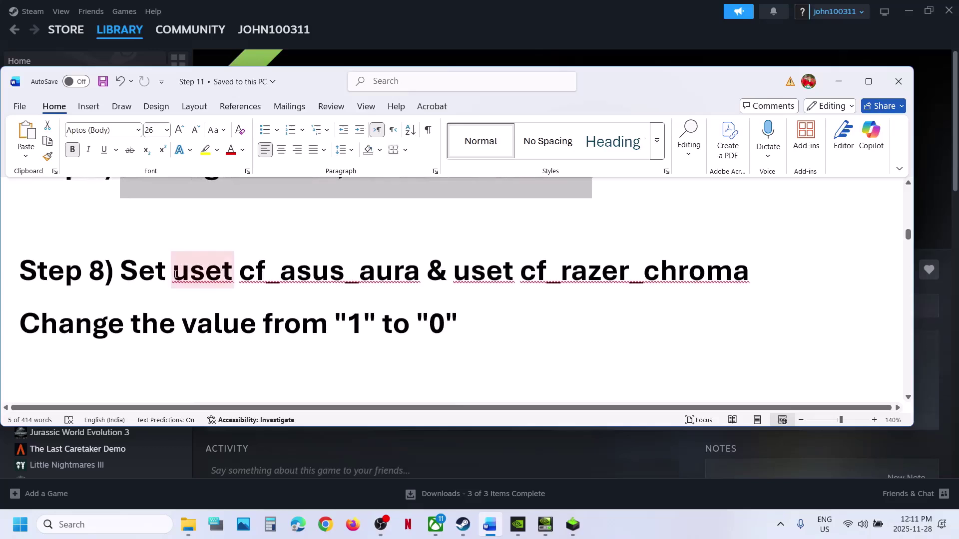
drag(175, 273, 398, 276)
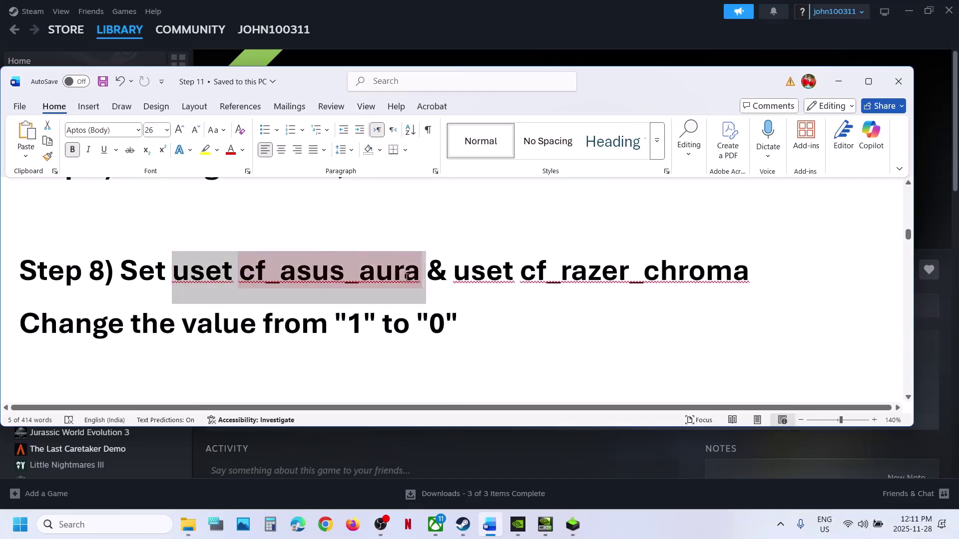
double_click(651, 279)
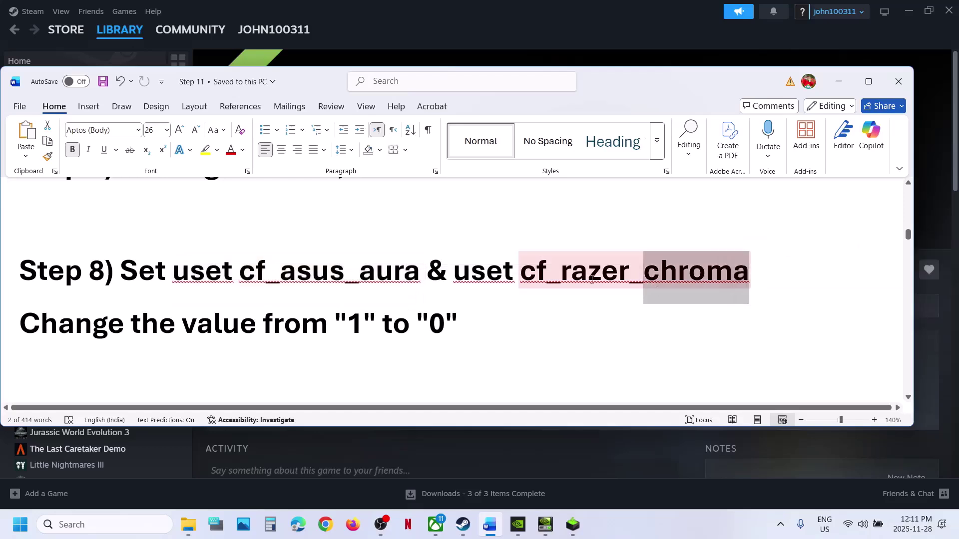
double_click(354, 323)
double_click(436, 323)
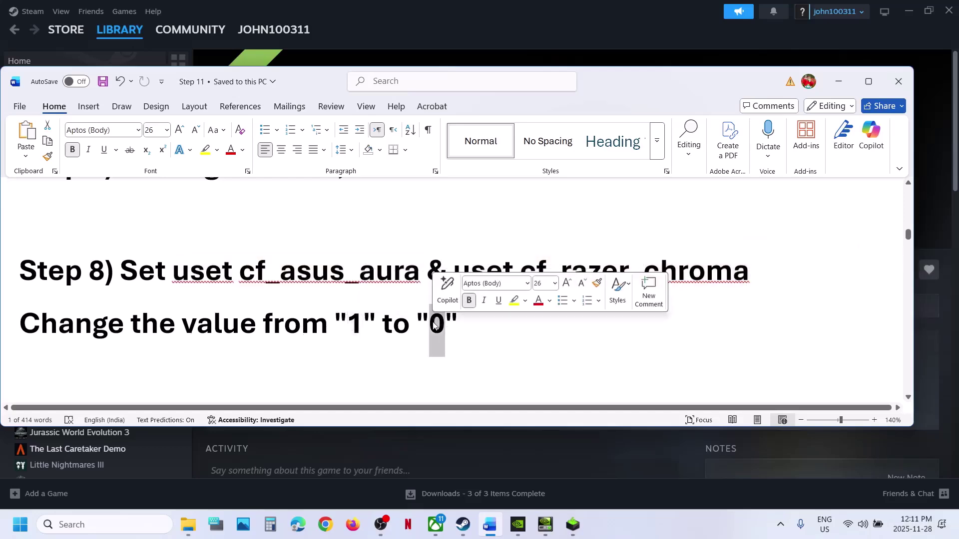
Switch to File Explorer and open config.cfg from the Euro Truck Simulator 2 folder in Documents for editing in Notepad.
click(192, 530)
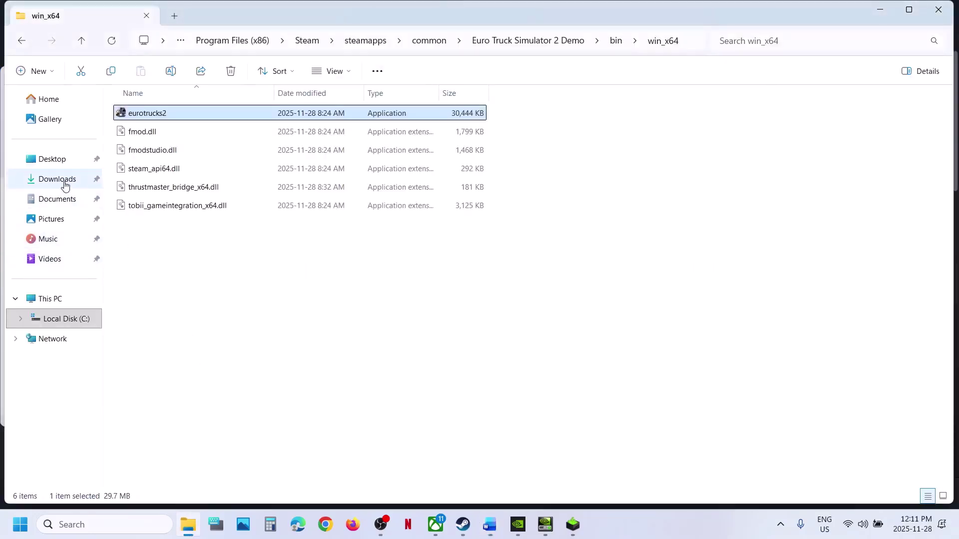
click(57, 200)
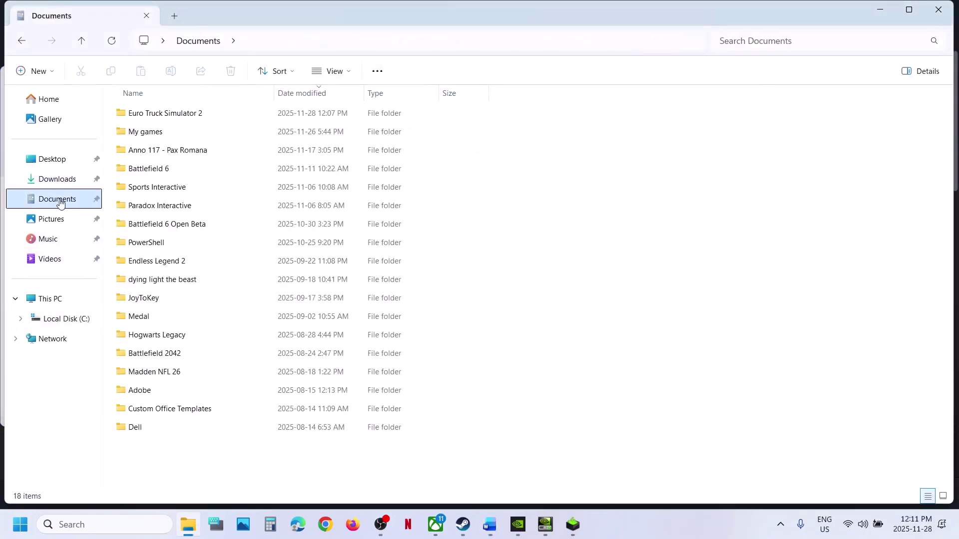
double_click(157, 115)
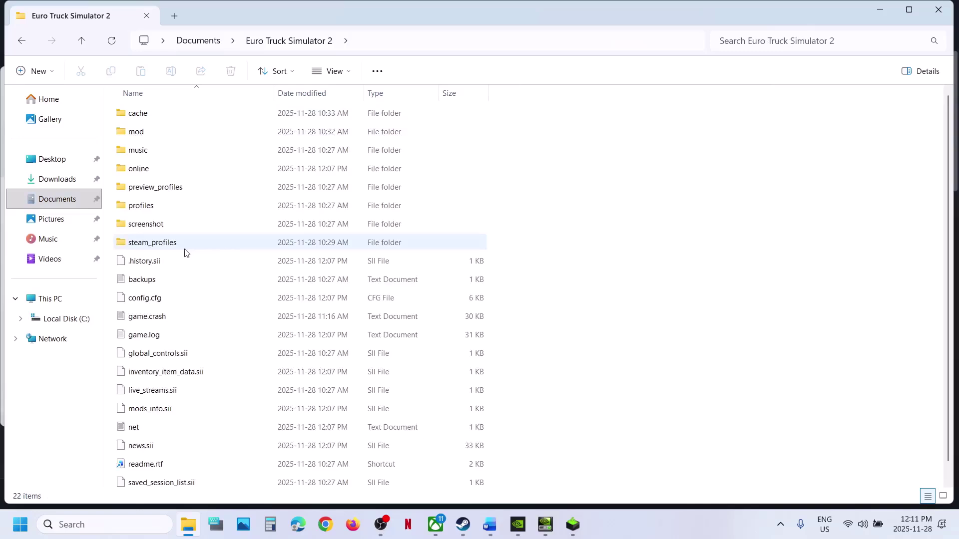
click(146, 301)
right_click(145, 301)
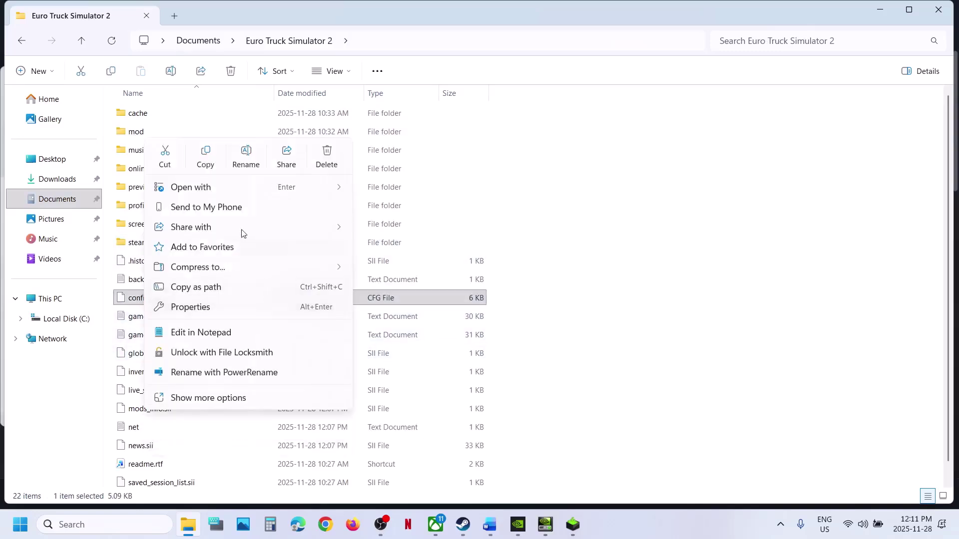
mouse_move(213, 190)
click(425, 192)
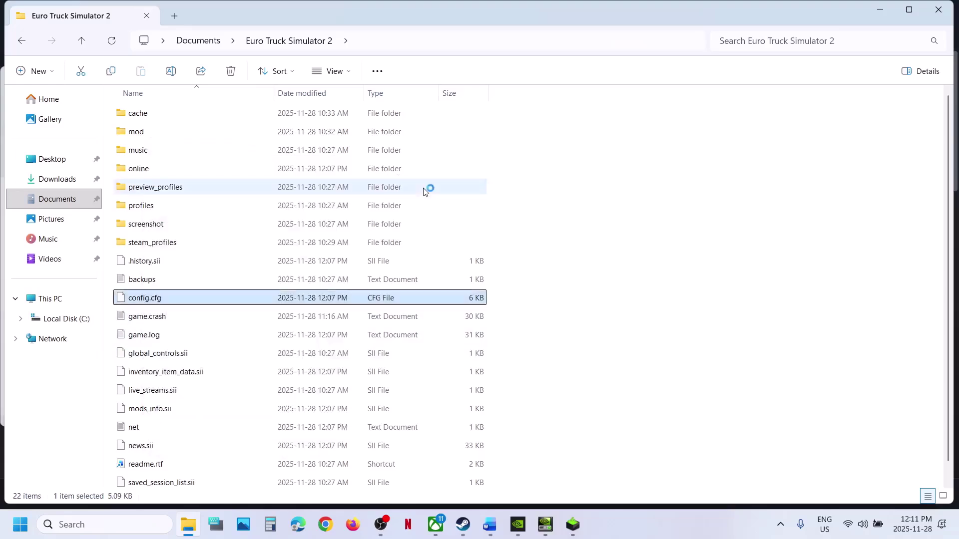
Check Step 8 in the Word notes, then find "asus" in config.cfg to locate the cf_asus_aura and cf_razer_chroma lines.
click(493, 534)
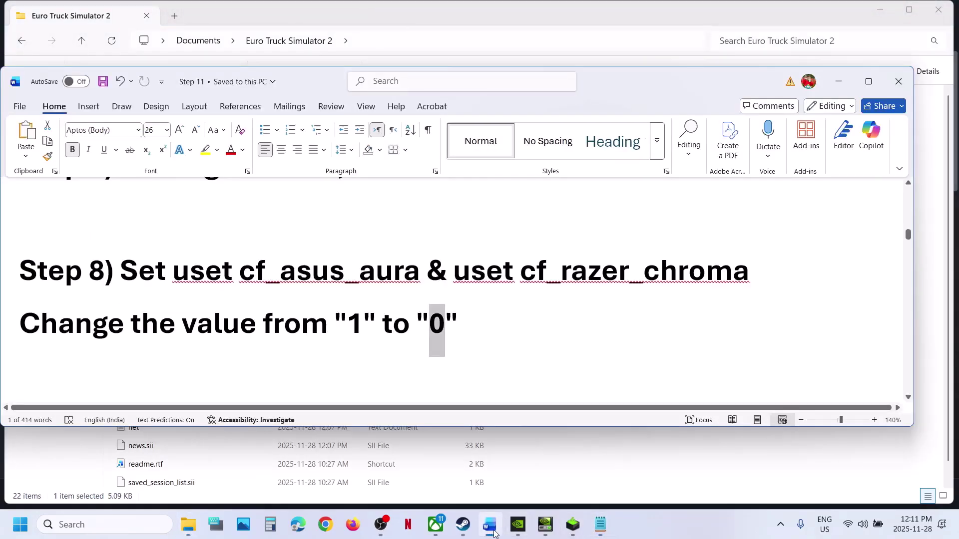
click(494, 533)
key(ctrl+f)
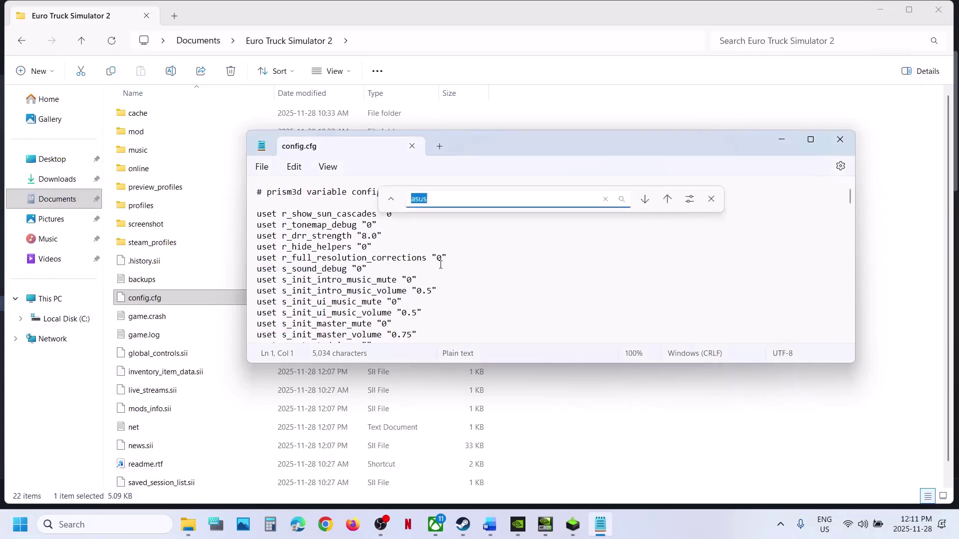
key(Return)
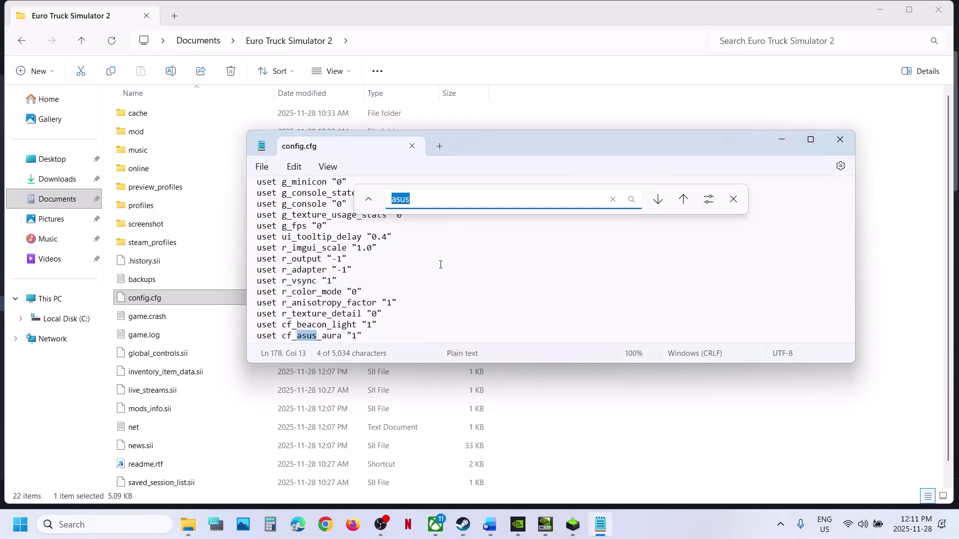
click(733, 205)
scroll(280, 306, down, 1)
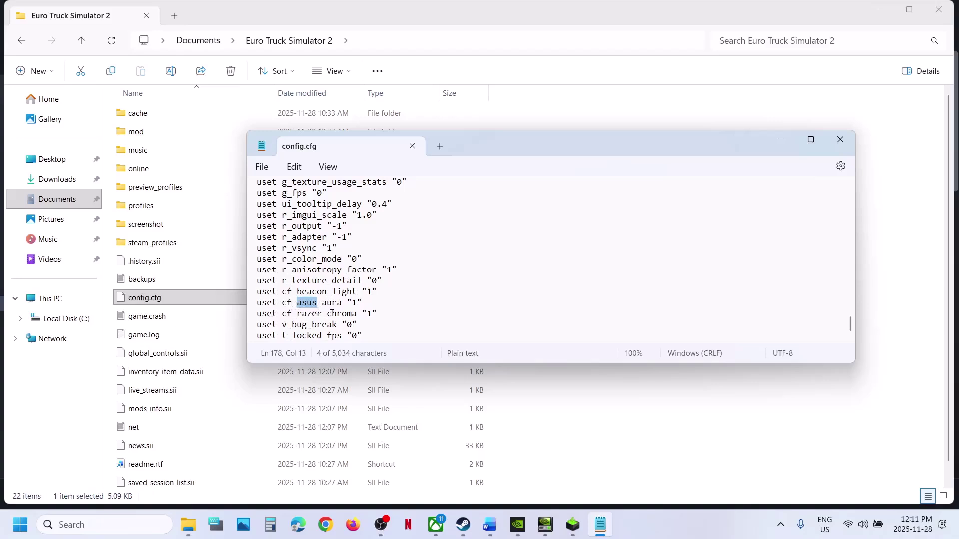
Set cf_asus_aura and cf_razer_chroma to "0" in config.cfg, then save and close the file.
click(357, 303)
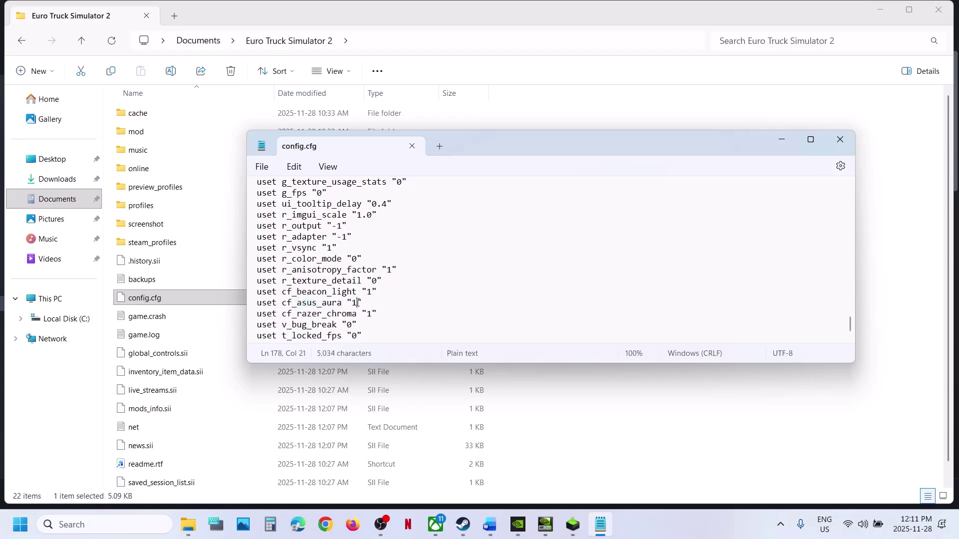
key(Delete)
text(0)
click(371, 314)
click(268, 168)
click(275, 283)
click(840, 142)
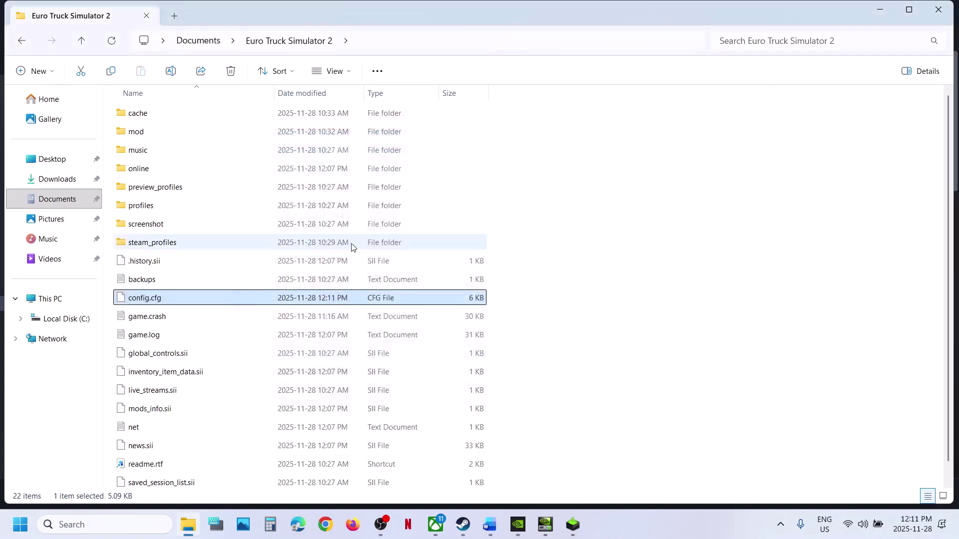
Read Step 9 on launch modes and Step 10 on renaming the config file in the Word notes, then return to File Explorer.
click(489, 524)
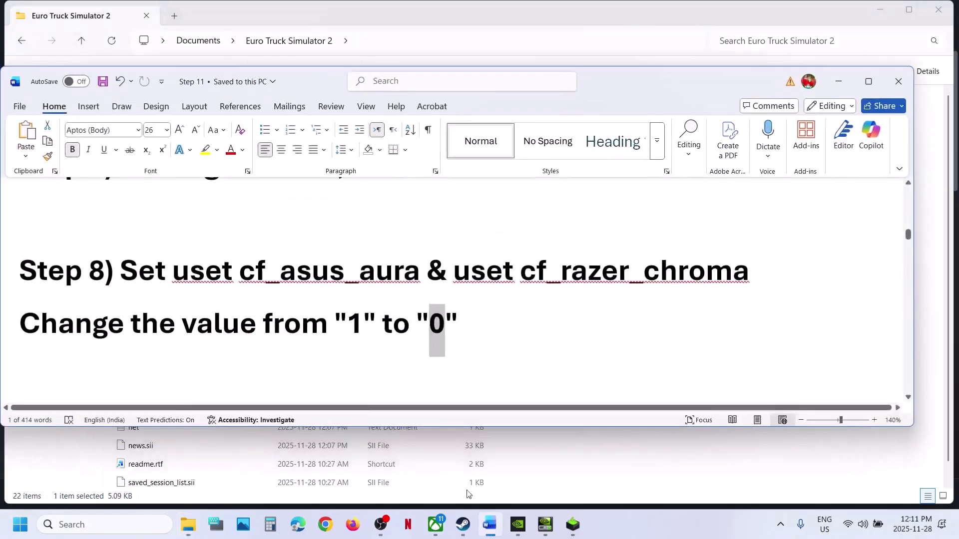
scroll(204, 317, down, 3)
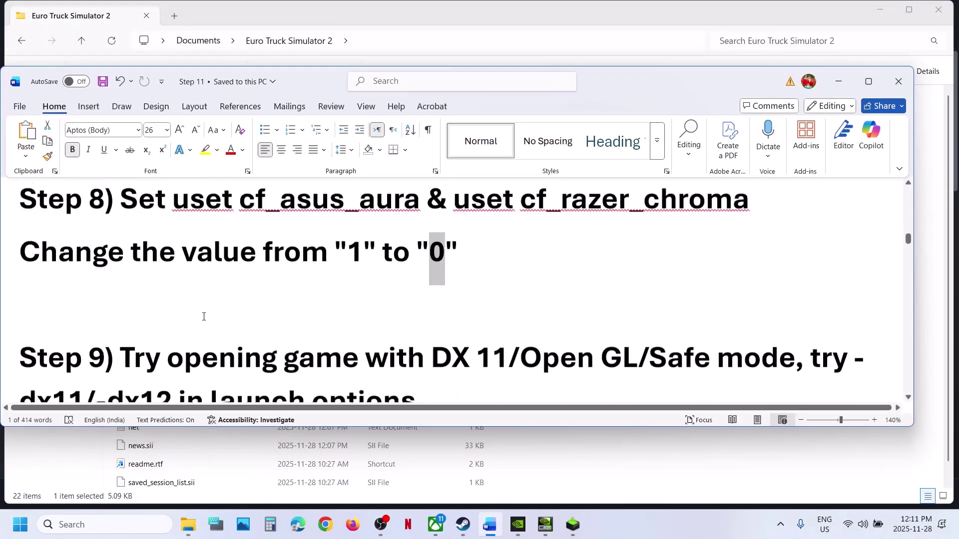
drag(158, 326, 237, 325)
scroll(237, 326, down, 2)
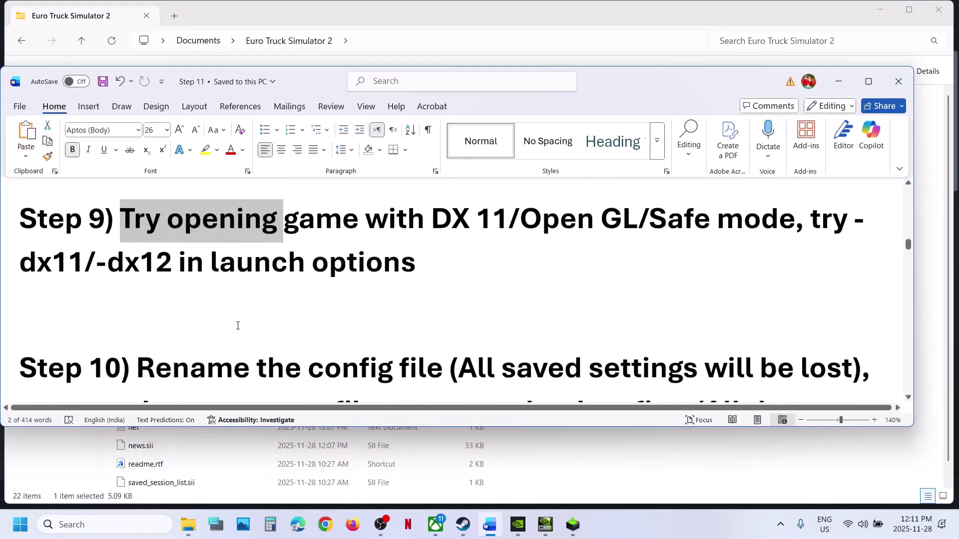
scroll(238, 325, down, 2)
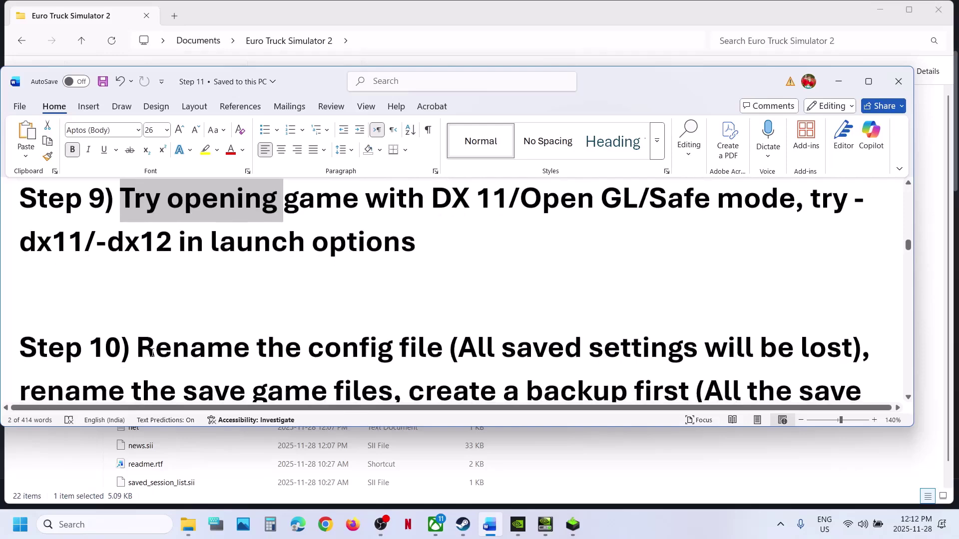
drag(138, 348, 429, 345)
click(597, 464)
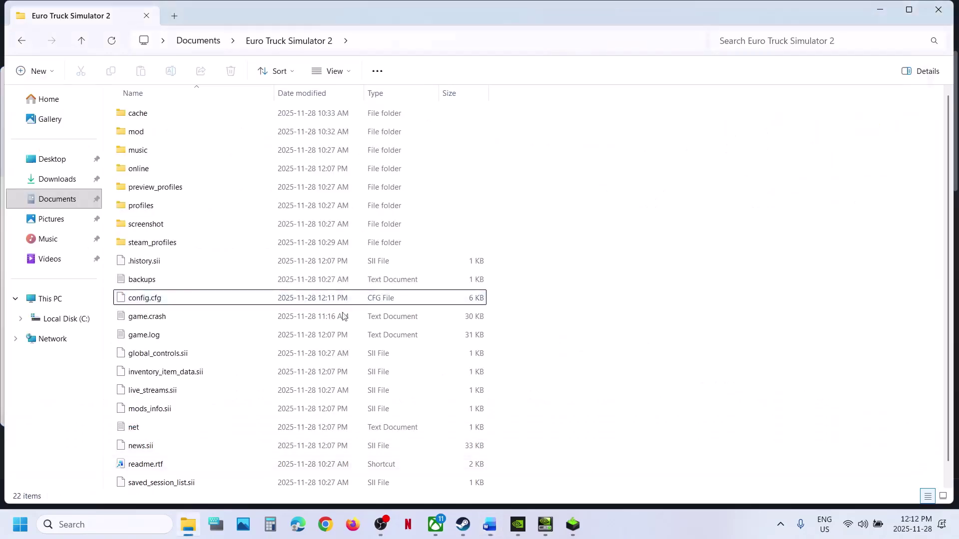
click(146, 298)
right_click(146, 299)
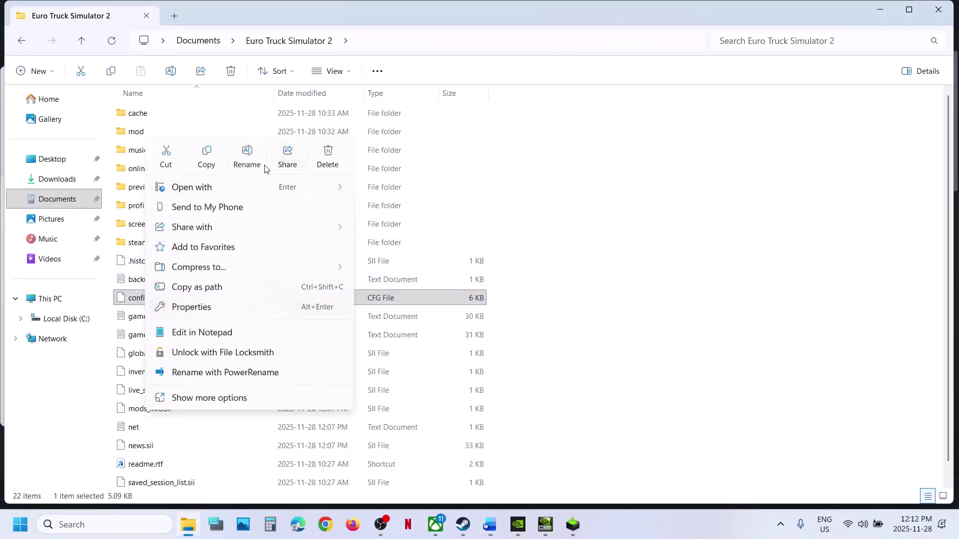
click(247, 157)
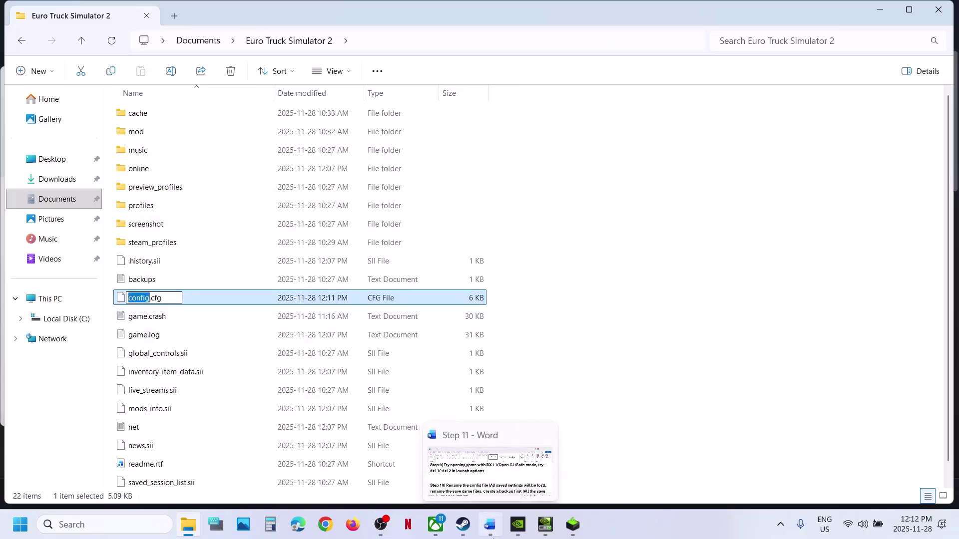
click(493, 528)
click(489, 524)
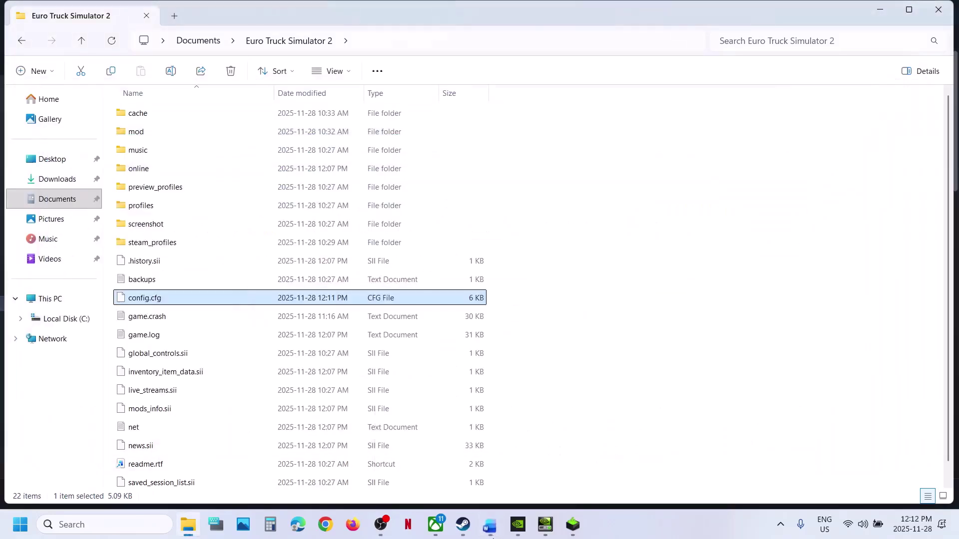
click(164, 298)
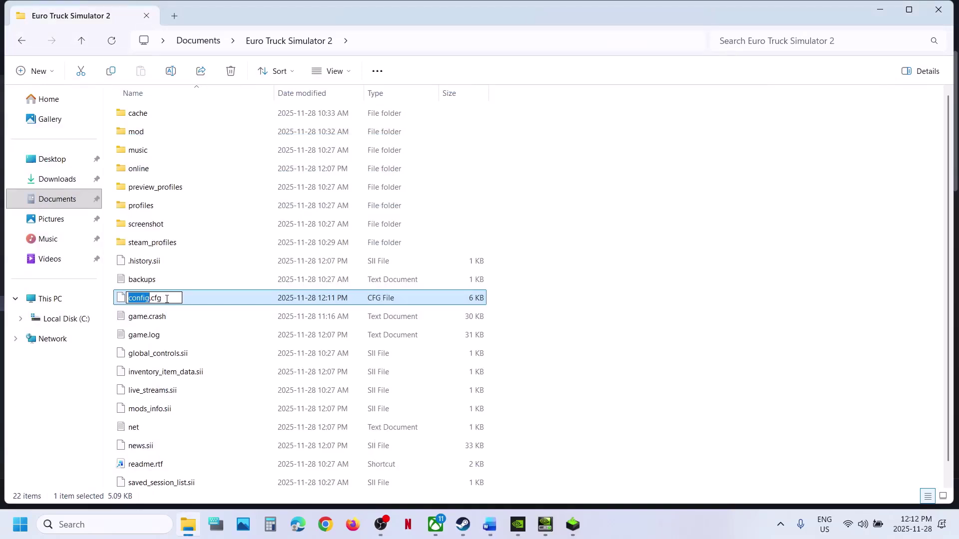
right_click(167, 299)
click(203, 295)
Rename config.cfg to config.cfg.old and accept the file extension change.
right_click(202, 295)
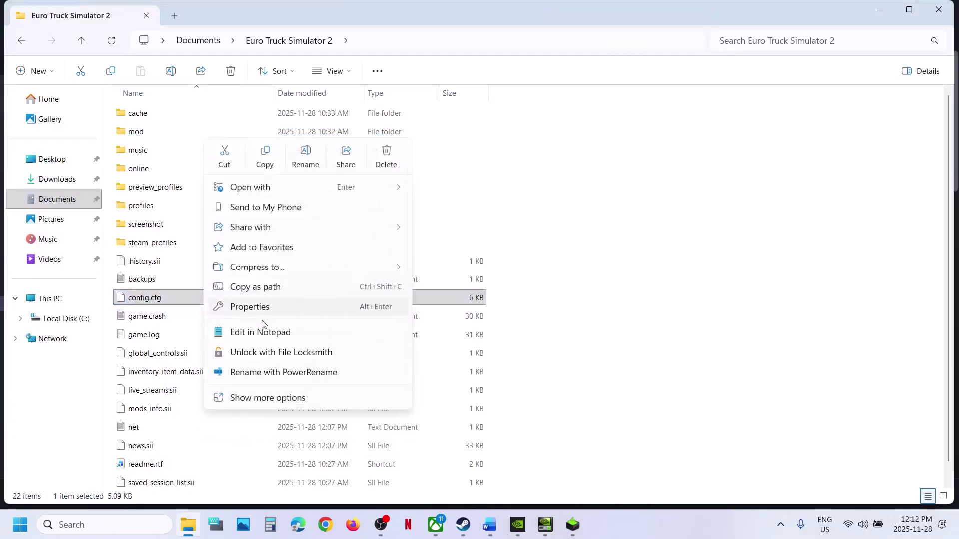
click(305, 157)
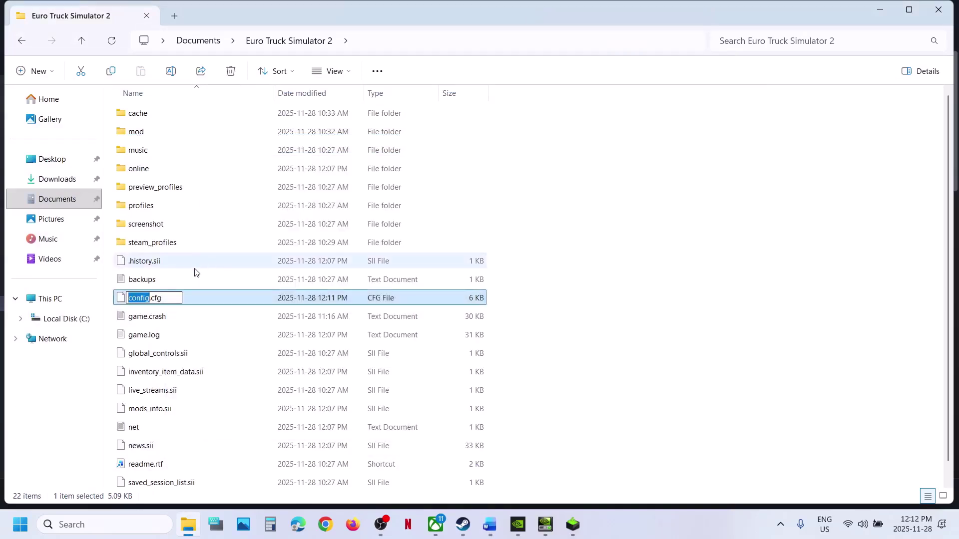
click(164, 302)
text(.old)
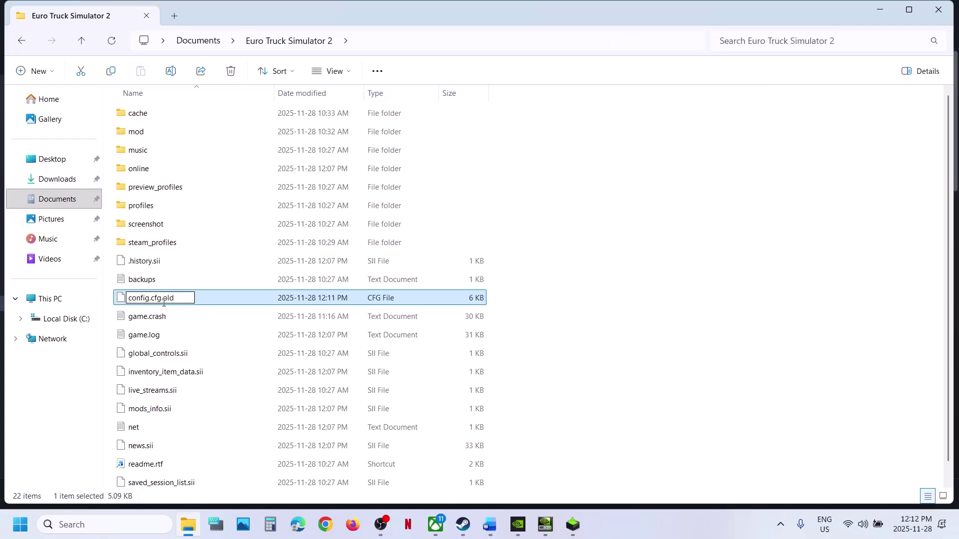
key(Return)
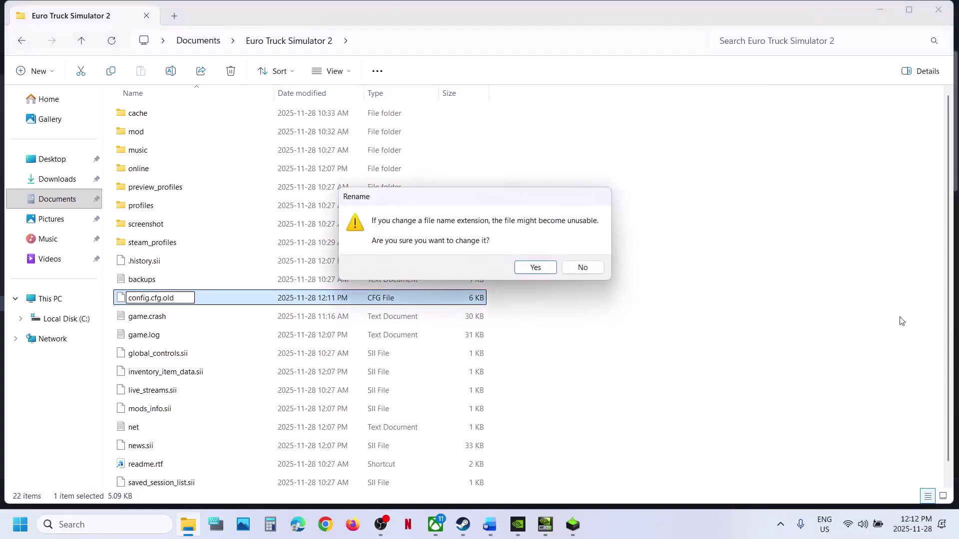
click(526, 273)
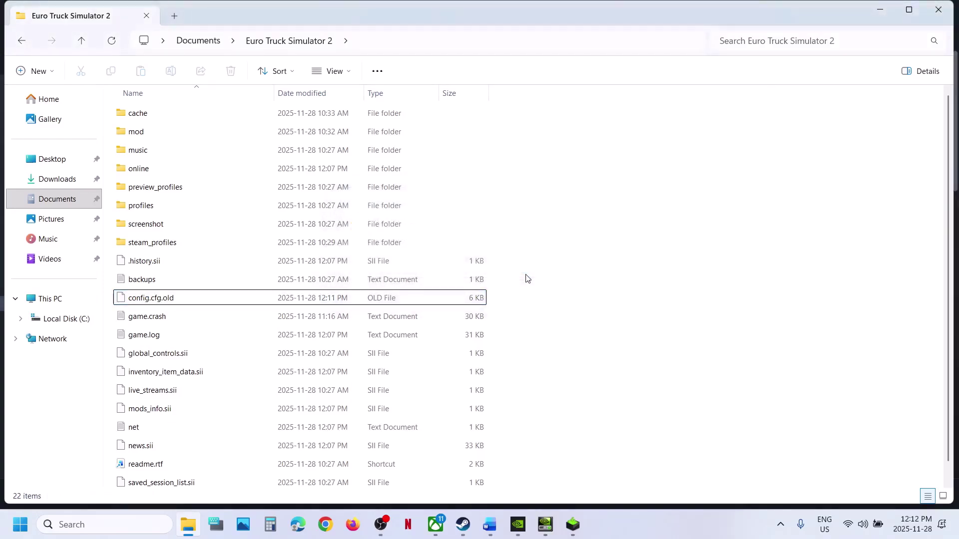
Back up the Euro Truck Simulator 2 folder by copying it from Documents to the desktop, placed near the middle.
click(82, 43)
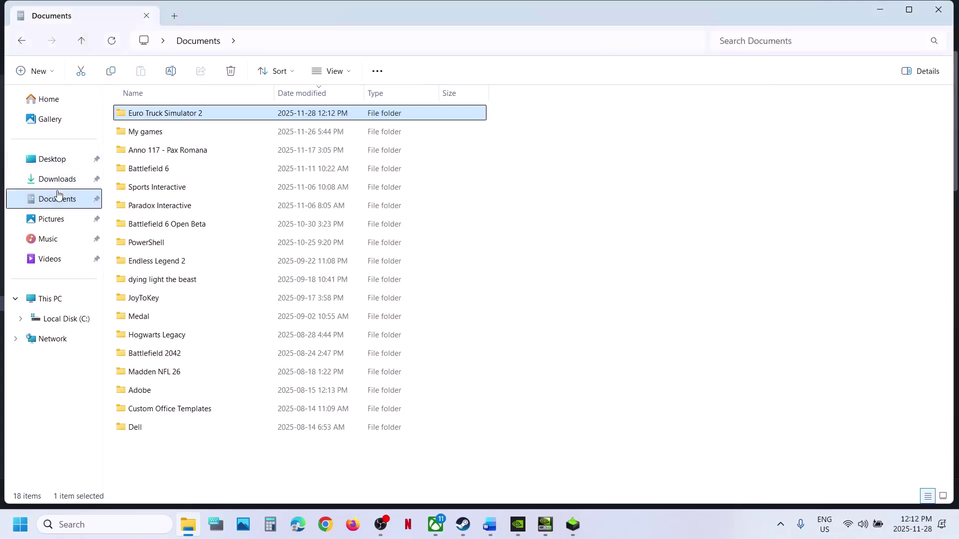
click(58, 197)
click(157, 114)
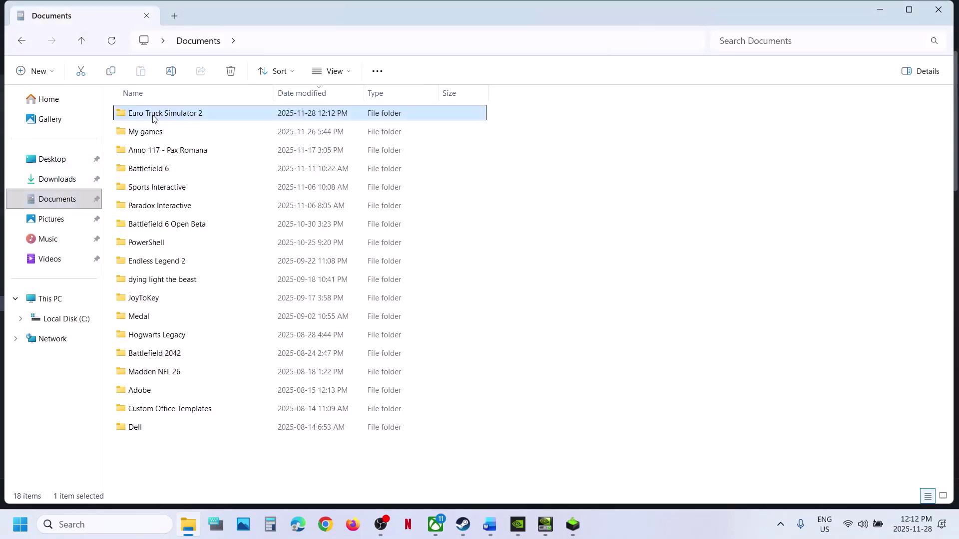
right_click(157, 115)
click(220, 136)
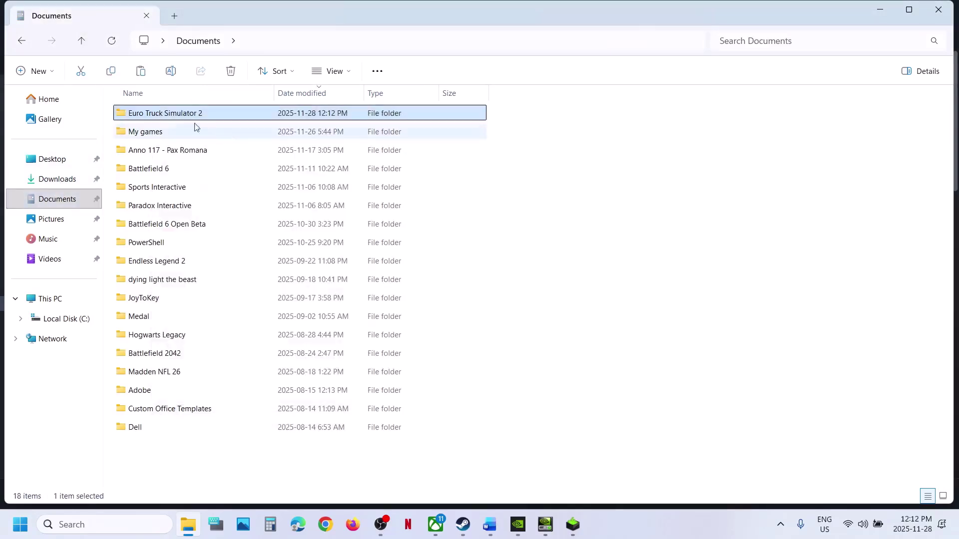
key(super+d)
key(ctrl+v)
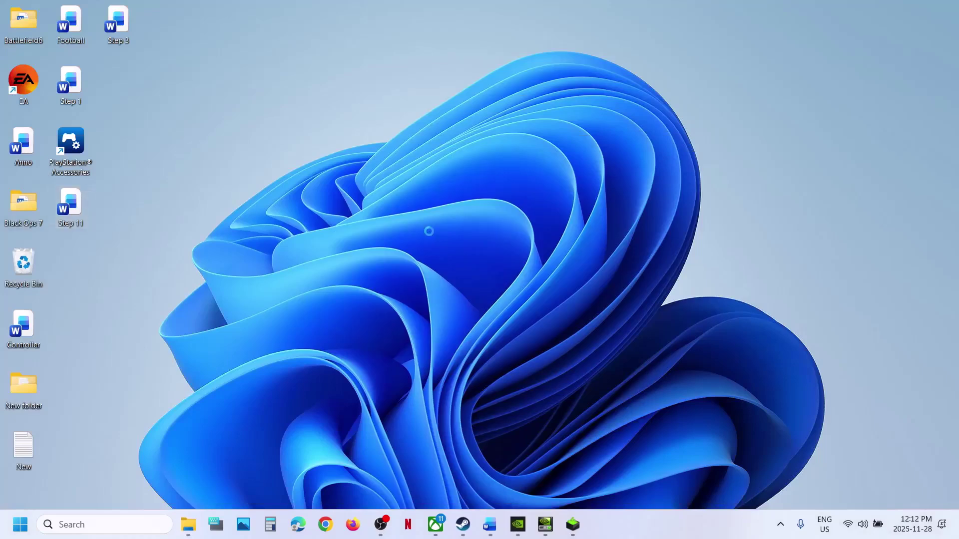
drag(71, 288, 476, 235)
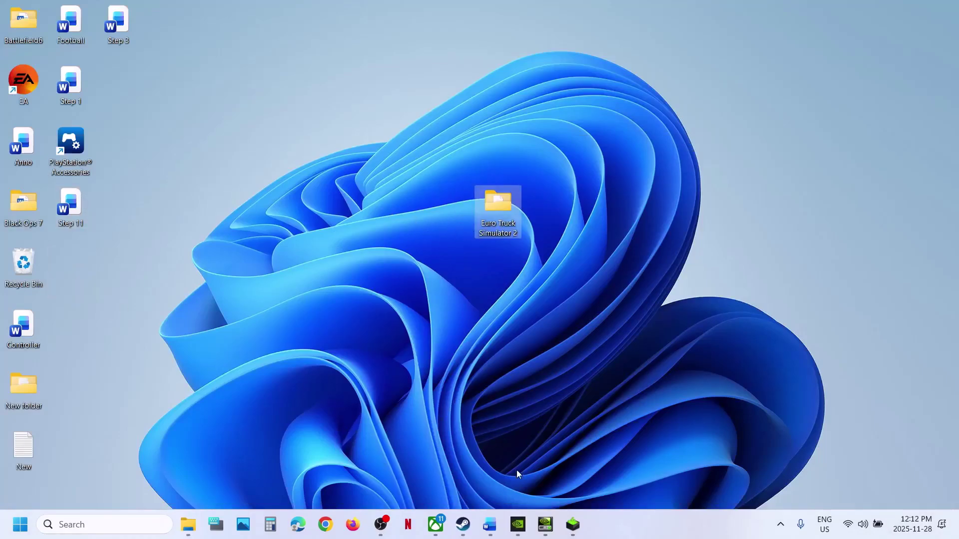
Read Step 10 of the Word notes on renaming save game files and creating a backup first, then return to the Documents folder.
click(490, 524)
scroll(529, 332, down, 1)
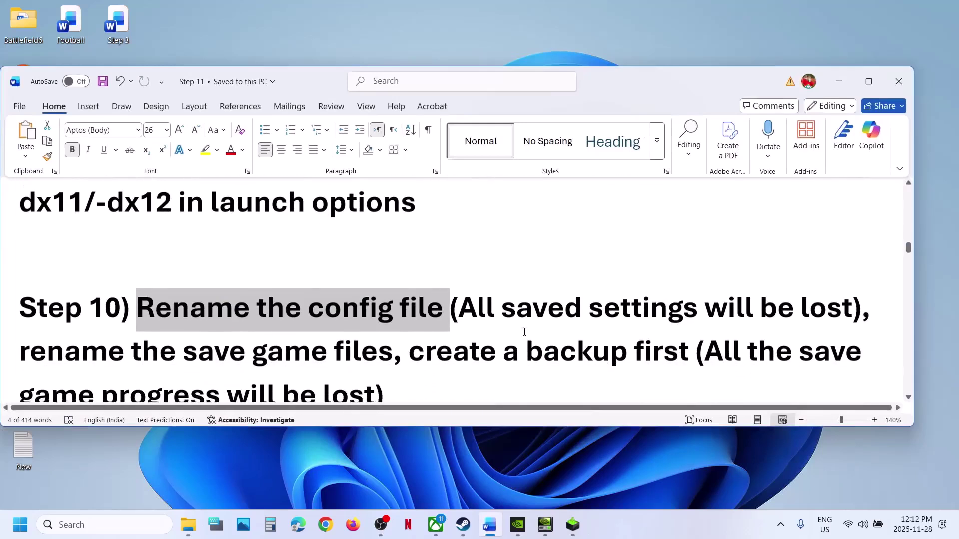
drag(33, 352, 369, 333)
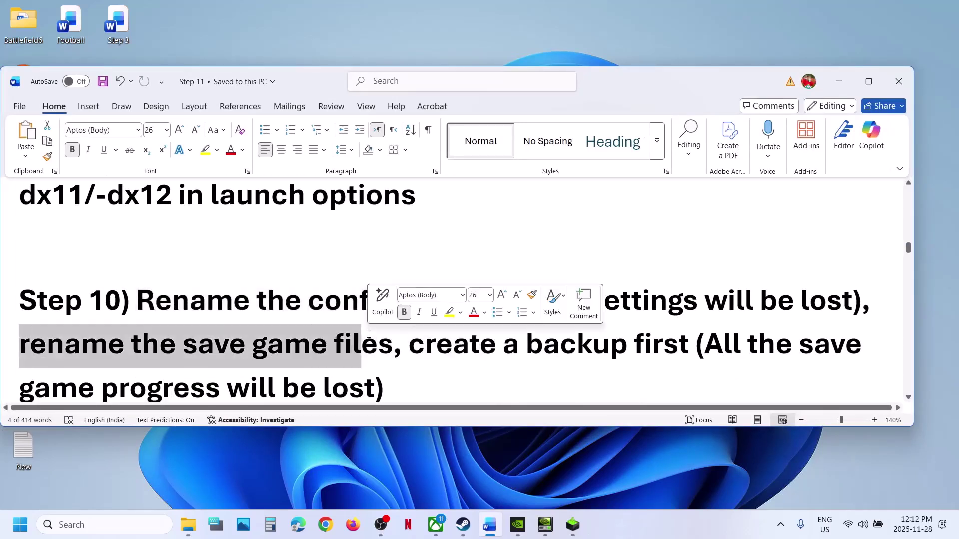
scroll(485, 335, down, 1)
drag(739, 302, 377, 339)
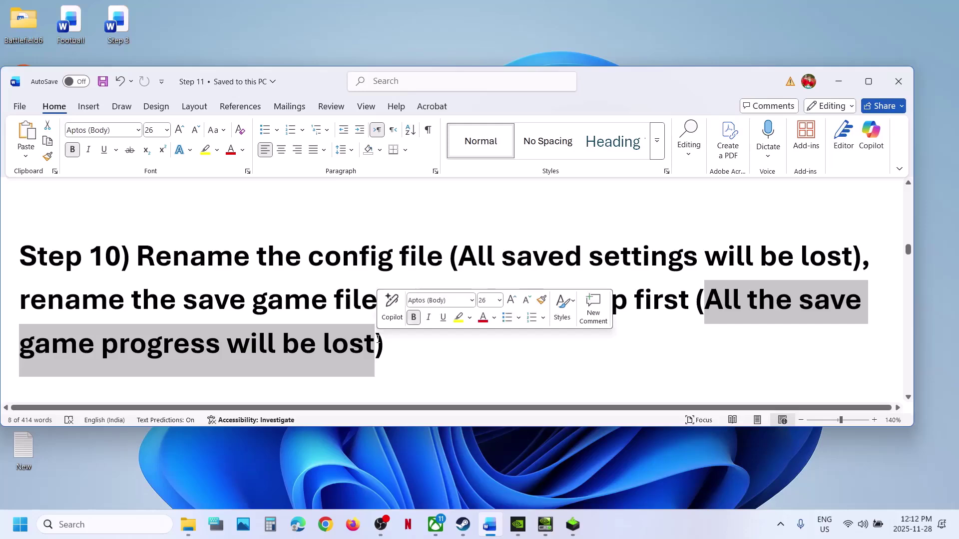
drag(448, 299, 631, 299)
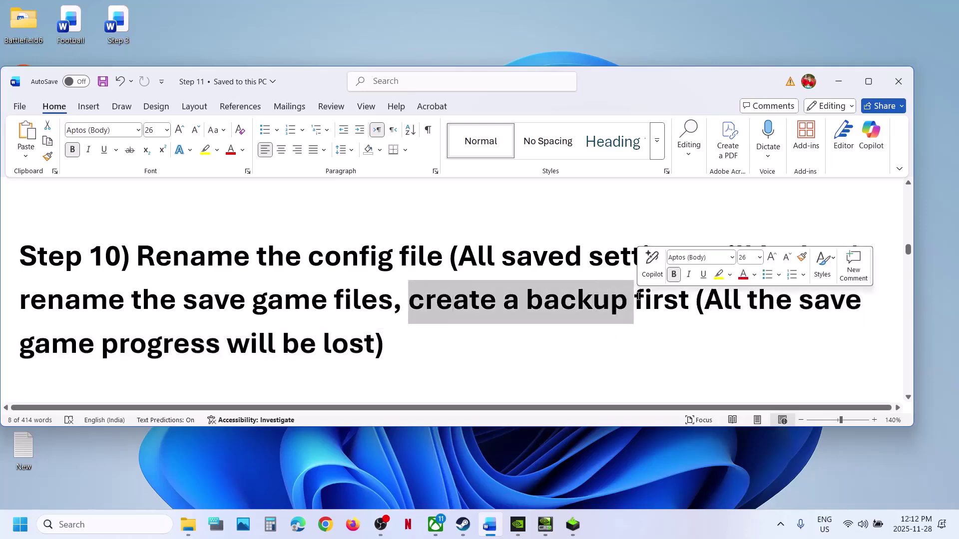
click(189, 527)
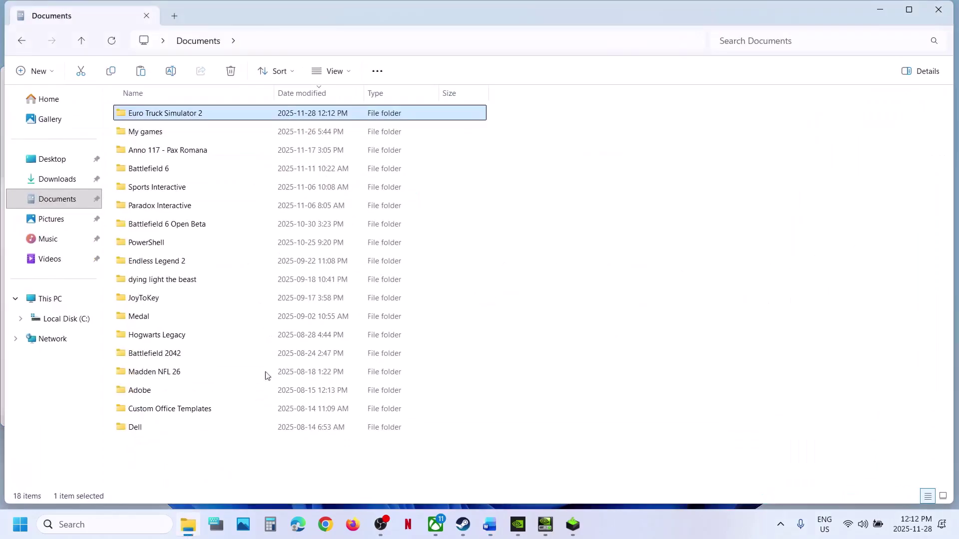
Rename the Euro Truck Simulator 2 folder in Documents to Euro Truck Simulator 2.old.
right_click(200, 120)
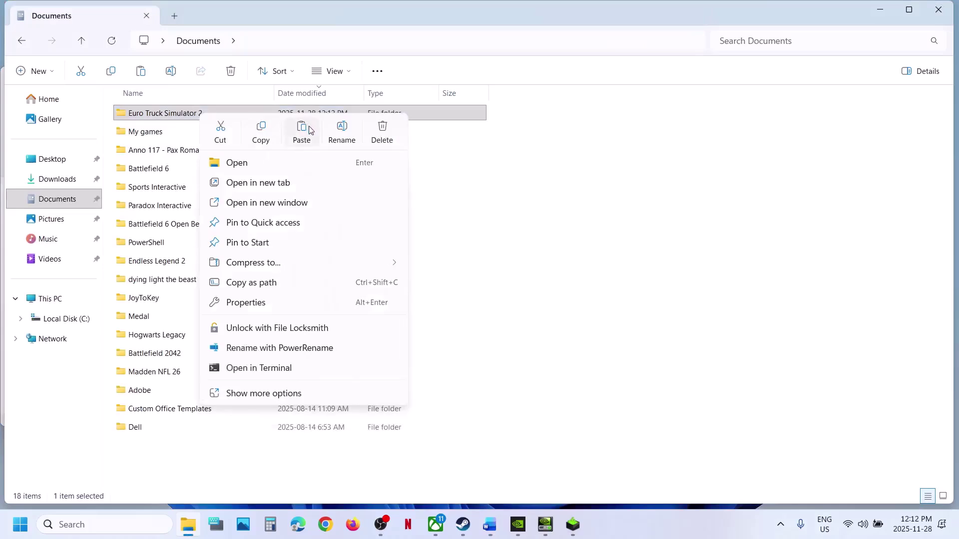
click(338, 131)
click(217, 113)
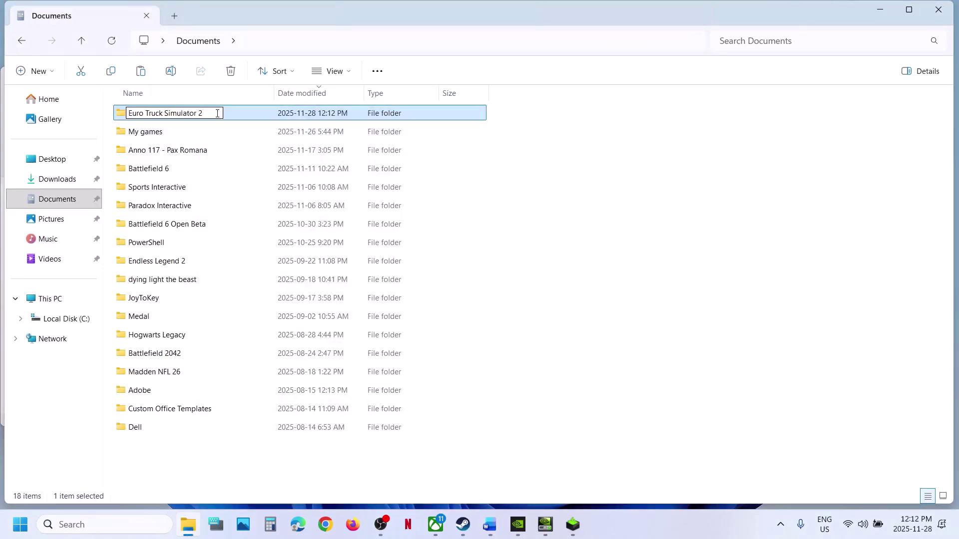
text(.old)
key(Return)
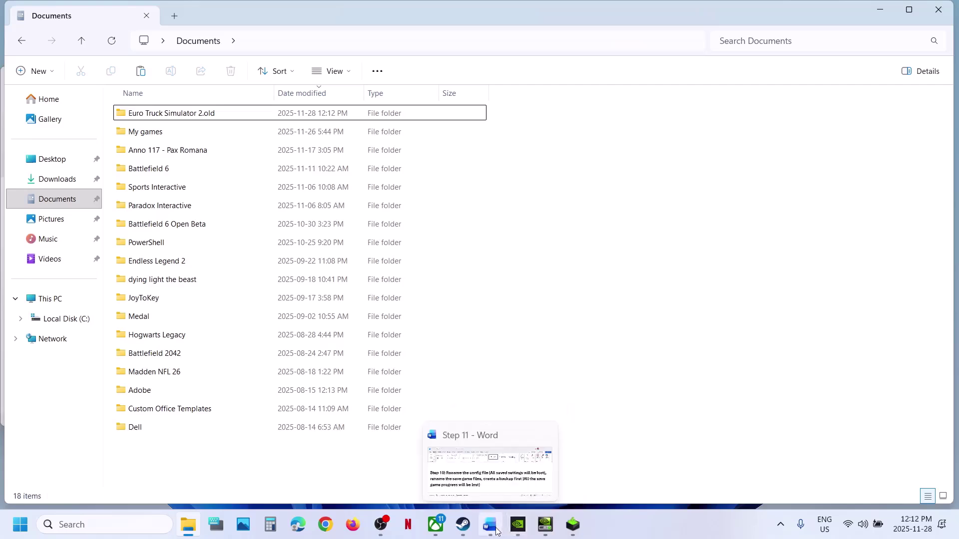
Reread Step 9 of the Word notes on opening the game with DX 11, OpenGL or safe mode, then switch to Steam.
click(489, 524)
scroll(355, 248, up, 3)
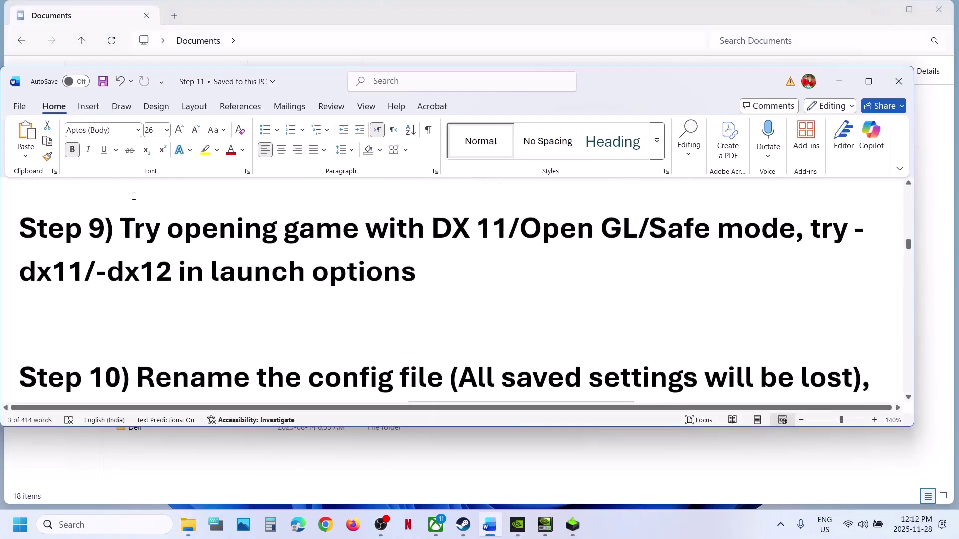
drag(121, 228, 599, 228)
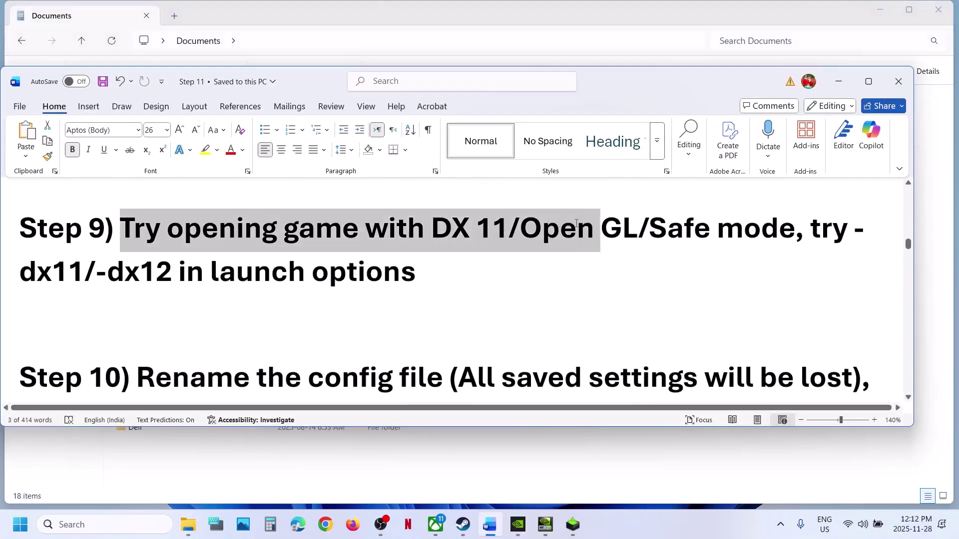
click(453, 435)
click(463, 524)
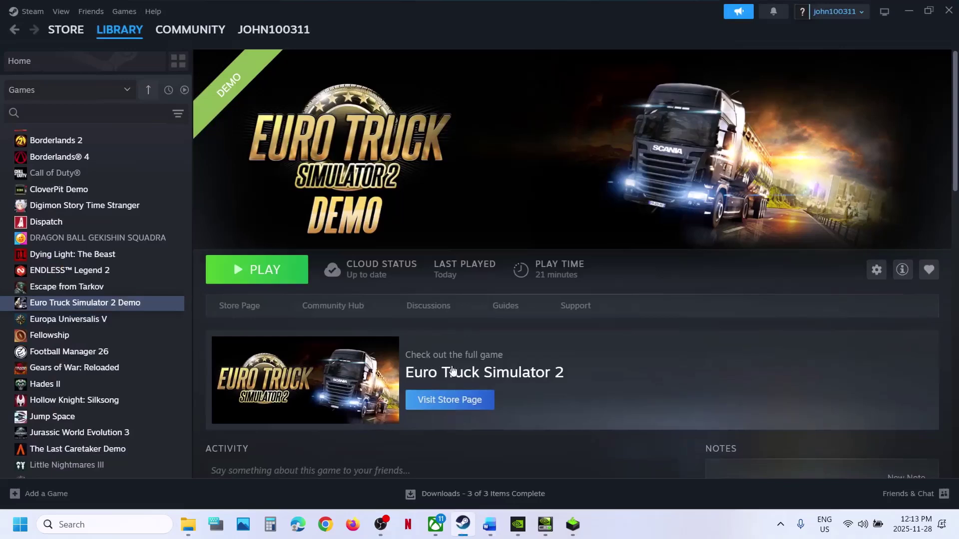
Start launching Euro Truck Simulator 2 Demo, choose Launch with OpenGL, and cancel the launch.
click(268, 278)
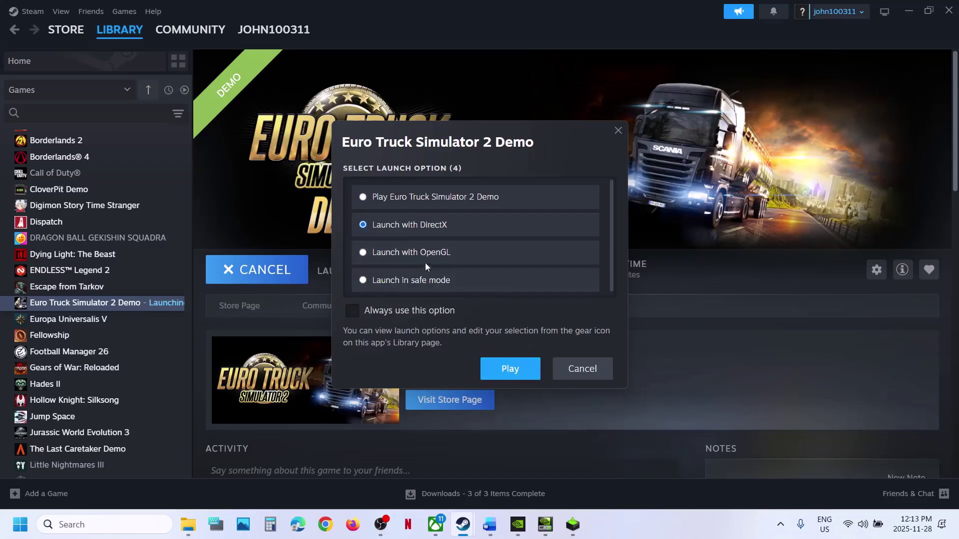
click(413, 253)
click(582, 368)
Read the part of Step 9 in the Word notes about -dx11/-dx12 launch options, then return to Steam.
click(491, 525)
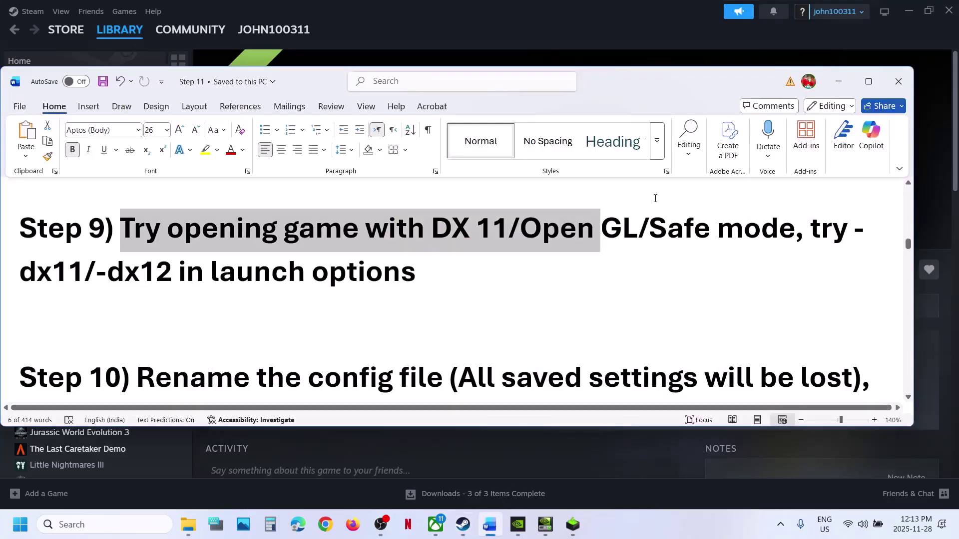
drag(39, 280, 238, 281)
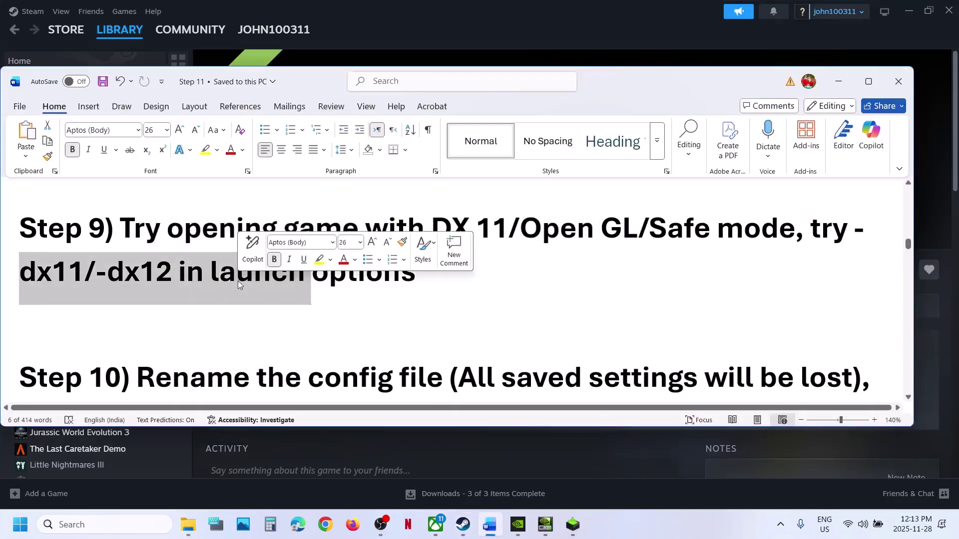
click(497, 49)
Try -dx12 as the launch option in the properties of Euro Truck Simulator 2 Demo, then clear it and close the properties.
right_click(122, 303)
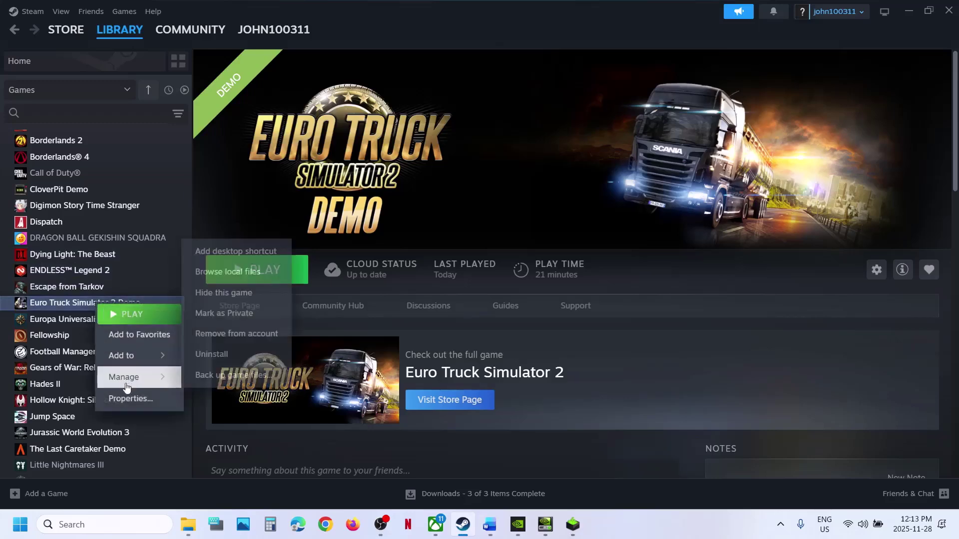
click(129, 398)
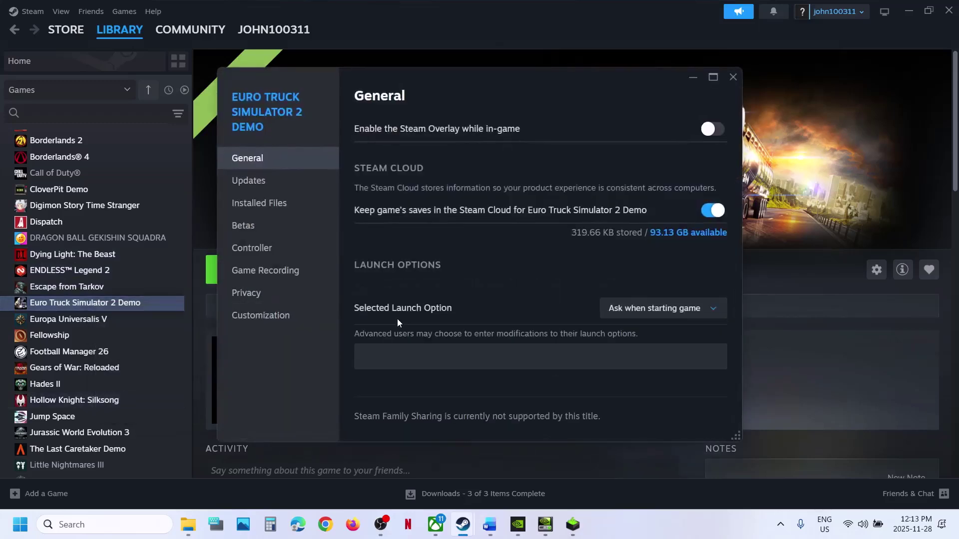
click(377, 360)
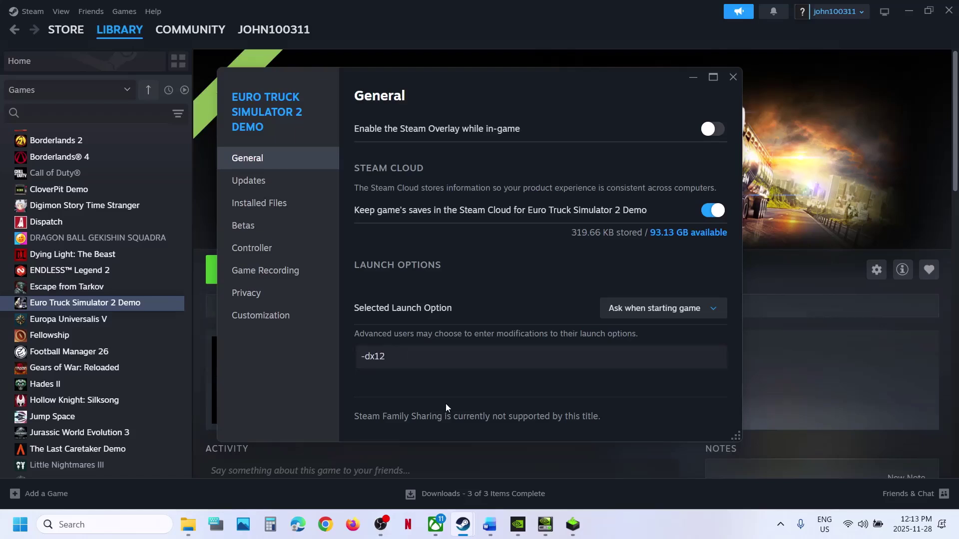
drag(400, 357, 344, 356)
key(BackSpace)
click(733, 77)
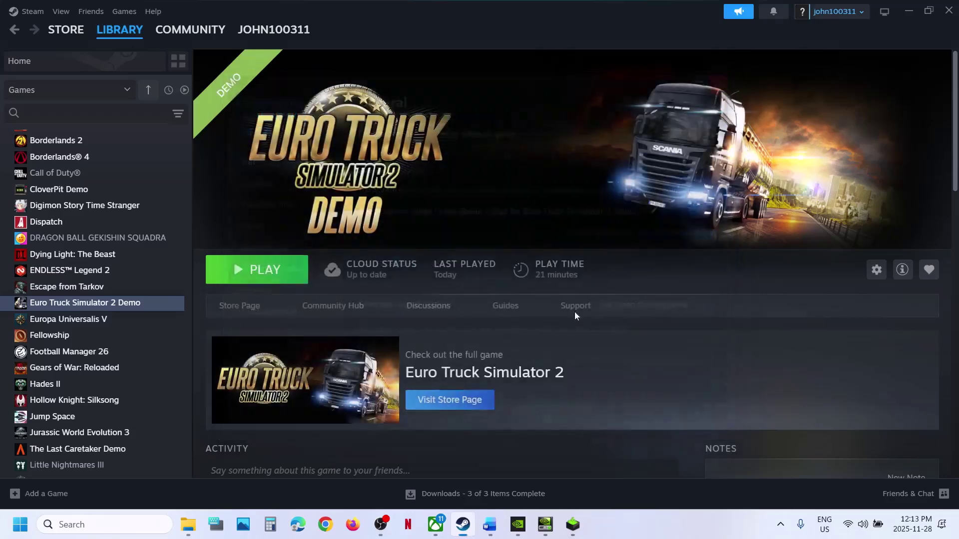
Open the Visual C++ Redistributable page linked in Step 11 of the Word notes and download the X86 package.
click(489, 525)
scroll(386, 302, down, 5)
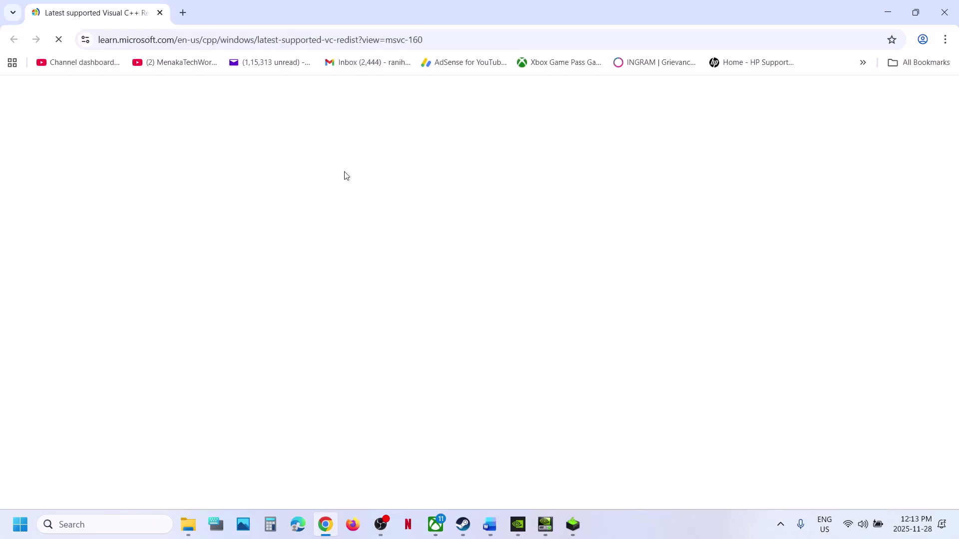
scroll(343, 305, down, 15)
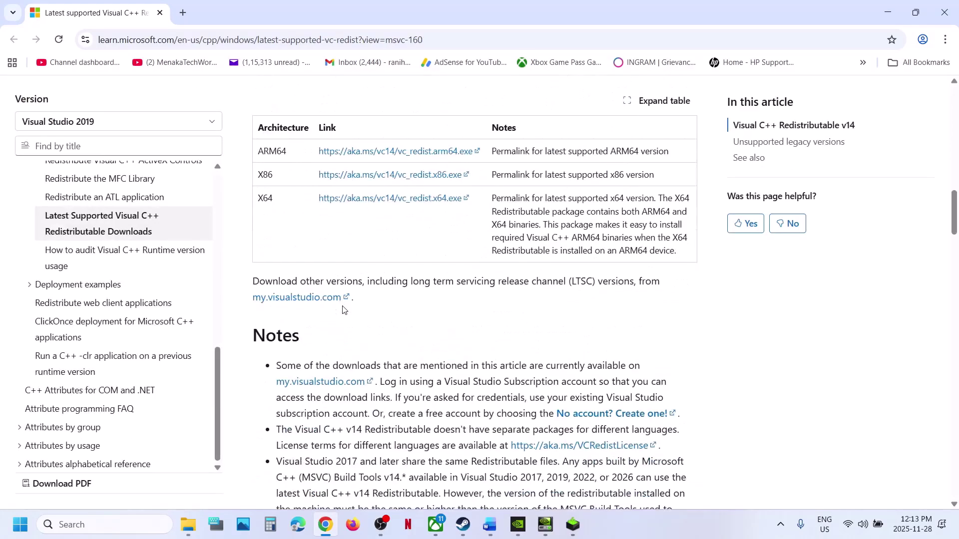
drag(260, 174, 438, 210)
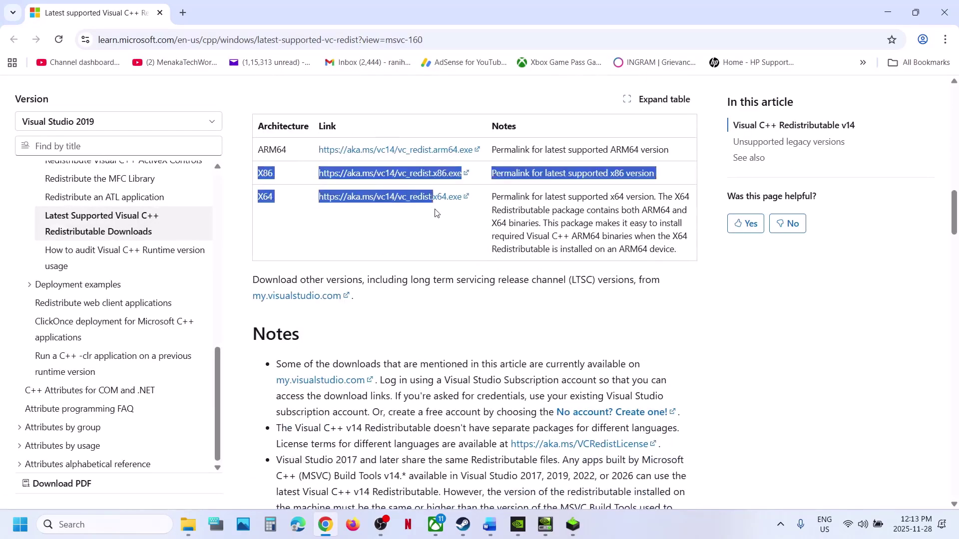
click(418, 171)
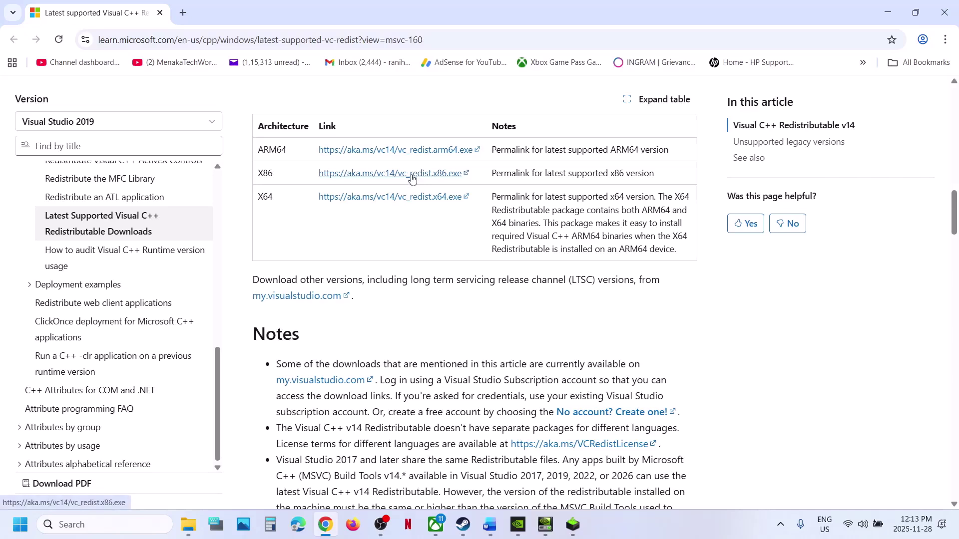
click(412, 174)
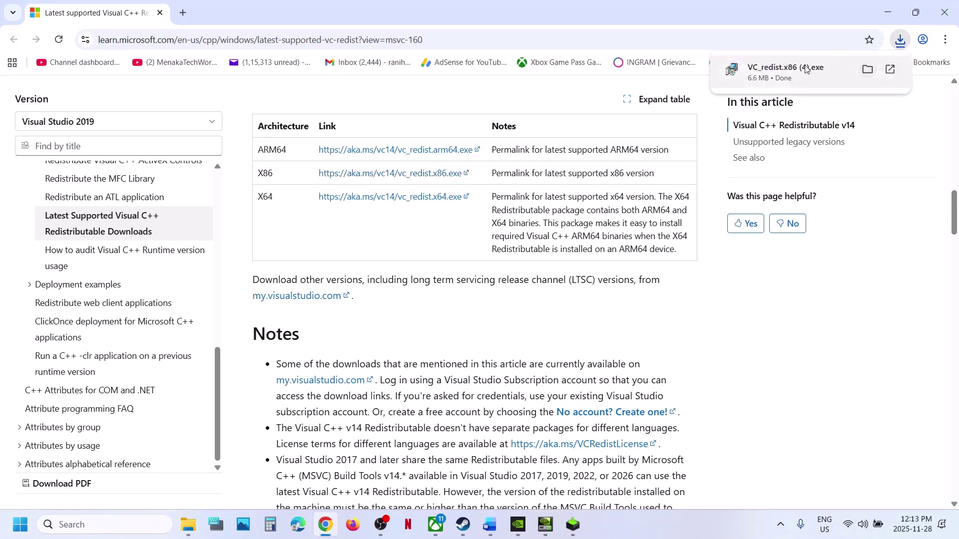
Run the downloaded x86 Visual C++ installer and start its repair, allowing it to make changes to the device.
click(806, 69)
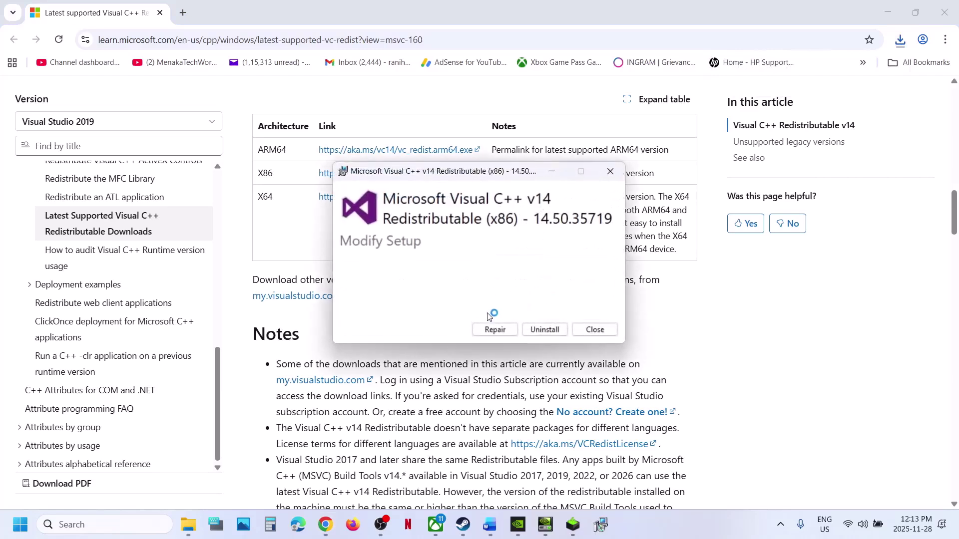
click(490, 330)
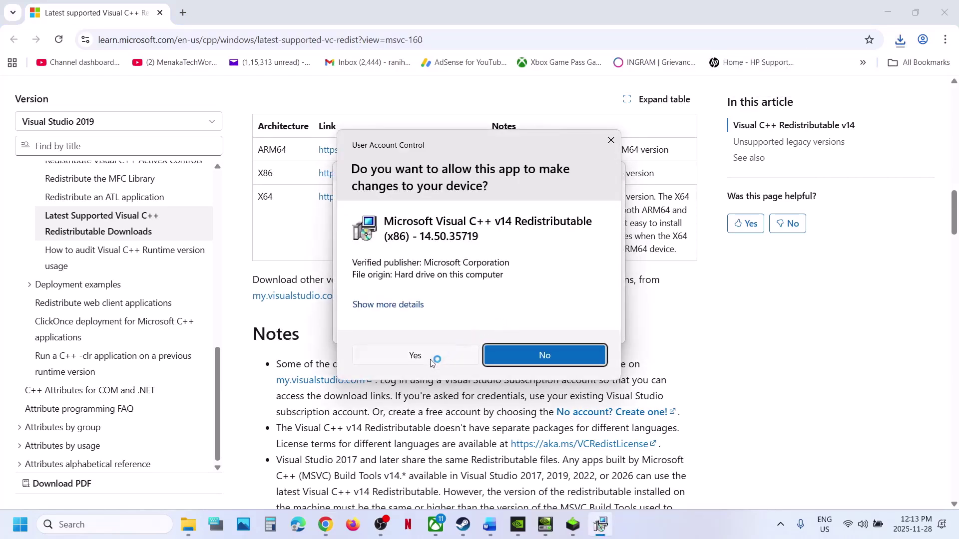
click(430, 358)
Download the X64 Visual C++ Redistributable and launch its installer from the recent downloads.
double_click(265, 196)
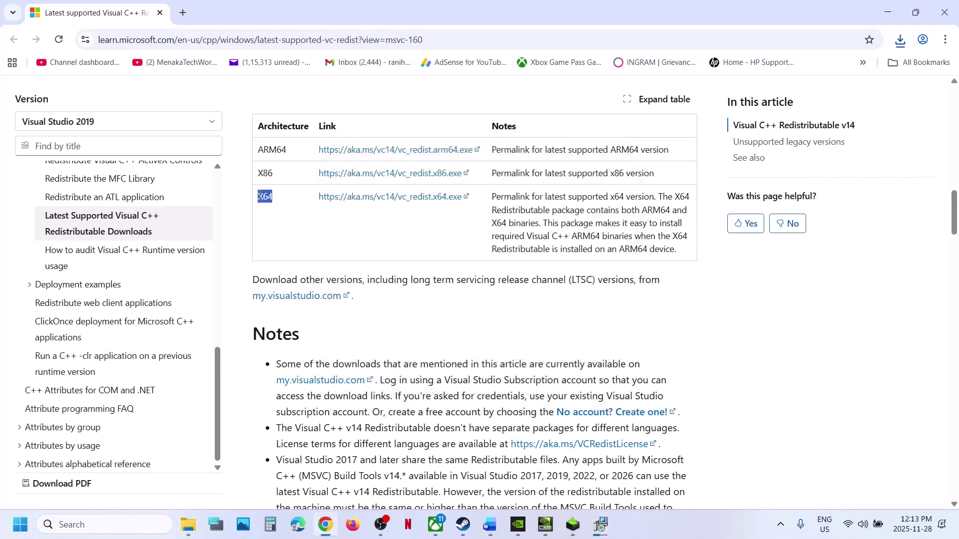
click(355, 200)
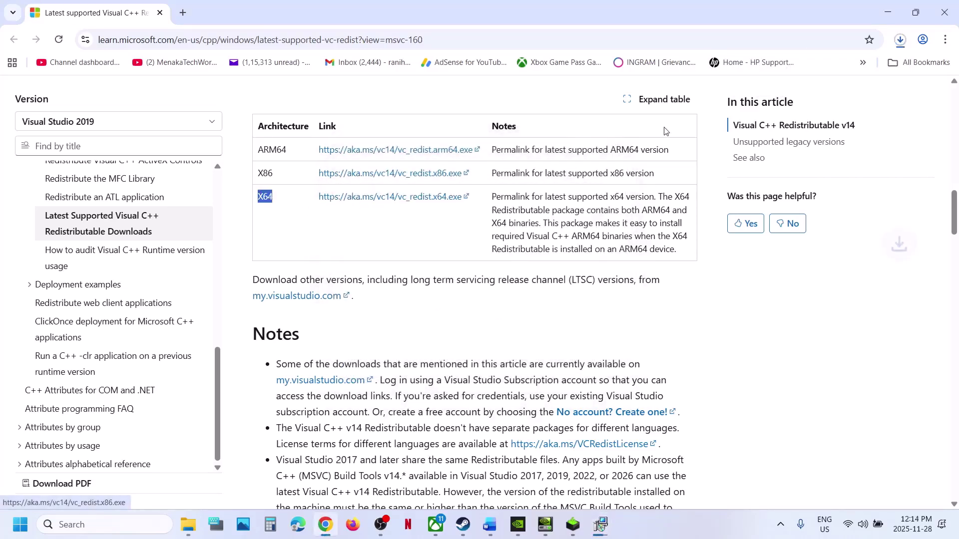
click(901, 40)
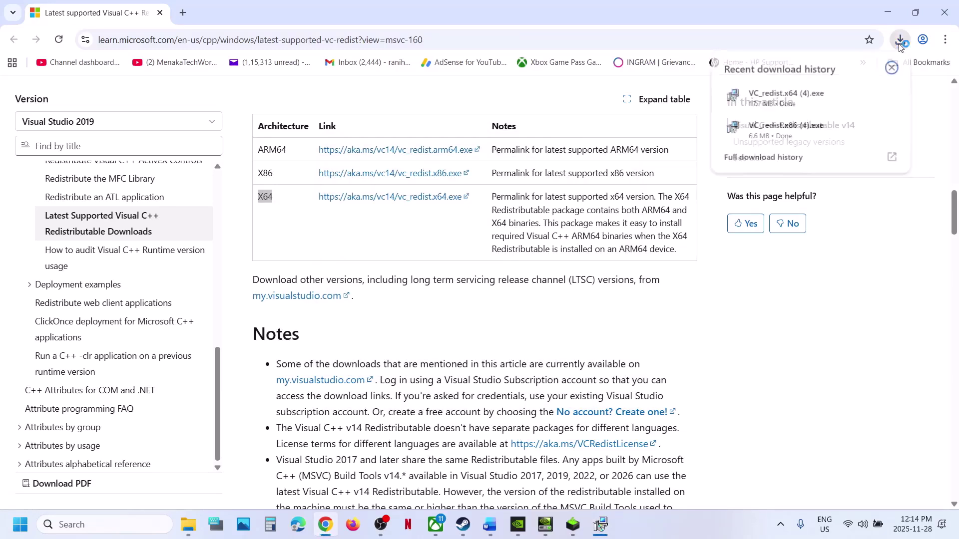
click(801, 92)
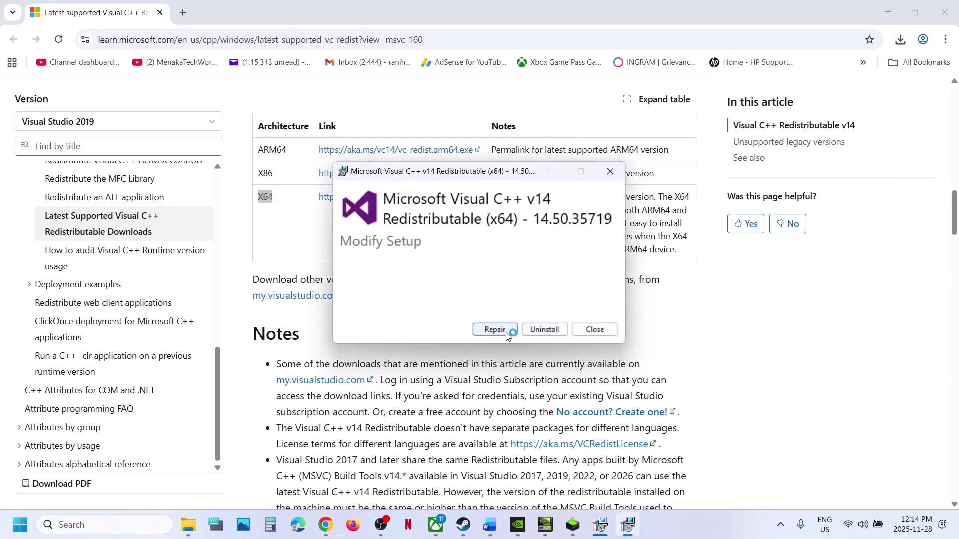
Repair the x64 Visual C++ Redistributable with administrator approval, then close both the x64 and x86 setup windows.
click(503, 330)
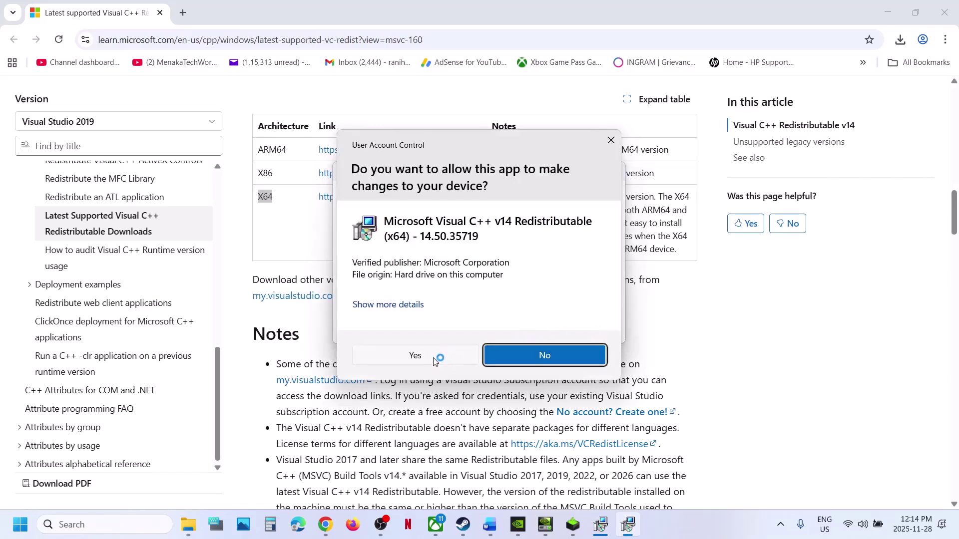
click(415, 355)
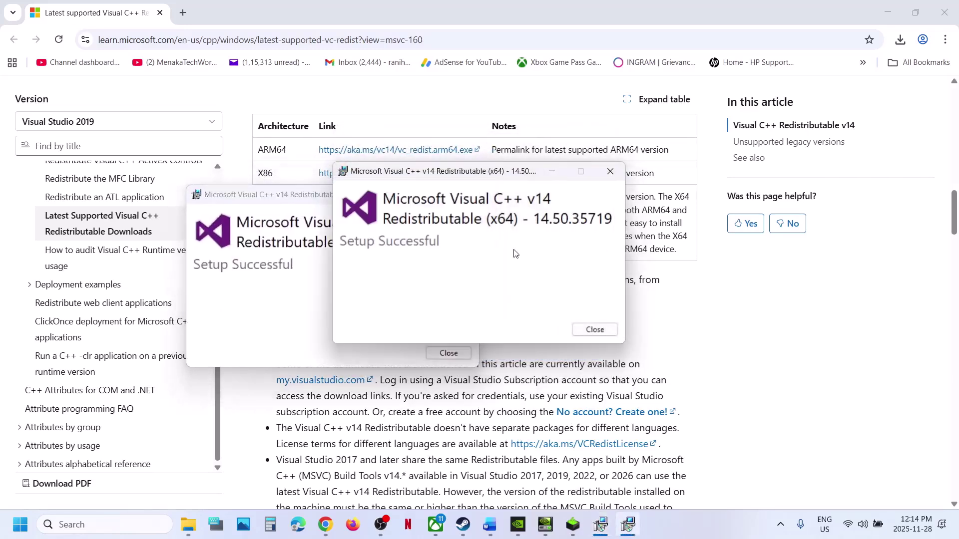
click(592, 334)
click(447, 353)
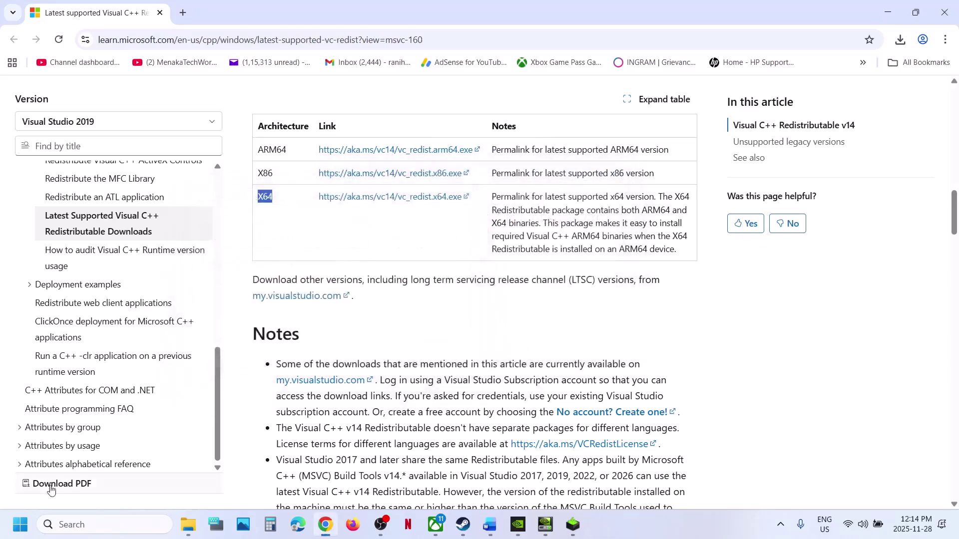
View the Windows power options including Restart, then read Step 12 of the Word notes on allowing the game exe through antivirus and firewall.
key(super)
click(363, 482)
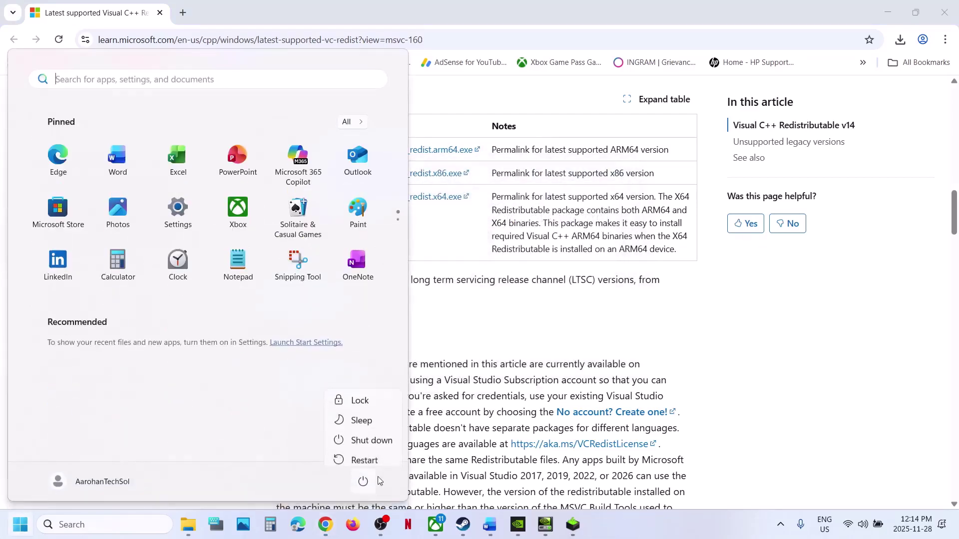
click(488, 529)
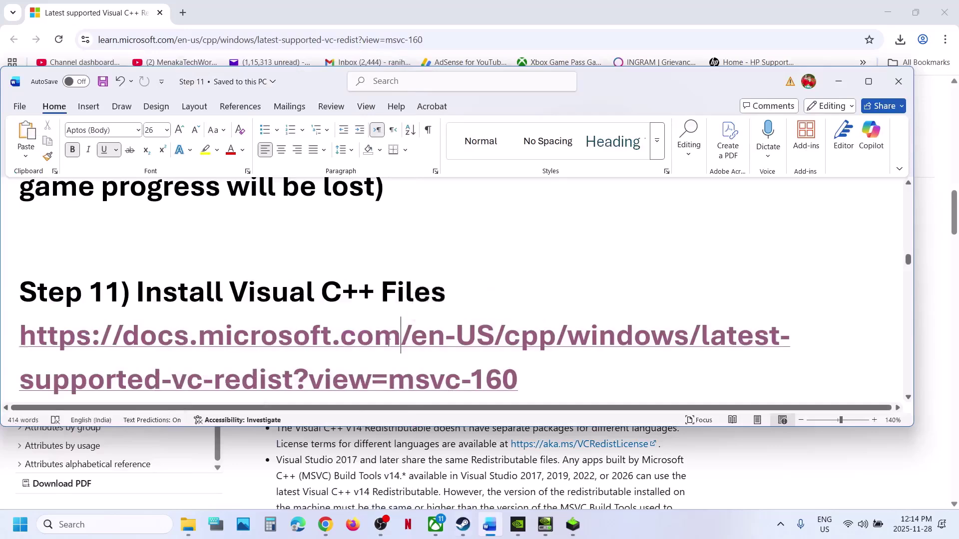
scroll(389, 341, down, 4)
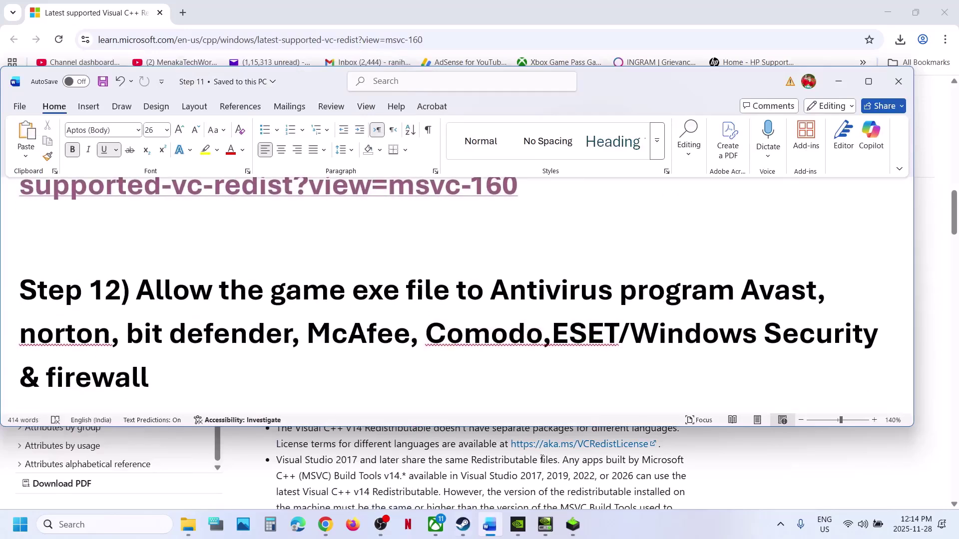
Open Virus & threat protection in Windows Security from the Windows privacy and security settings and go to the Ransomware protection section.
key(super+i)
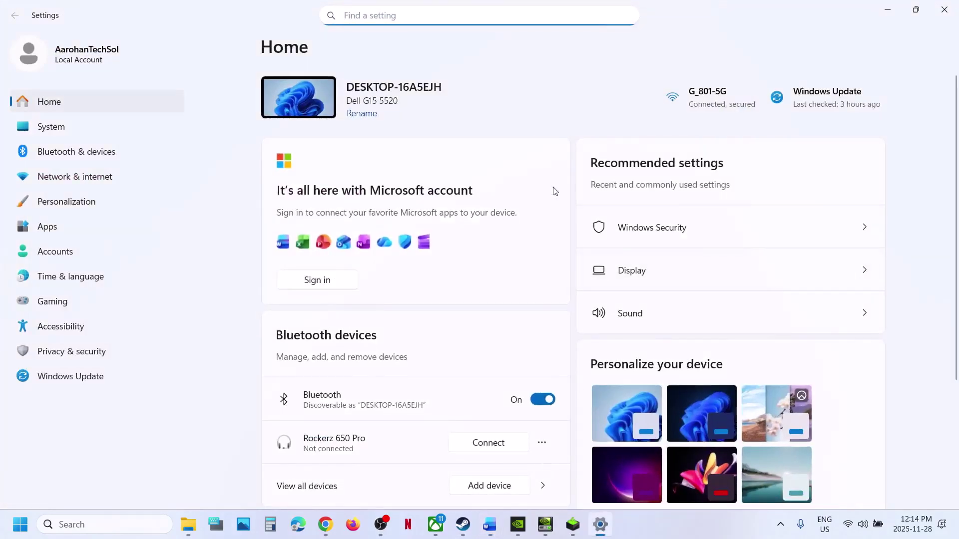
click(98, 349)
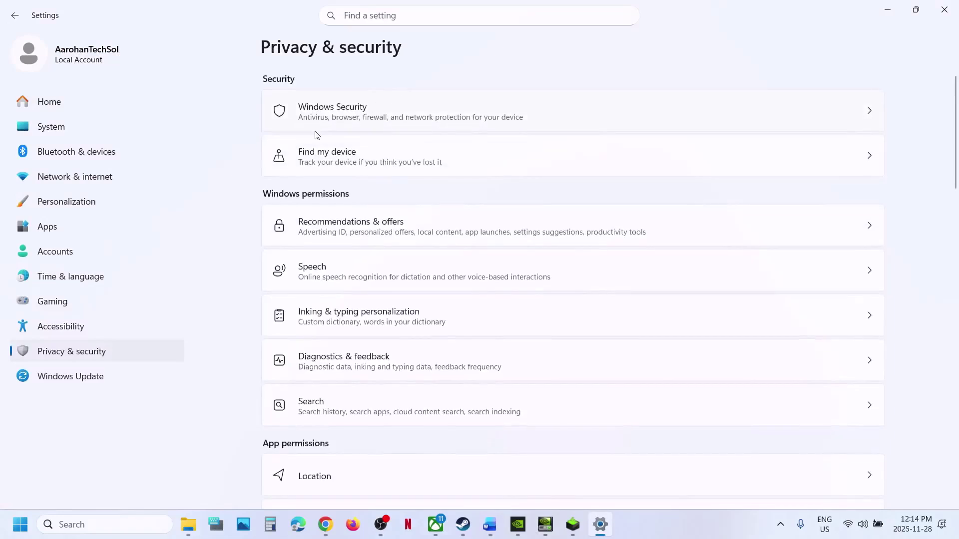
click(322, 127)
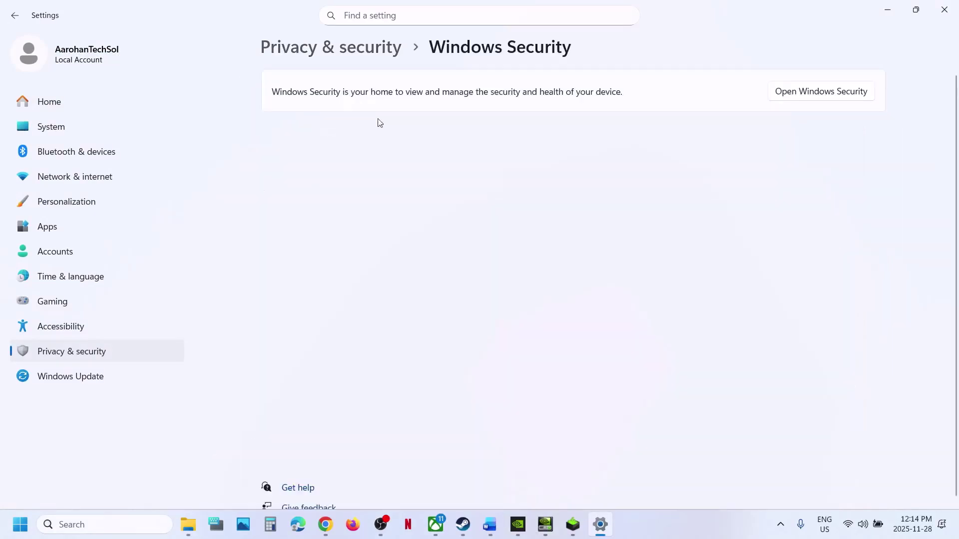
click(339, 183)
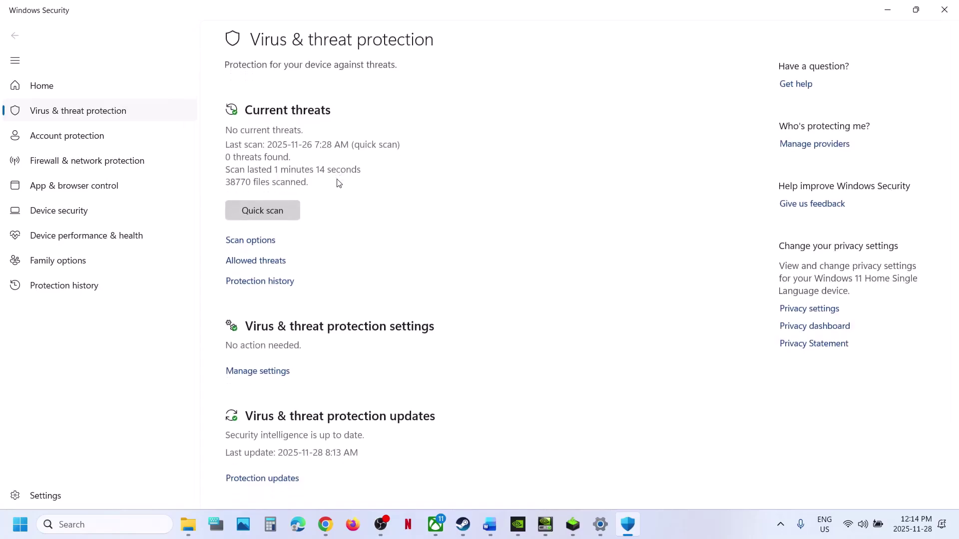
scroll(379, 389, down, 2)
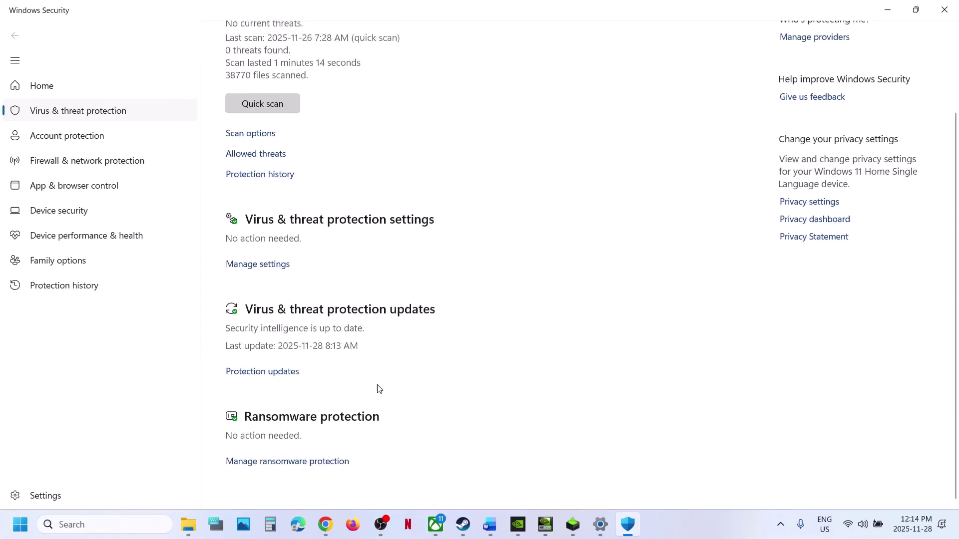
Open the allowed apps for Controlled folder access with administrator approval and start browsing for an app to add.
click(289, 462)
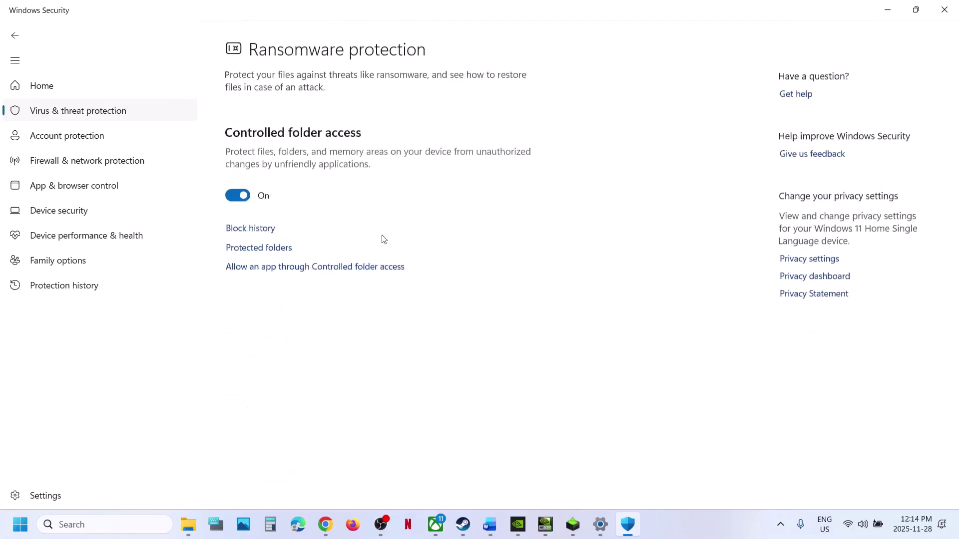
click(285, 263)
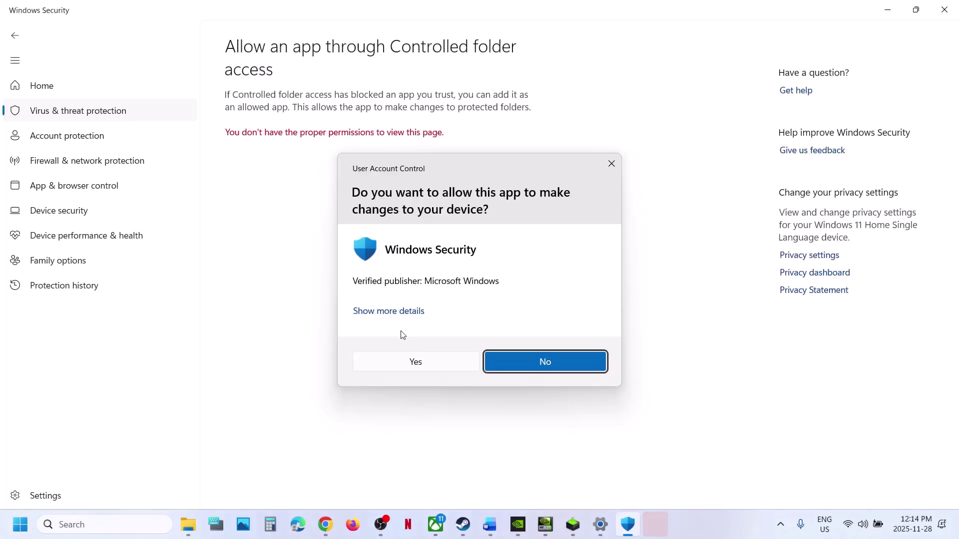
click(390, 361)
scroll(265, 146, down, 2)
click(295, 32)
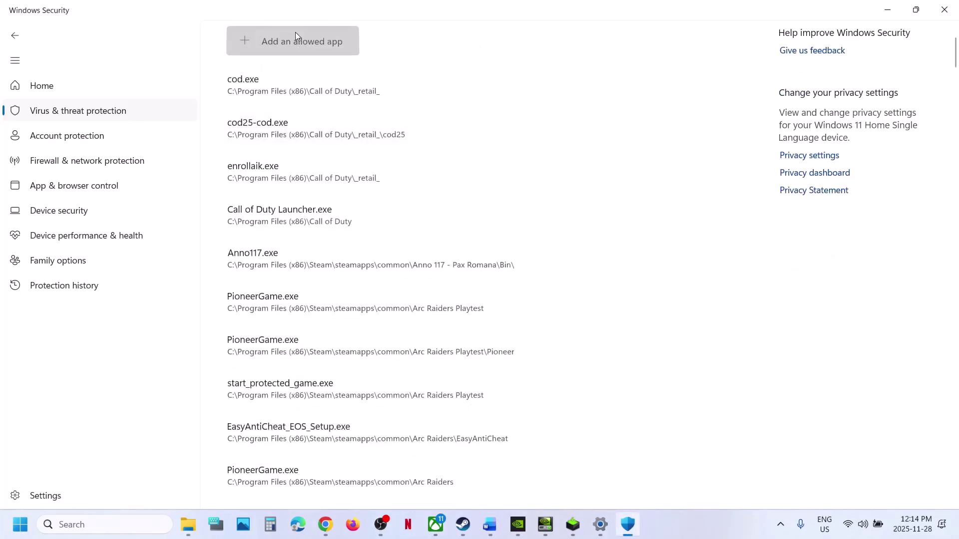
click(307, 93)
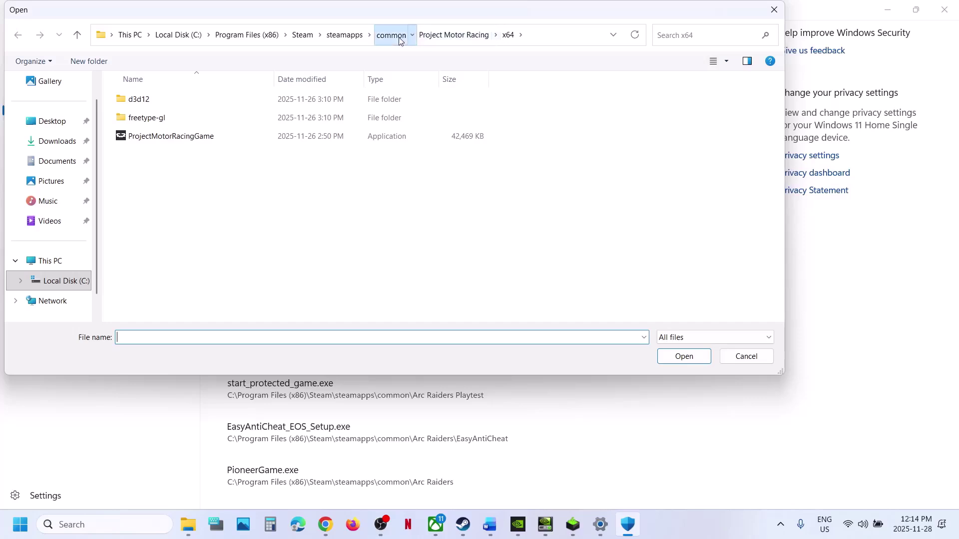
Allow eurotrucks2 from the Euro Truck Simulator 2 Demo bin\win_x64 folder through Controlled folder access, then close Windows Security.
click(390, 35)
double_click(200, 155)
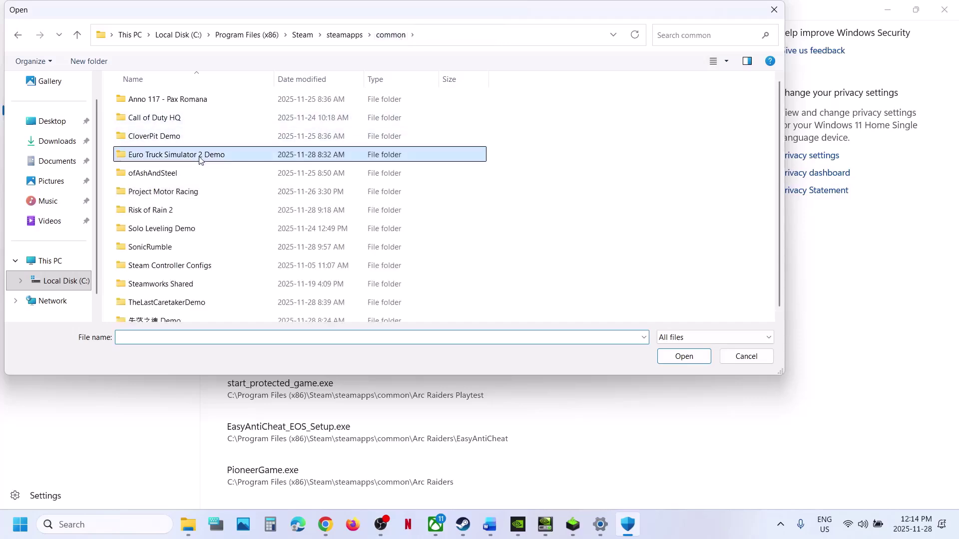
double_click(146, 103)
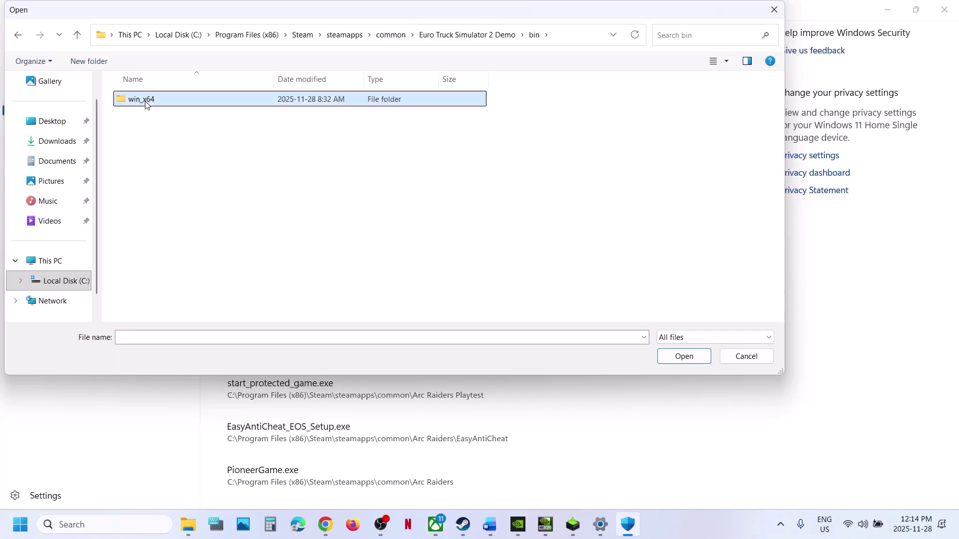
double_click(147, 103)
click(173, 105)
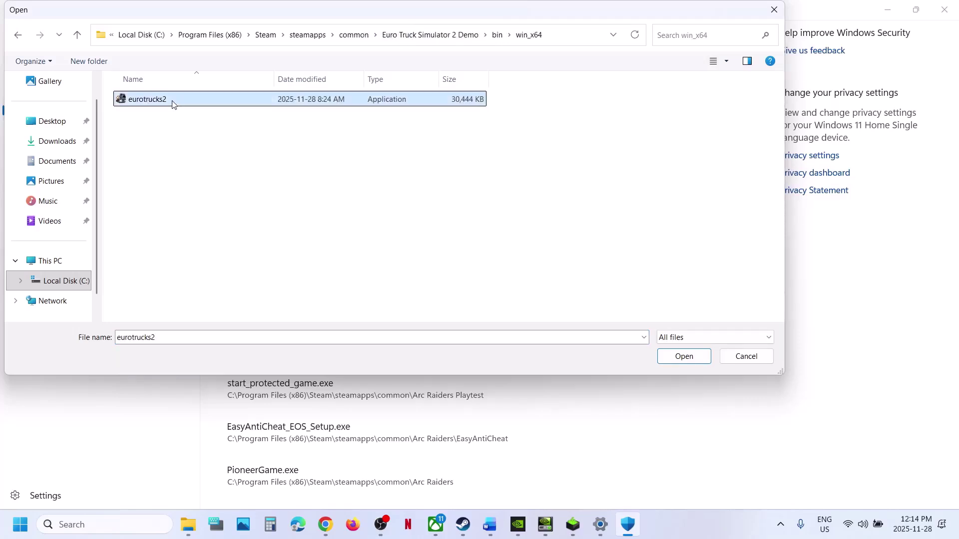
click(682, 357)
click(937, 18)
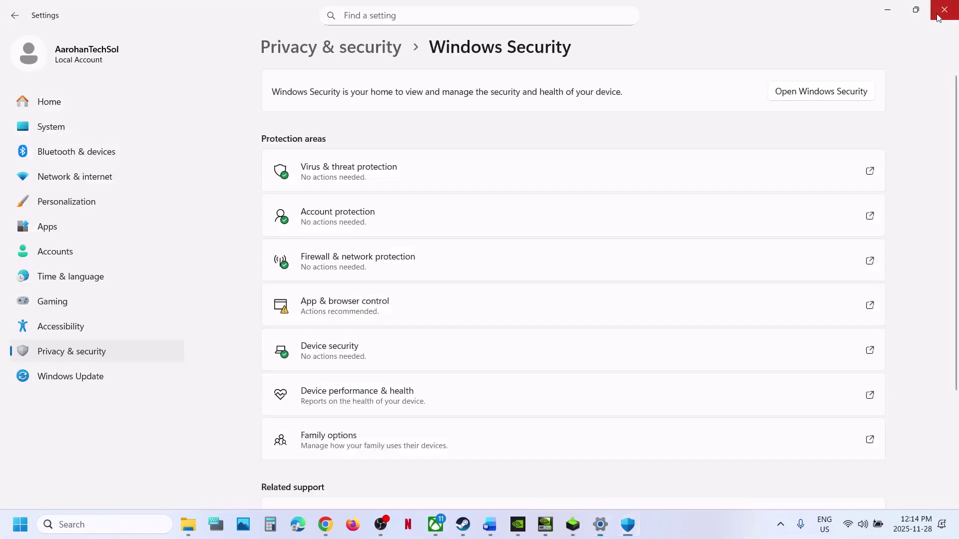
Open the Windows Defender Firewall allowed apps list in Control Panel and enable changing its settings.
click(125, 531)
text(control)
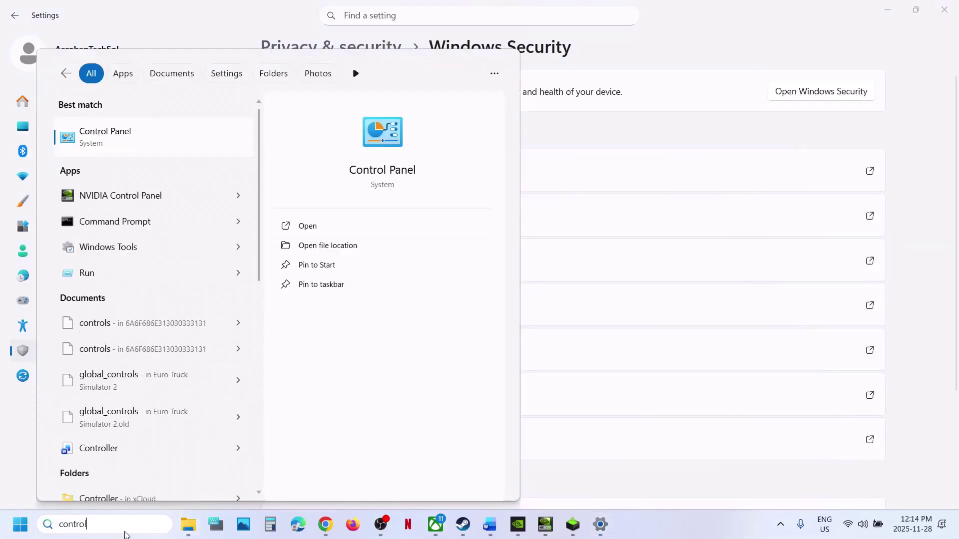
key(Return)
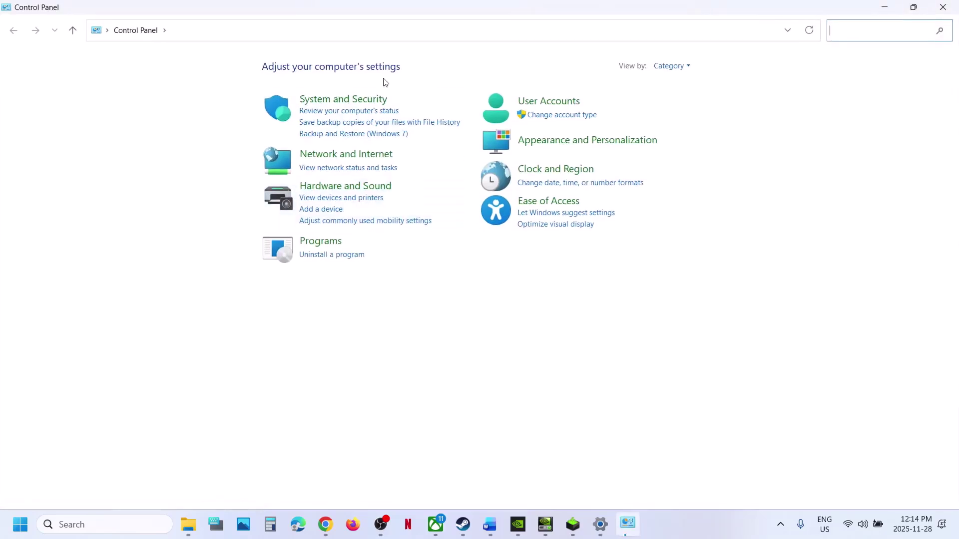
click(362, 98)
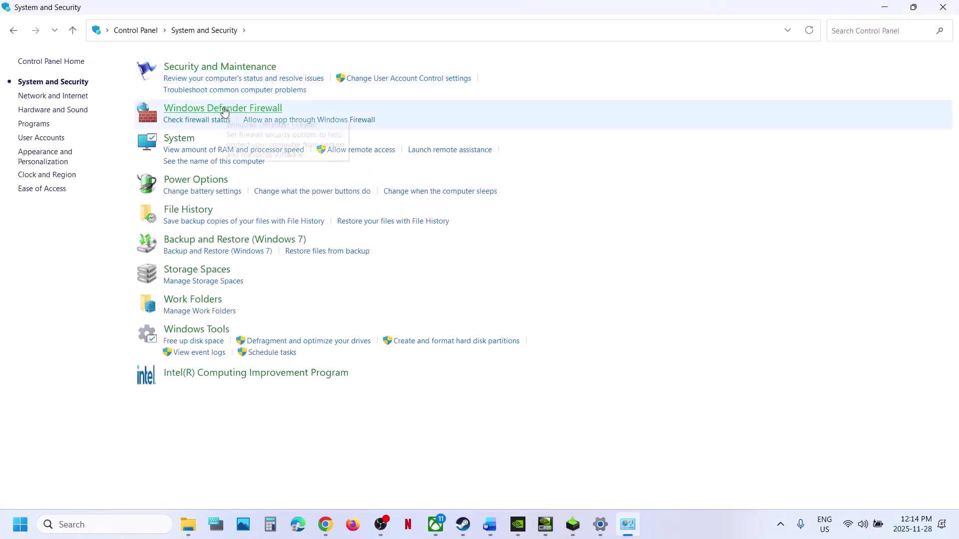
click(238, 109)
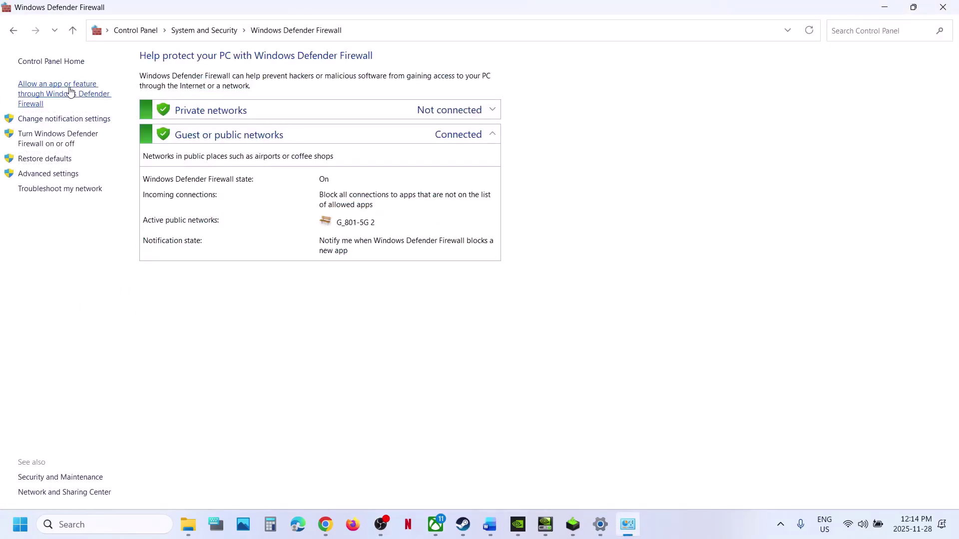
click(622, 97)
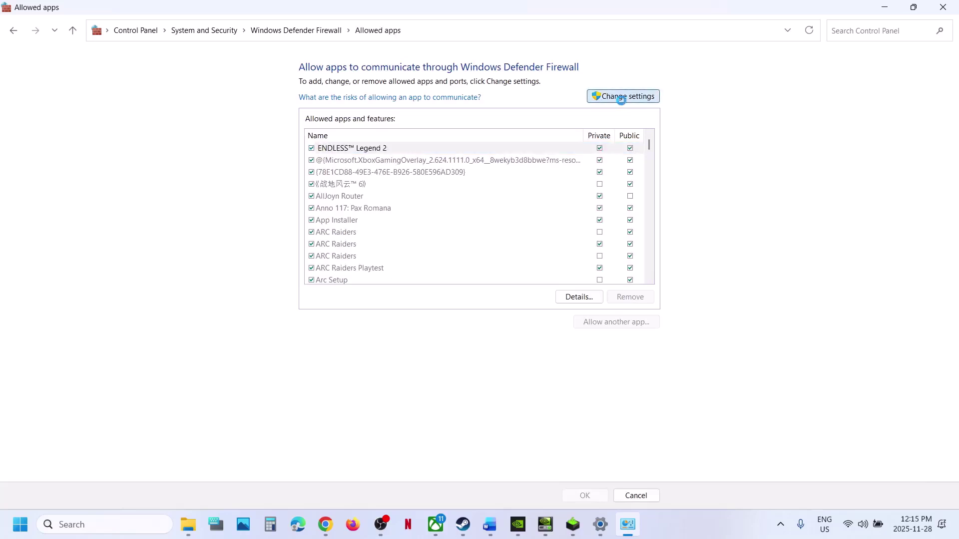
Try to add eurotrucks2 from the Euro Truck Simulator 2 Demo bin\win_x64 folder as another allowed firewall app.
click(634, 322)
click(569, 320)
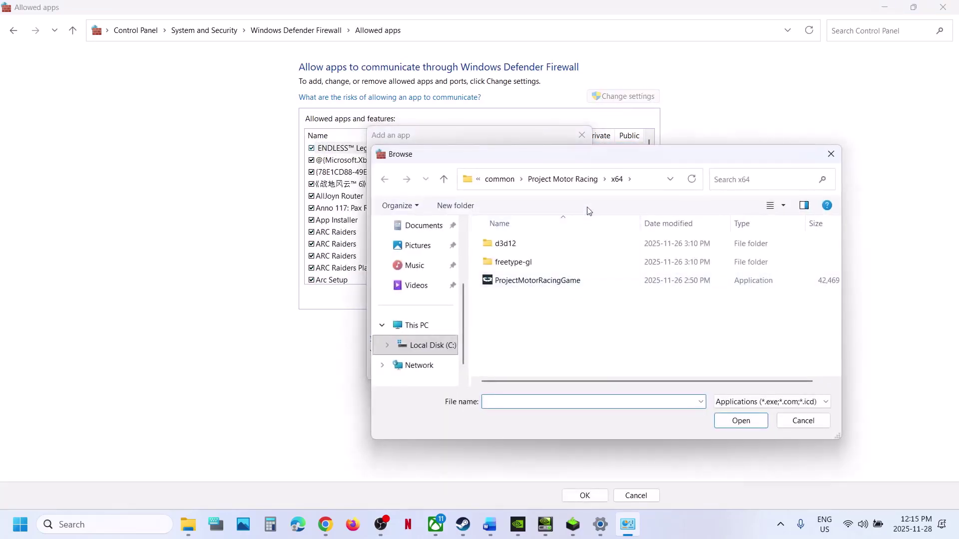
click(501, 180)
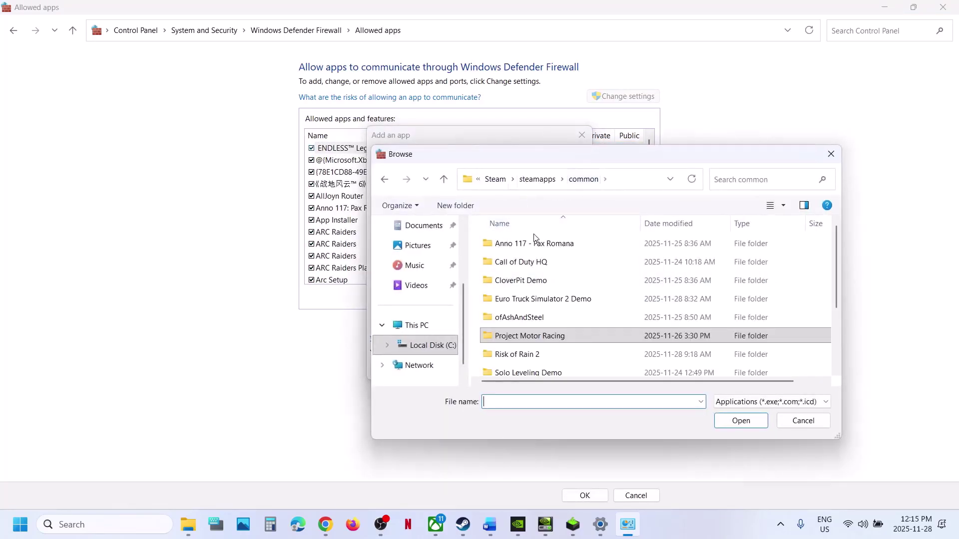
click(522, 304)
double_click(521, 305)
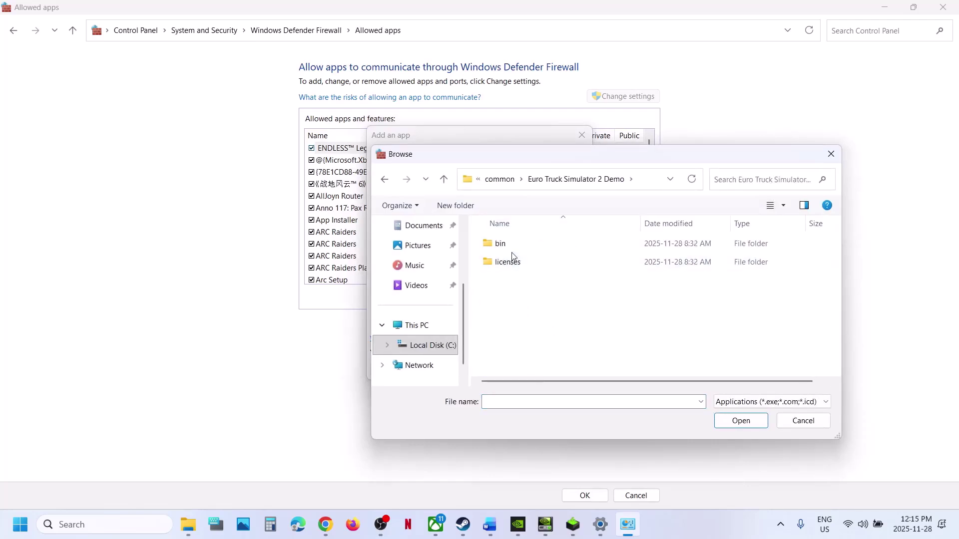
double_click(499, 244)
click(511, 244)
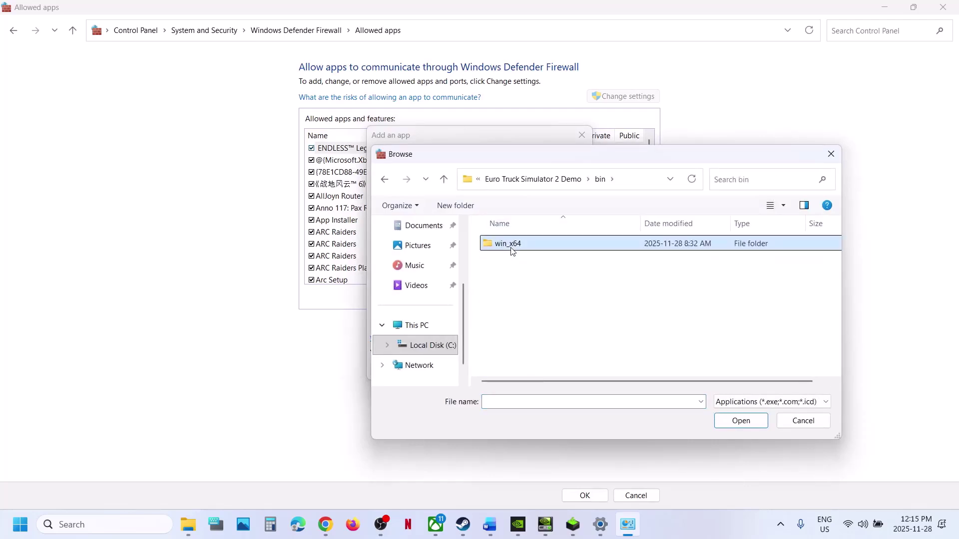
double_click(511, 248)
click(514, 244)
click(740, 420)
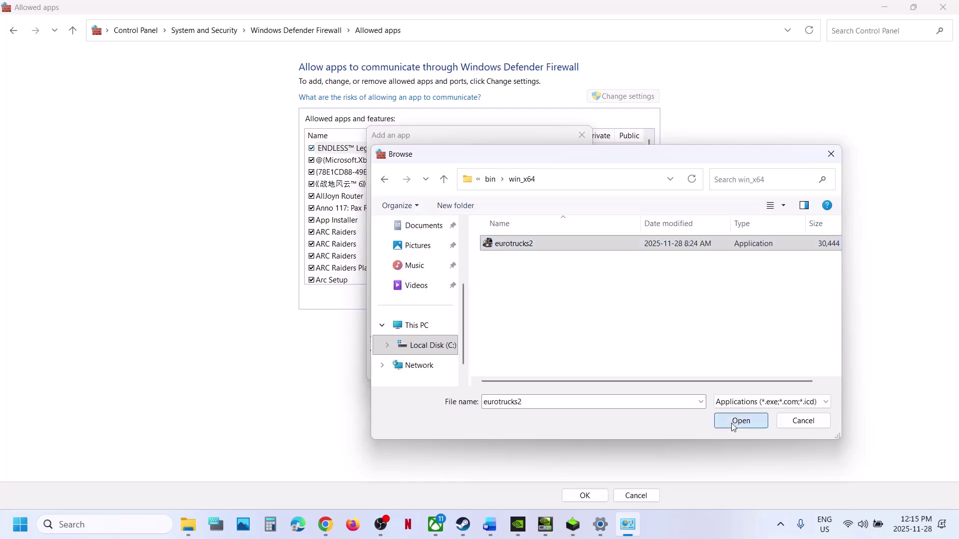
click(515, 371)
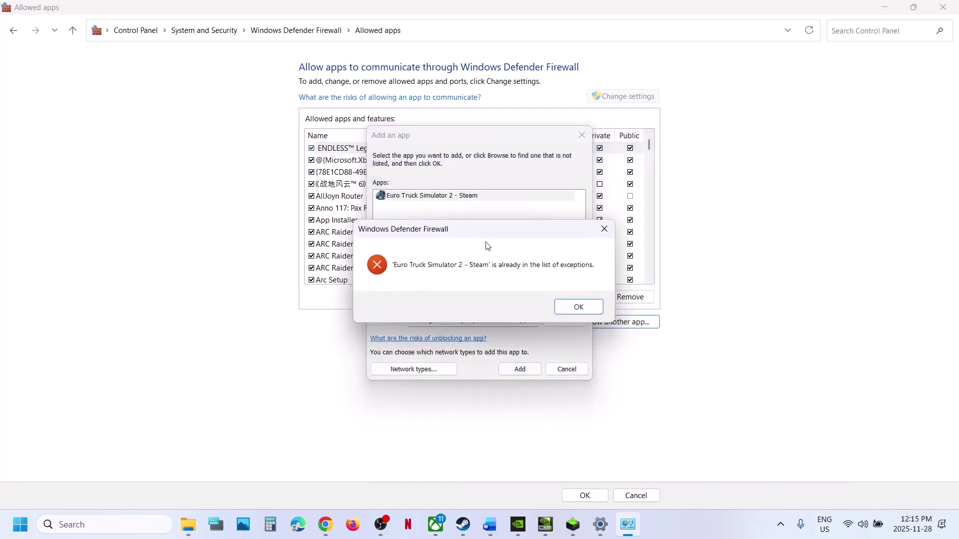
click(590, 307)
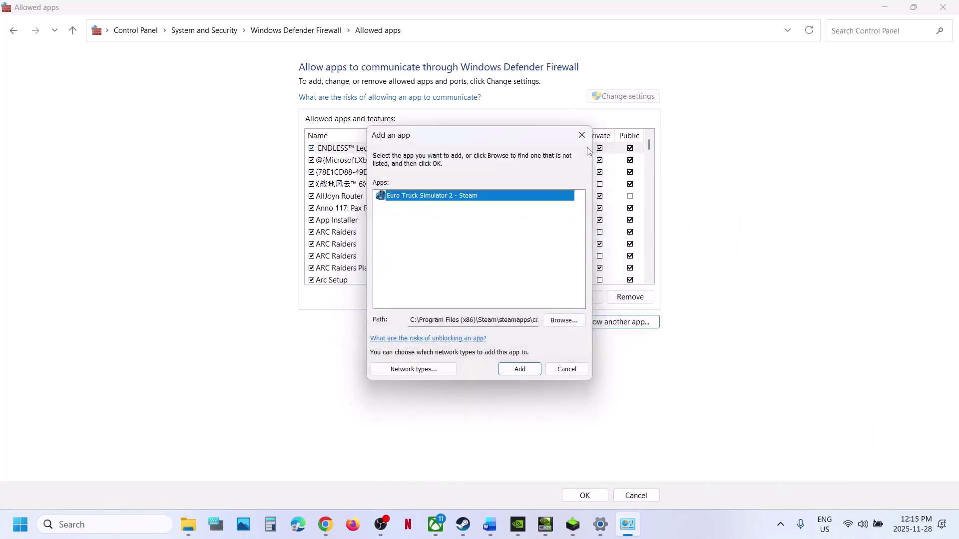
click(582, 136)
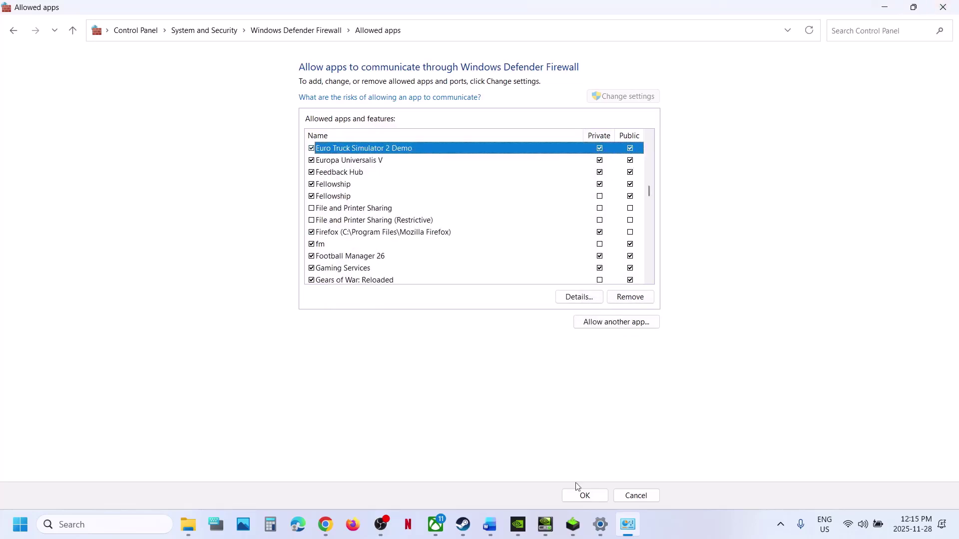
Close Control Panel and Settings, then read Steps 12 and 13 of the Word notes on antivirus programs and clean driver installation.
click(955, 11)
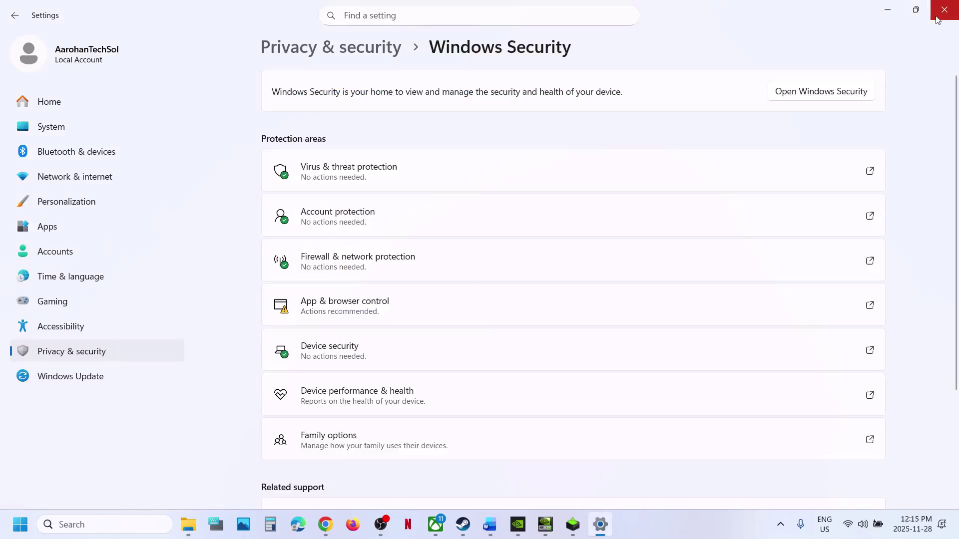
click(936, 17)
scroll(347, 323, down, 1)
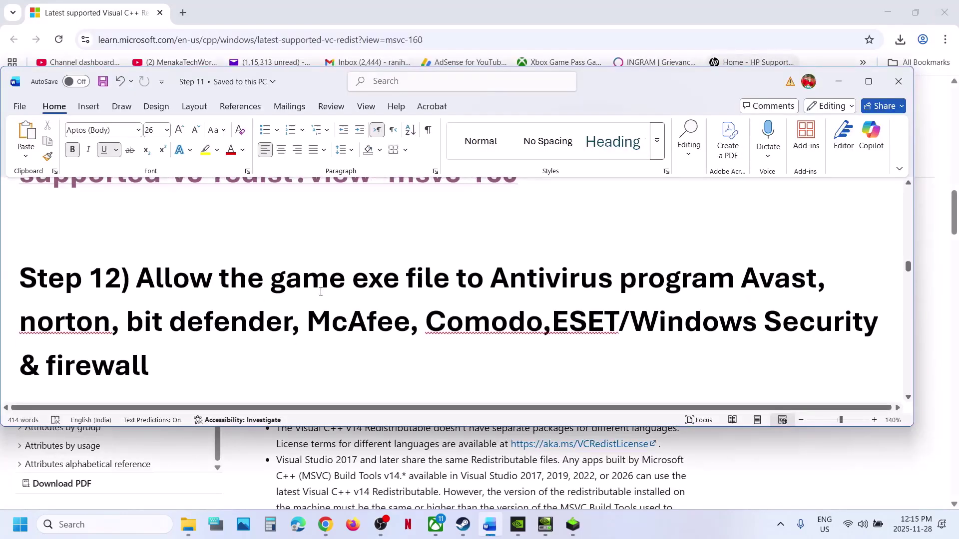
drag(783, 286, 762, 324)
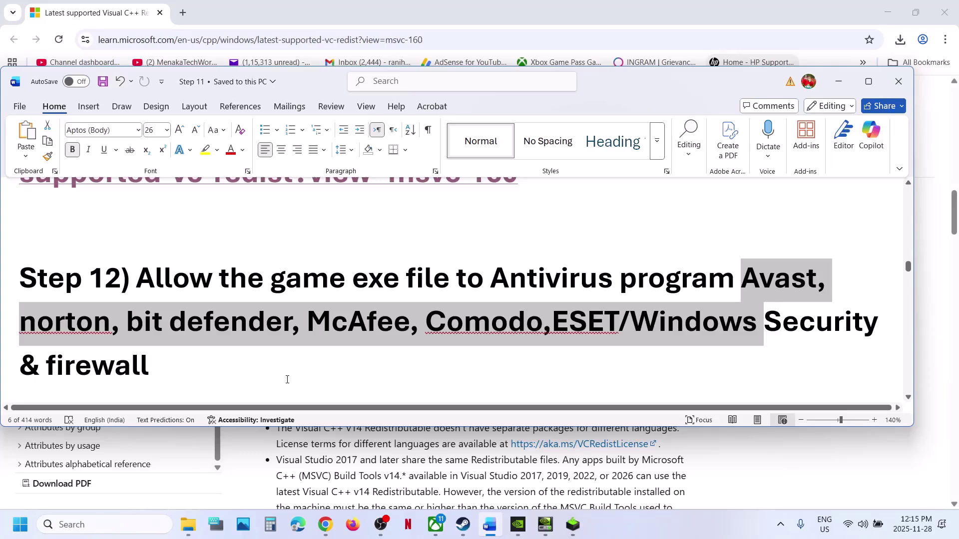
scroll(287, 380, down, 4)
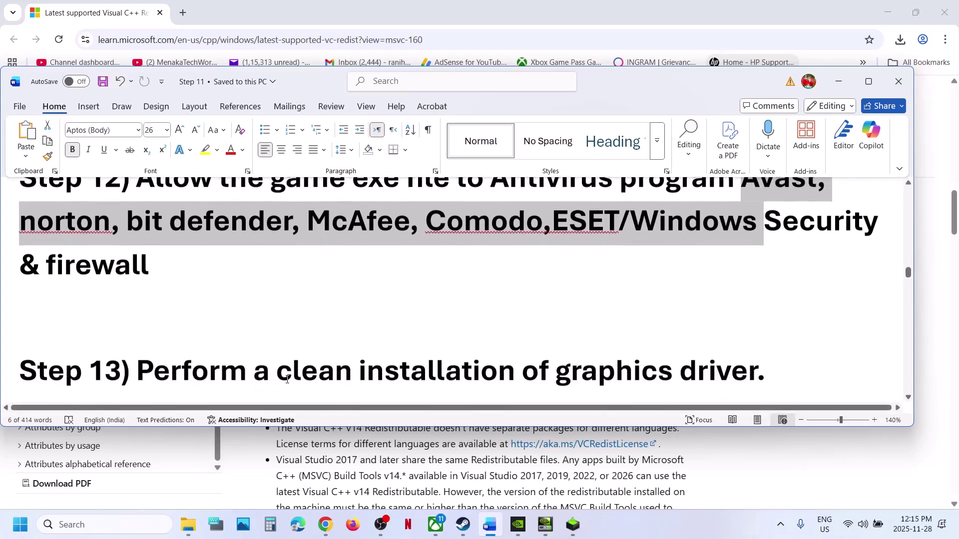
scroll(287, 380, down, 1)
Open the NVIDIA drivers page linked in the notes and find drivers for the GeForce RTX 3050 Laptop GPU on Windows 11.
ctrl+click(397, 300)
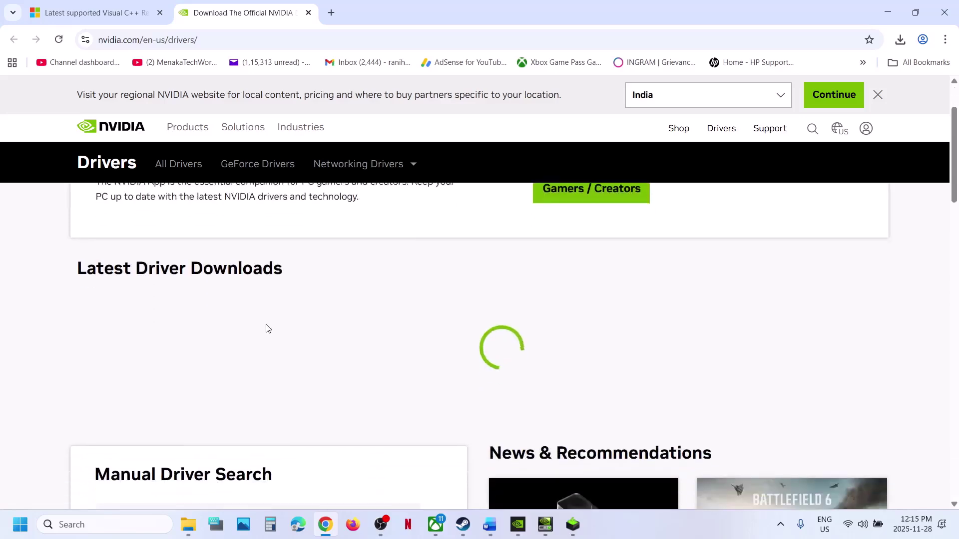
scroll(266, 327, down, 4)
scroll(268, 328, down, 2)
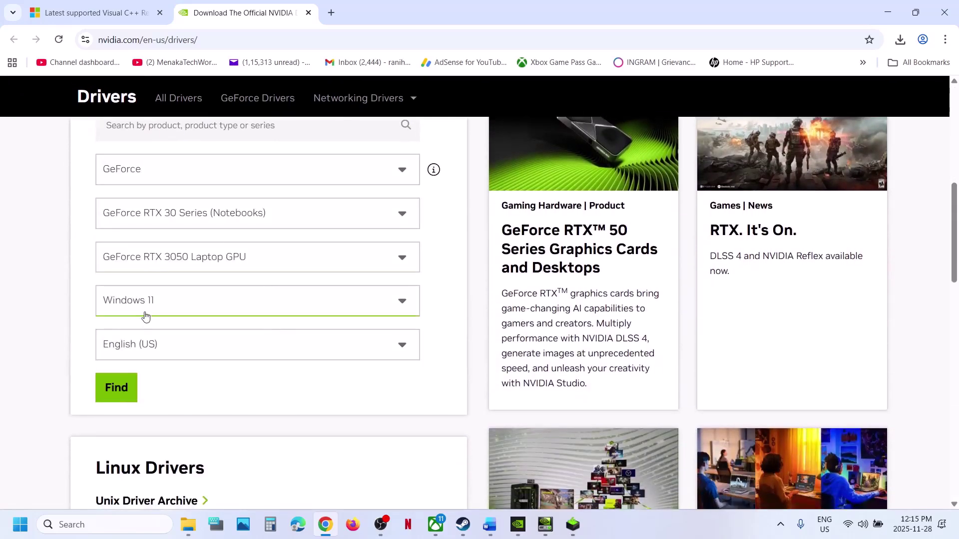
click(119, 384)
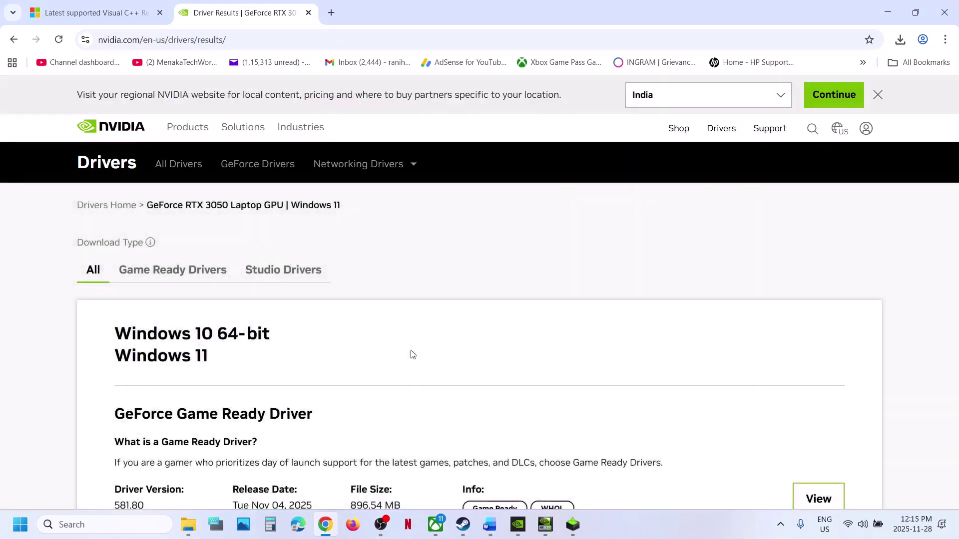
Download GeForce Game Ready Driver 581.80 for Windows 11 and check the browser's recent downloads.
scroll(411, 350, down, 4)
click(838, 215)
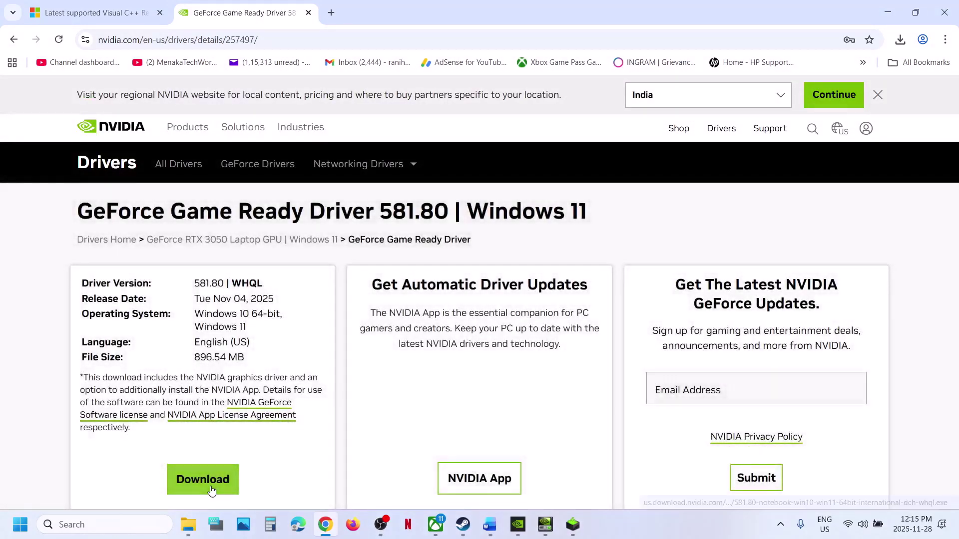
click(206, 480)
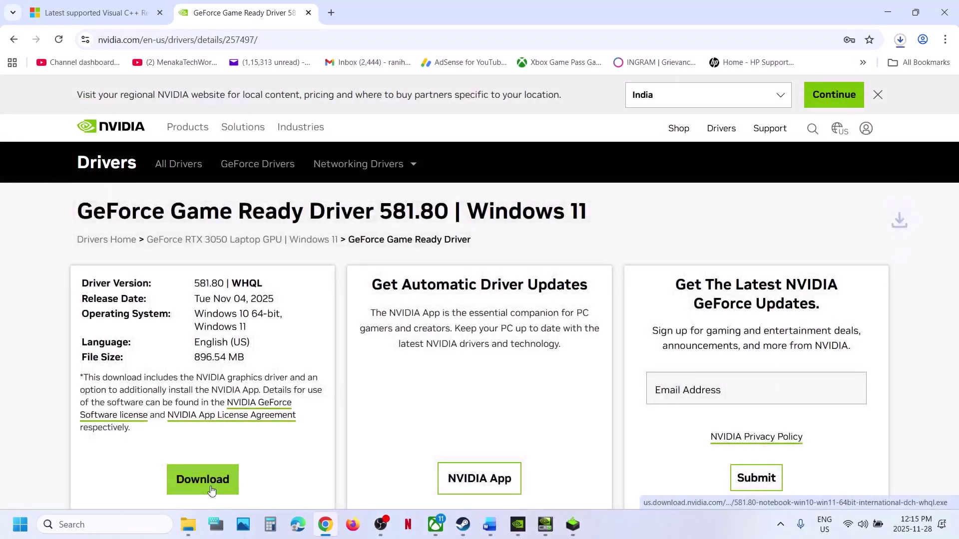
click(900, 40)
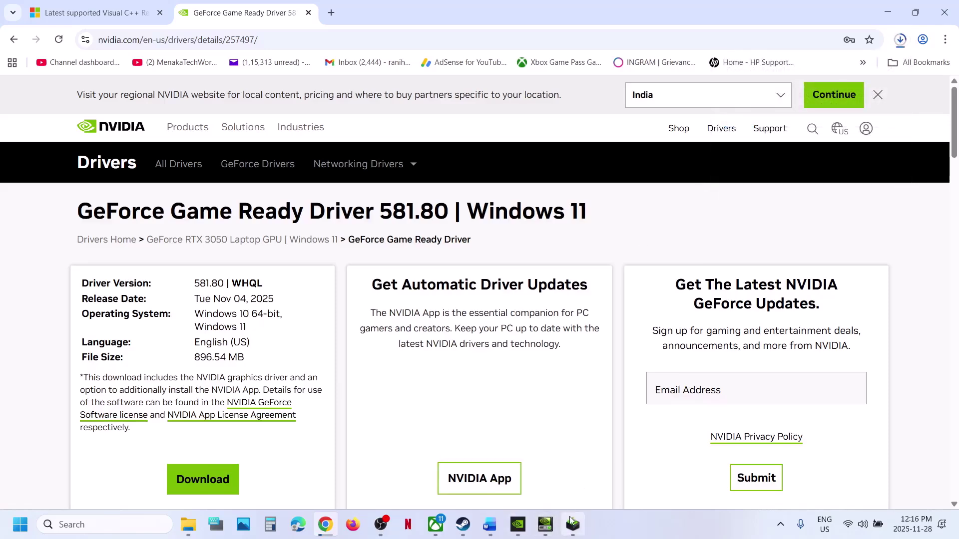
In the NVIDIA installer, accept the license for the driver and NVIDIA App, then choose Custom installation with a clean installation.
mouse_move(572, 525)
click(523, 405)
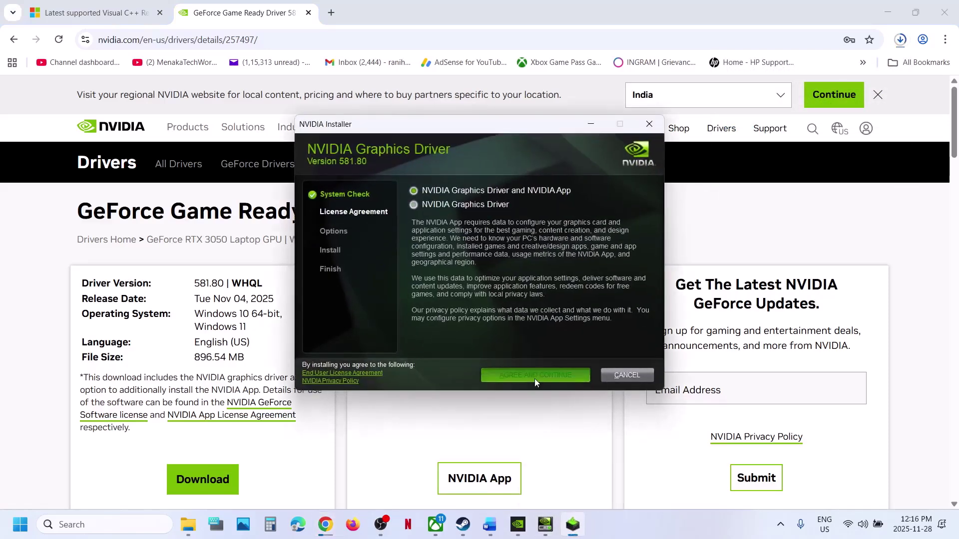
key(Return)
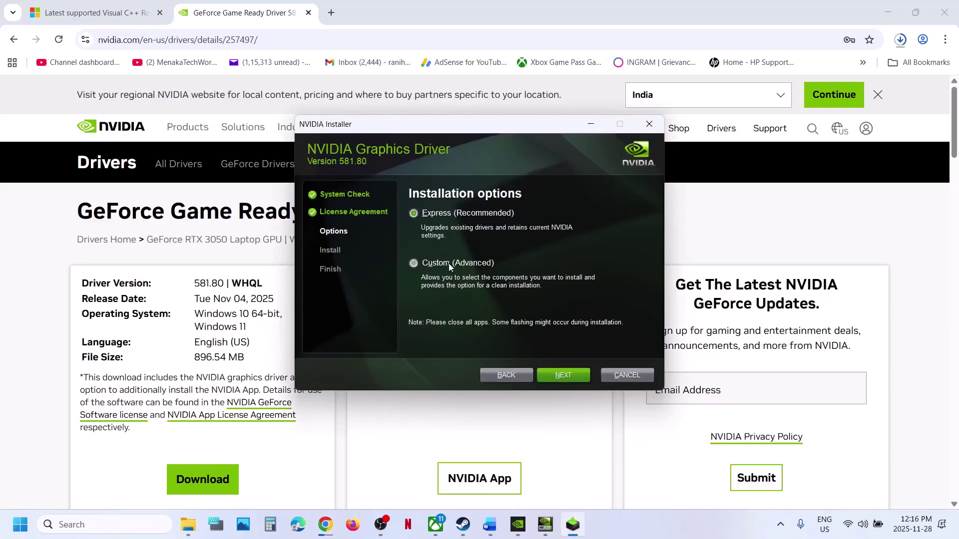
click(448, 263)
click(553, 371)
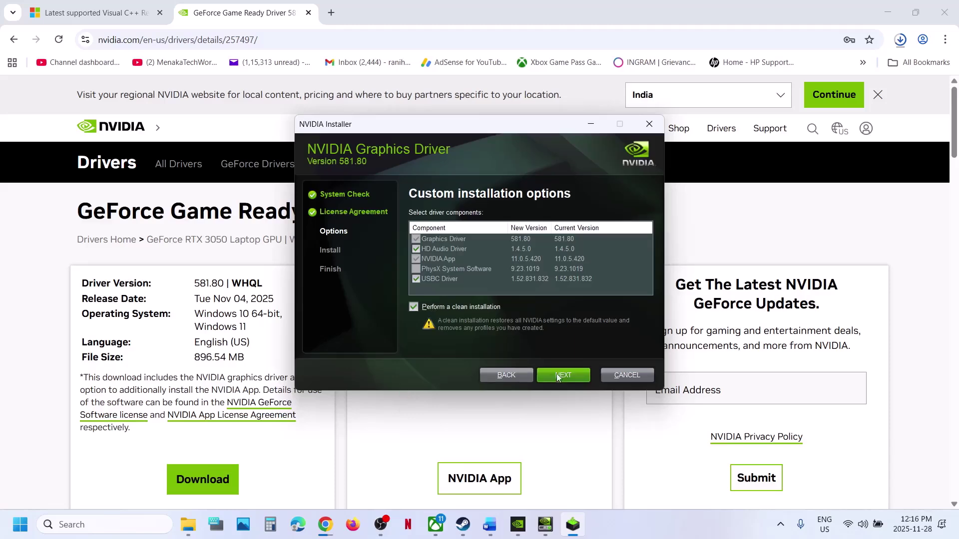
click(388, 446)
click(20, 525)
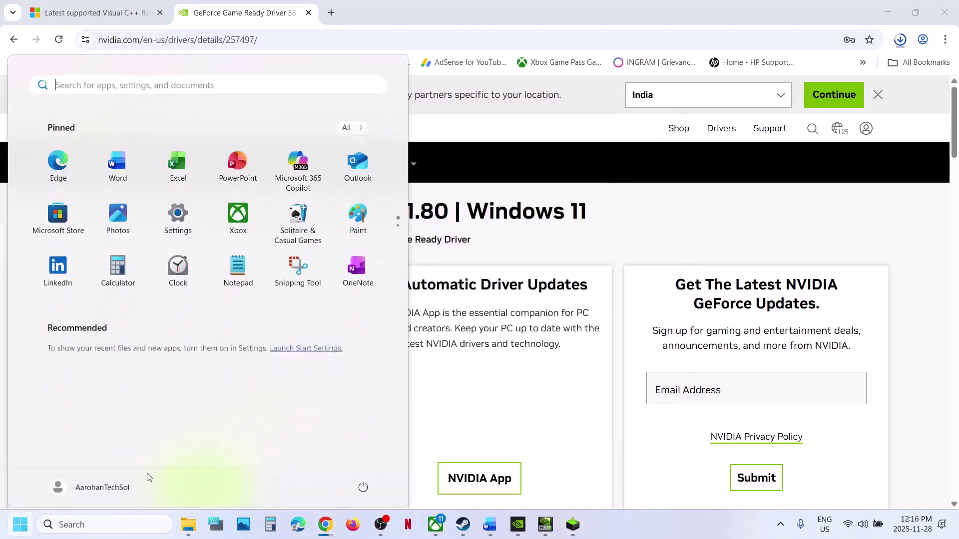
click(363, 481)
click(507, 386)
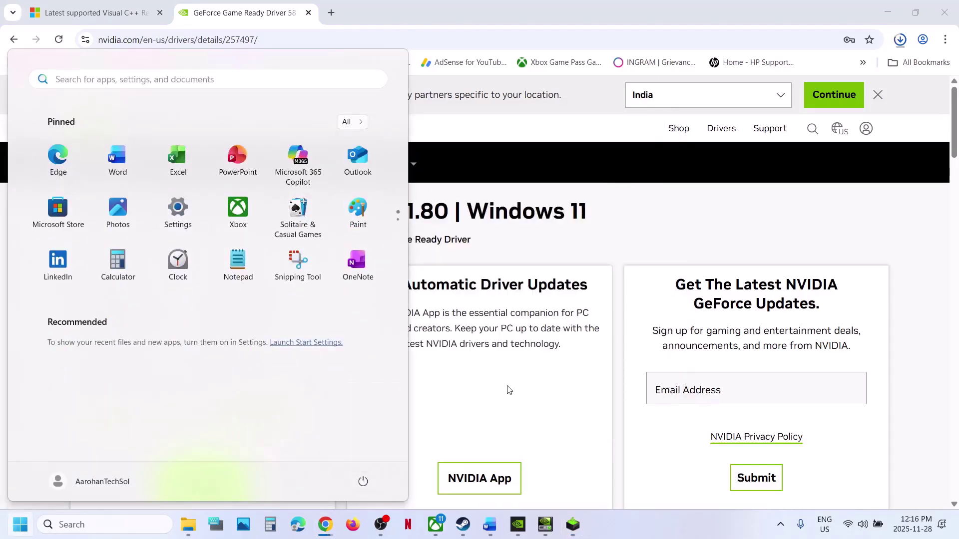
Open the AMD support link from the Word notes and find drivers for Graphics, Radeon RX, Radeon RX 9000 Series, AMD Radeon RX 9070 XT.
click(499, 527)
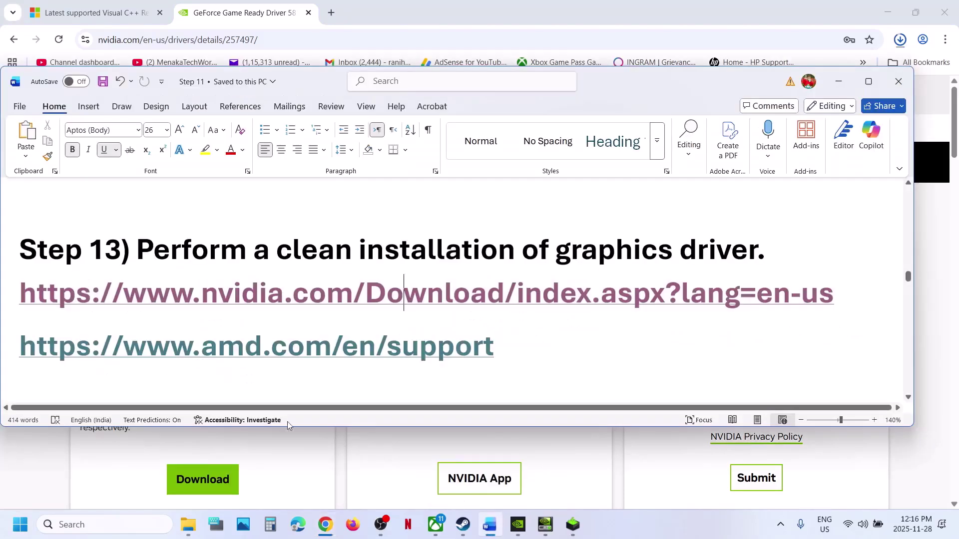
ctrl+click(238, 356)
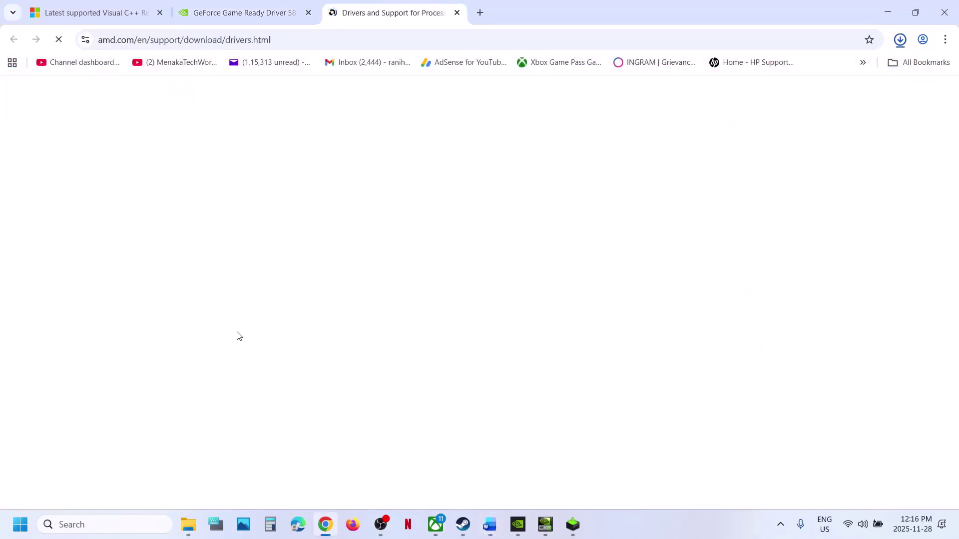
scroll(237, 337, down, 7)
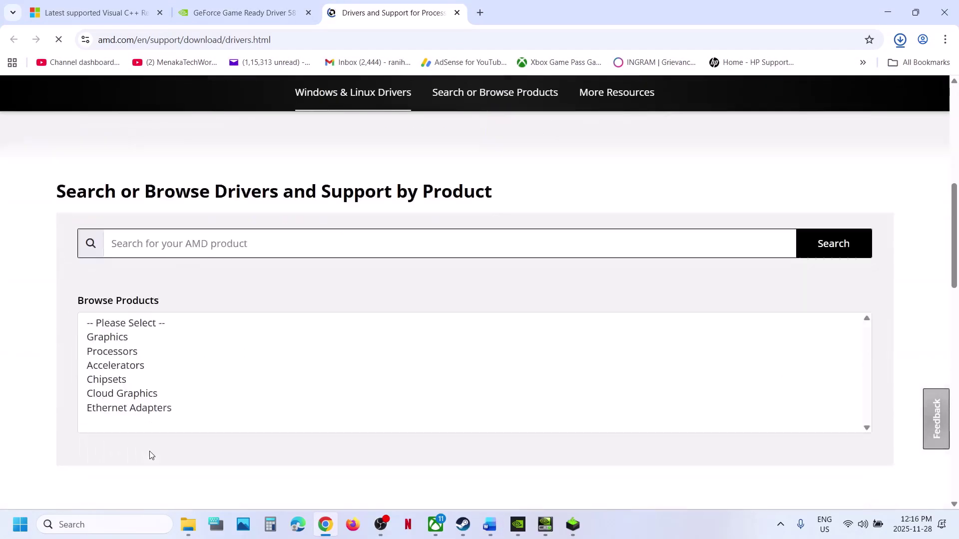
click(118, 322)
click(118, 306)
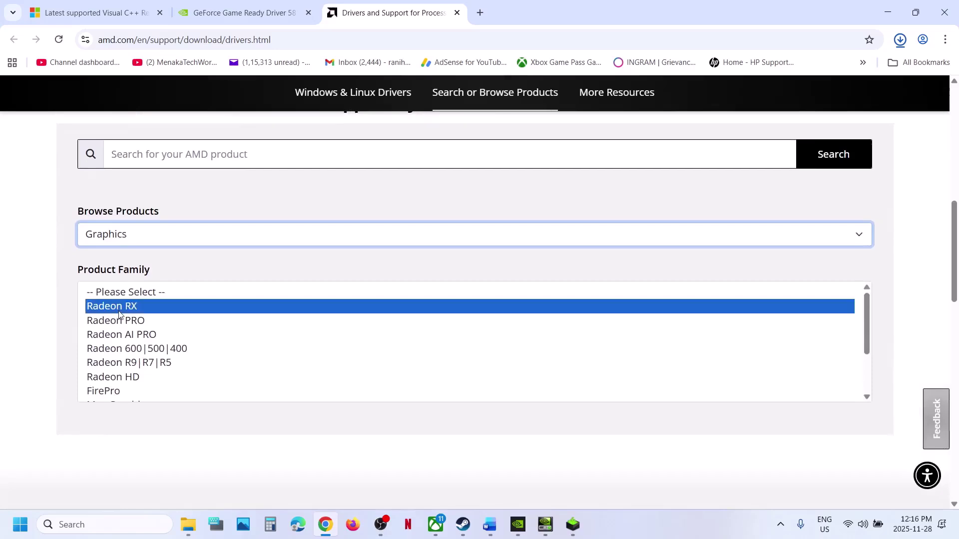
click(119, 301)
scroll(171, 227, down, 2)
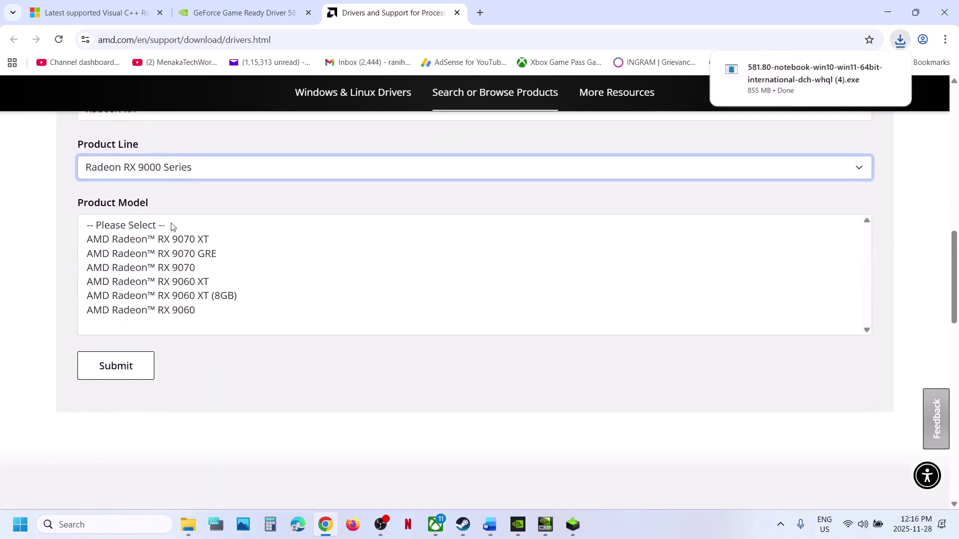
click(155, 245)
click(120, 278)
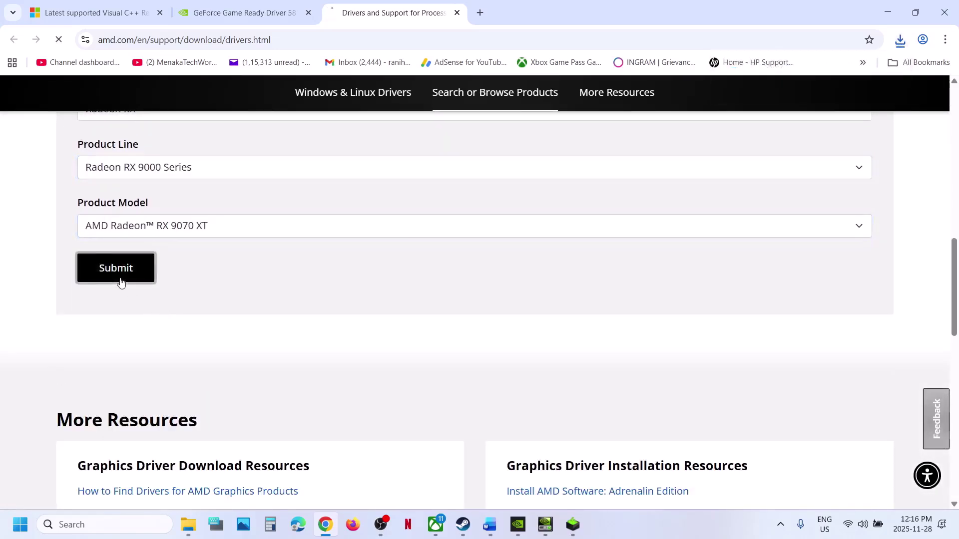
Expand the Windows 11 - 64-Bit Edition drivers and examine the AMD Software: Adrenalin Edition 25.11.1 entry.
click(124, 343)
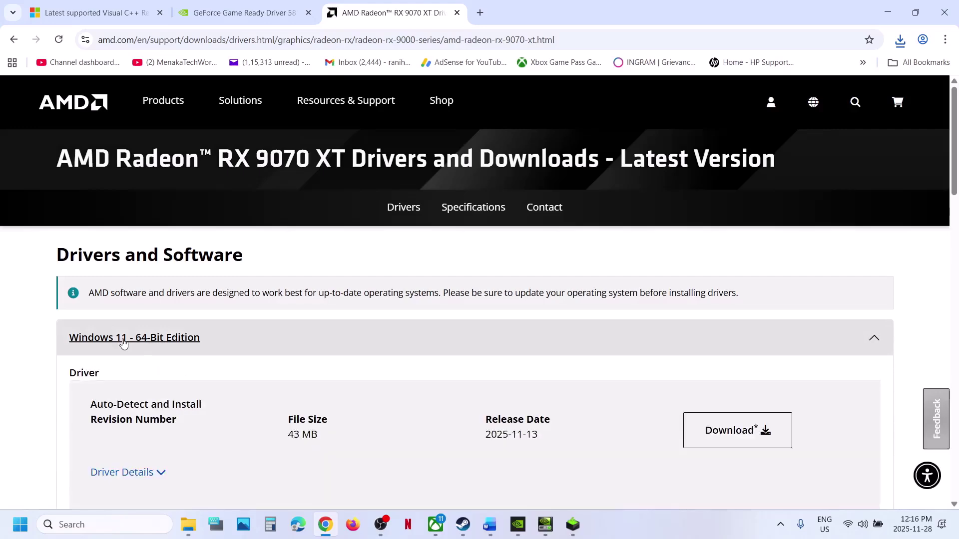
scroll(123, 342, down, 3)
drag(116, 403, 231, 399)
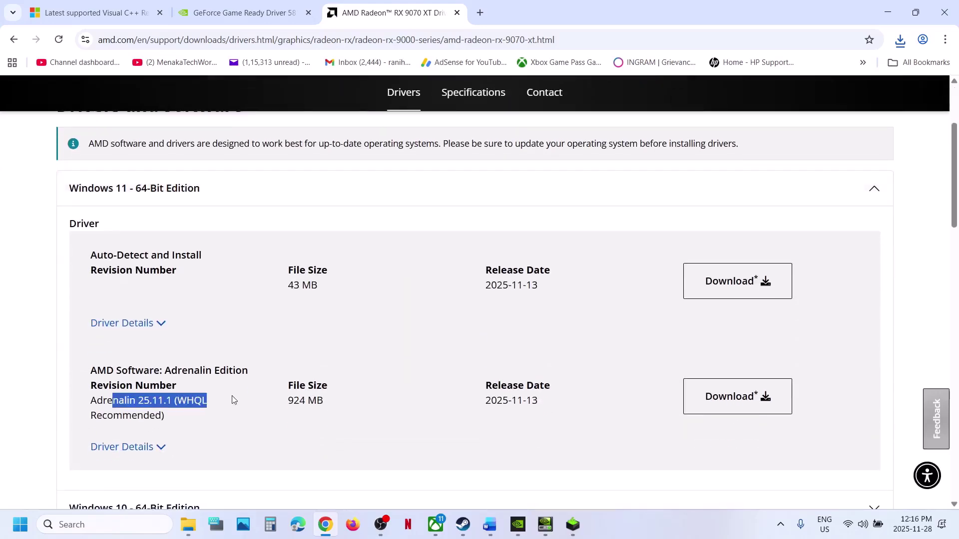
Read Step 14 of the Word notes, copy the word "graphics" and use it to search for and open Windows Graphics settings.
click(490, 524)
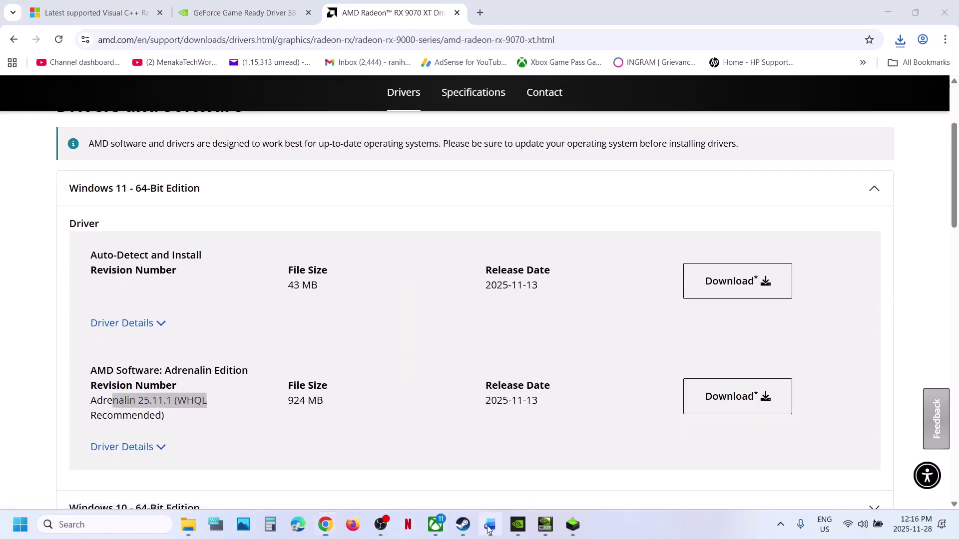
scroll(325, 314, down, 2)
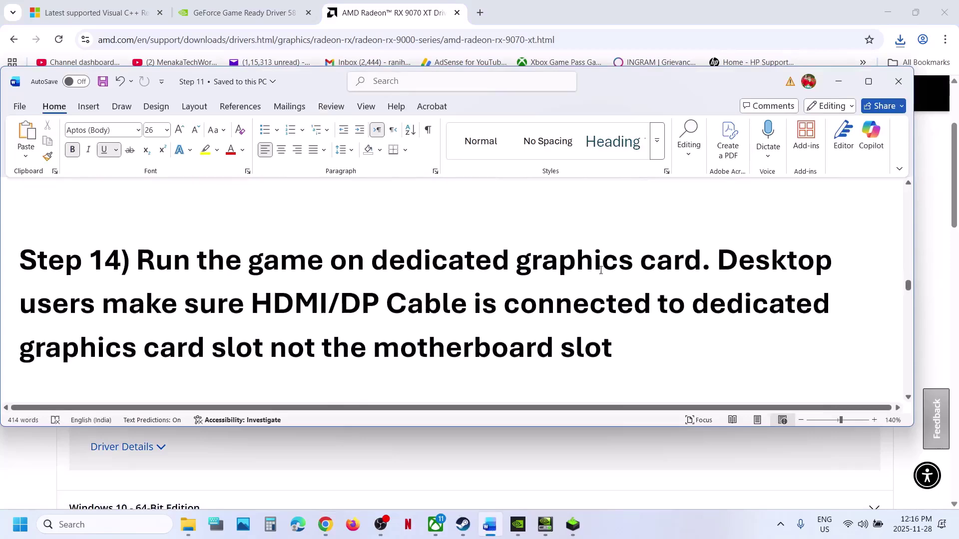
double_click(595, 268)
key(ctrl+c)
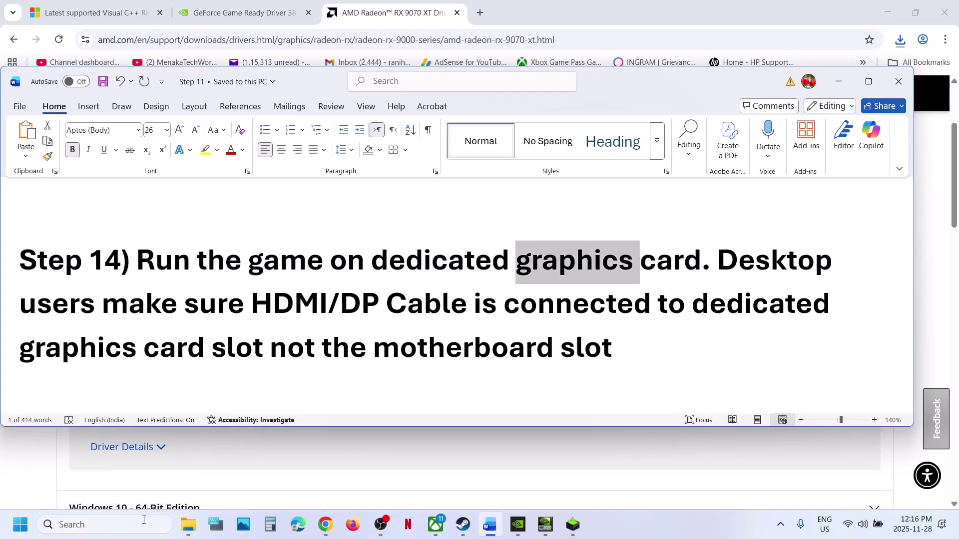
click(143, 523)
key(ctrl+v)
click(142, 153)
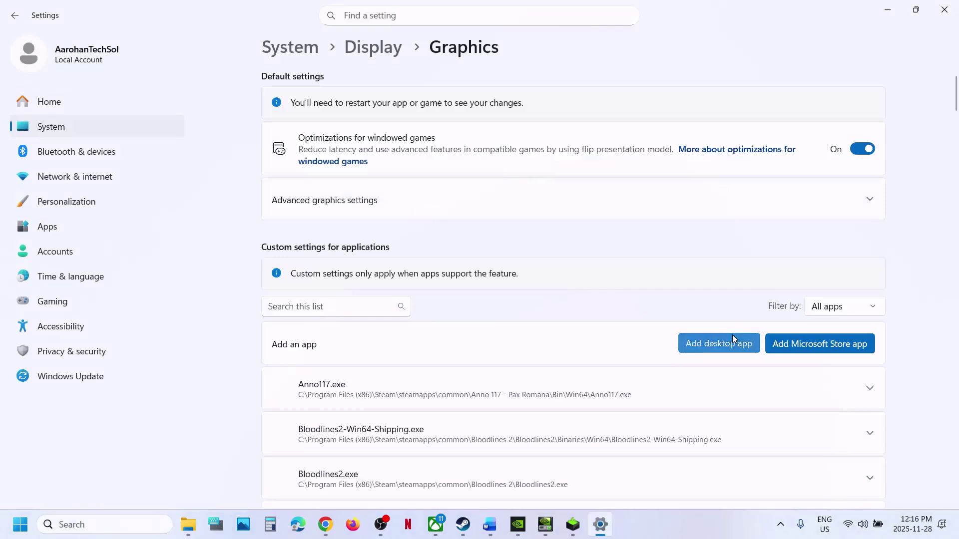
Add the desktop app eurotrucks2 from Steam's common\Euro Truck Simulator 2 Demo\bin\win_x64 folder to the custom graphics settings.
click(733, 336)
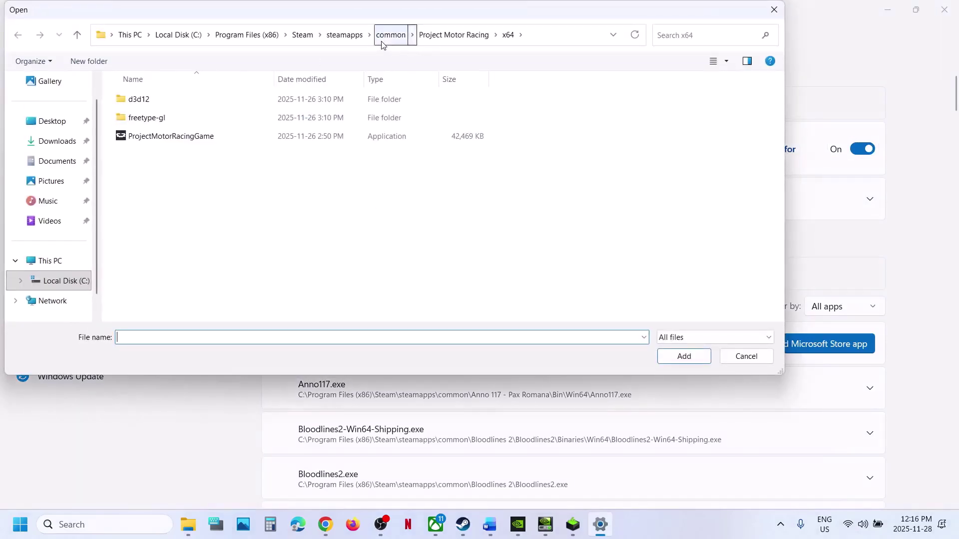
click(390, 35)
click(166, 156)
double_click(167, 156)
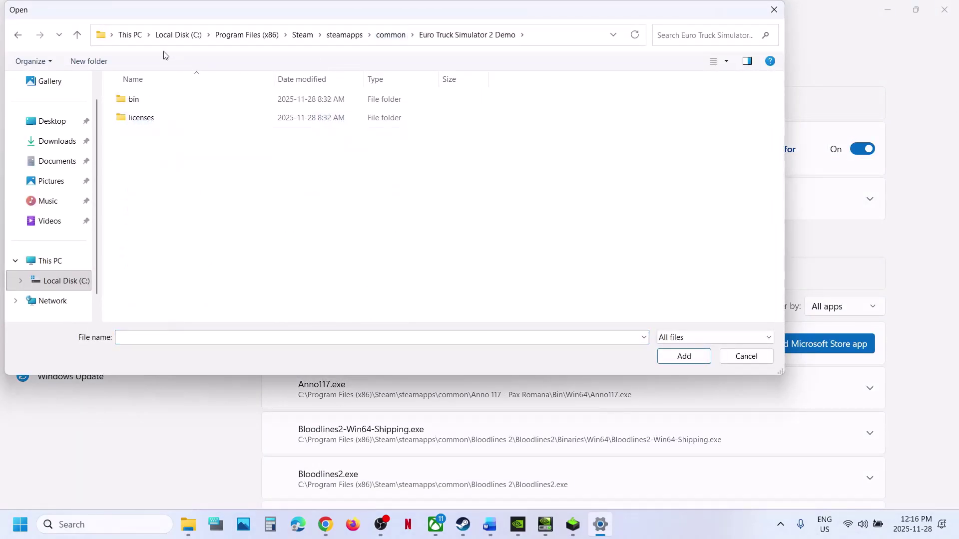
double_click(138, 99)
double_click(142, 99)
click(143, 101)
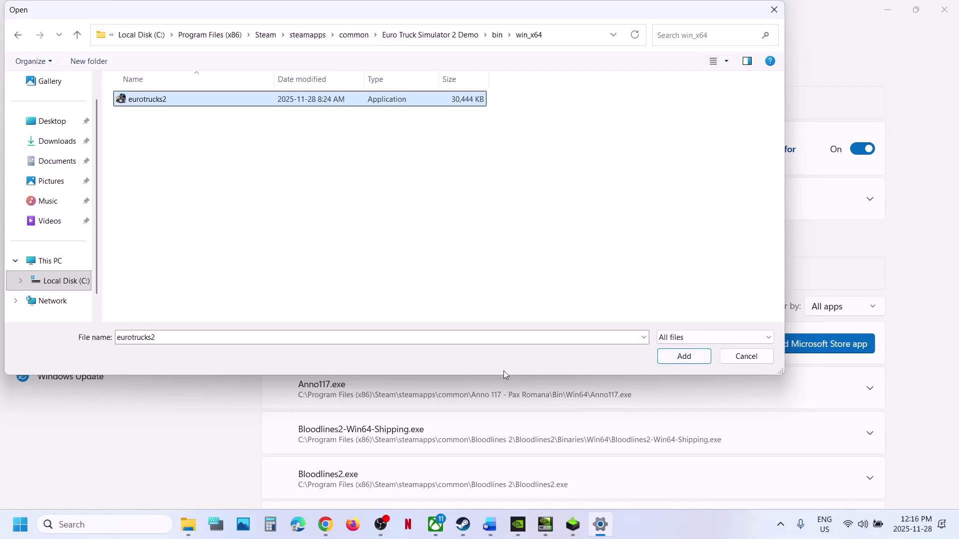
click(683, 357)
Set Euro Truck Simulator 2's GPU preference to High Performance (NVIDIA GeForce RTX 3050 Laptop GPU) and close Settings.
scroll(441, 425, down, 8)
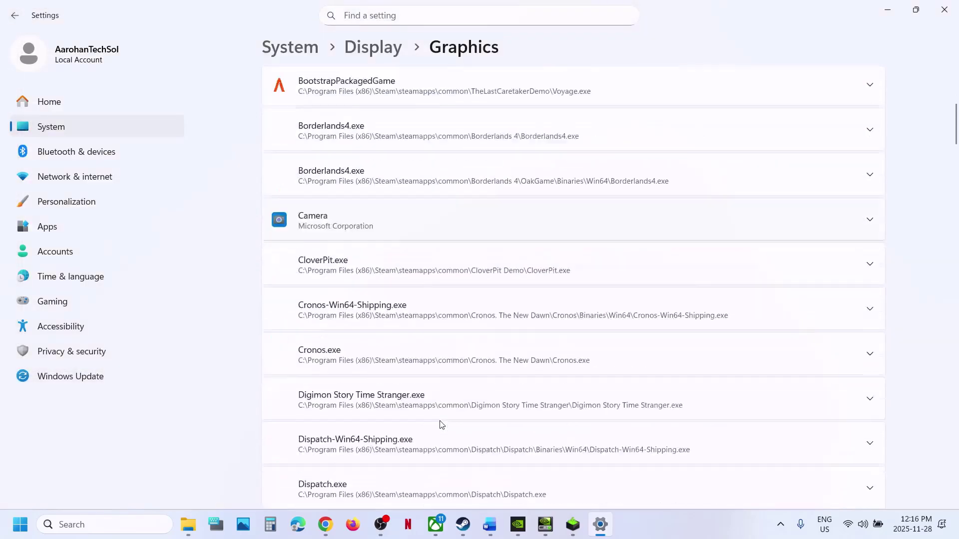
scroll(441, 424, down, 8)
click(337, 304)
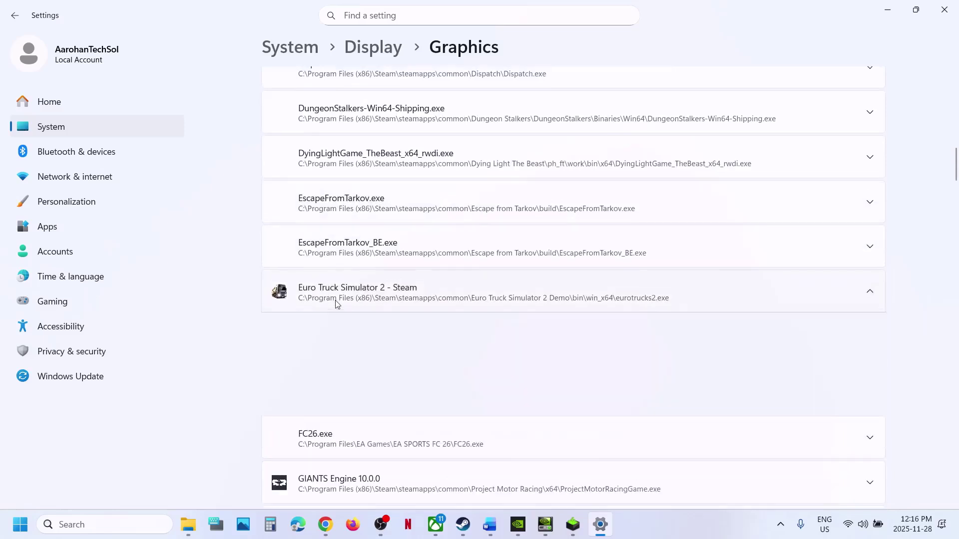
click(773, 331)
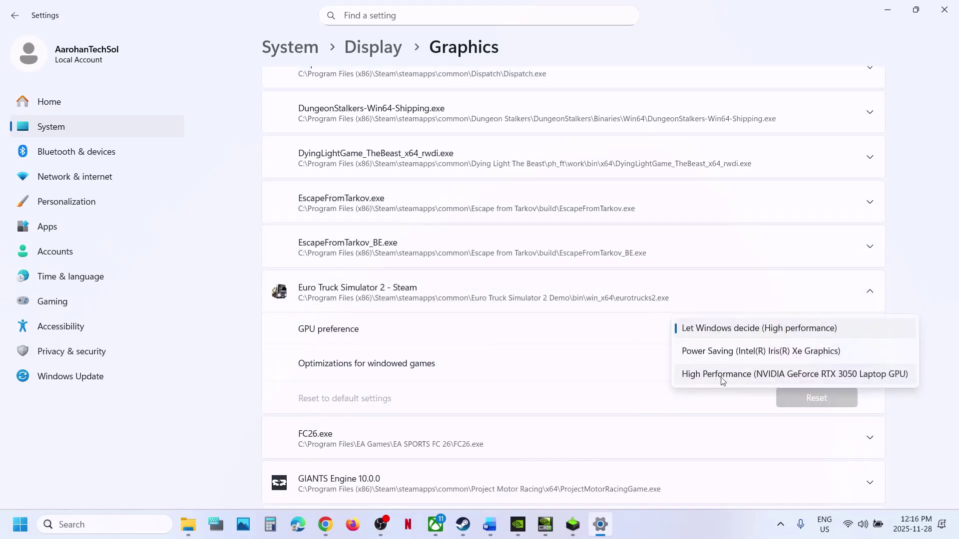
click(791, 374)
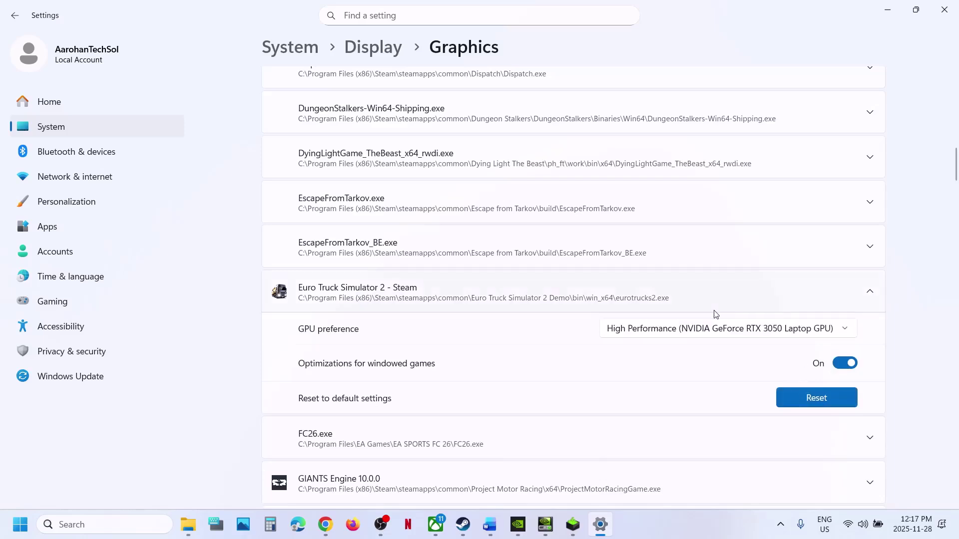
click(942, 15)
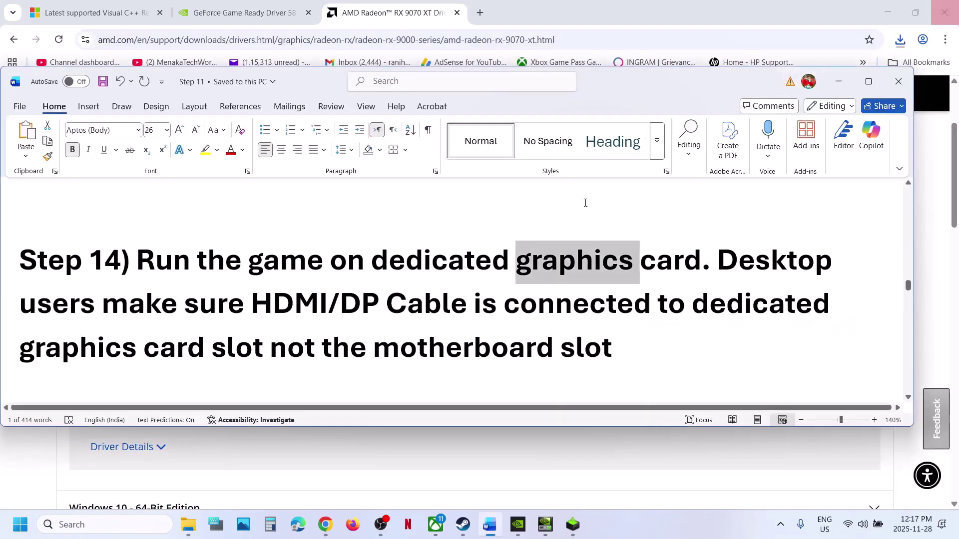
Highlight the desktop cable advice in Step 14 of the Word notes, continue to Step 15 and maximize the document.
drag(722, 260, 616, 350)
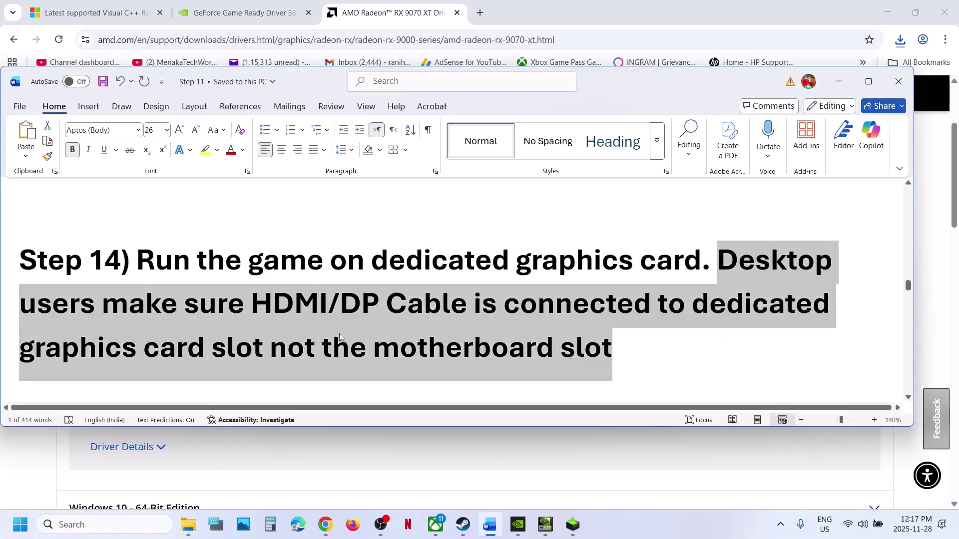
scroll(277, 331, down, 3)
scroll(276, 330, down, 1)
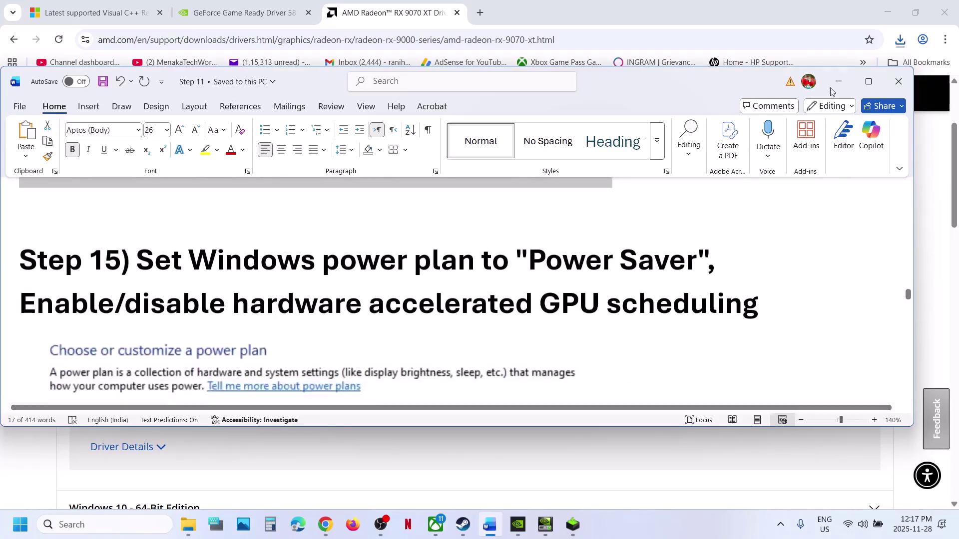
click(873, 89)
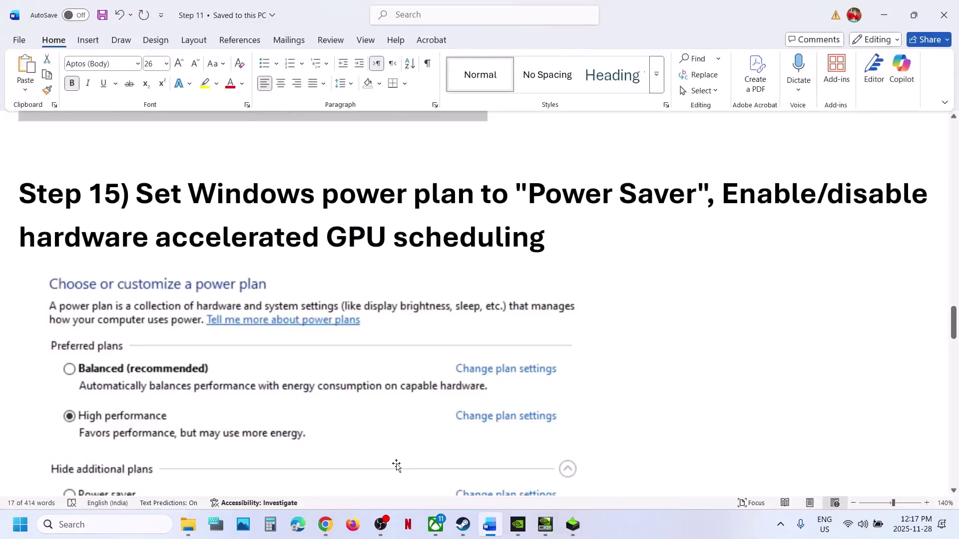
Check the available power plans in Control Panel's Power Options under Hardware and Sound, and close the window.
click(122, 523)
text(control)
key(Return)
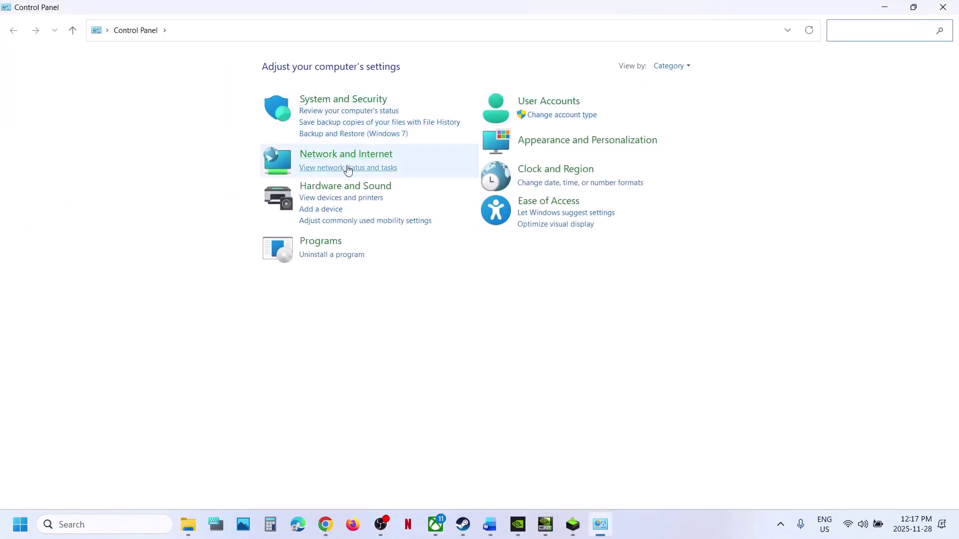
click(341, 188)
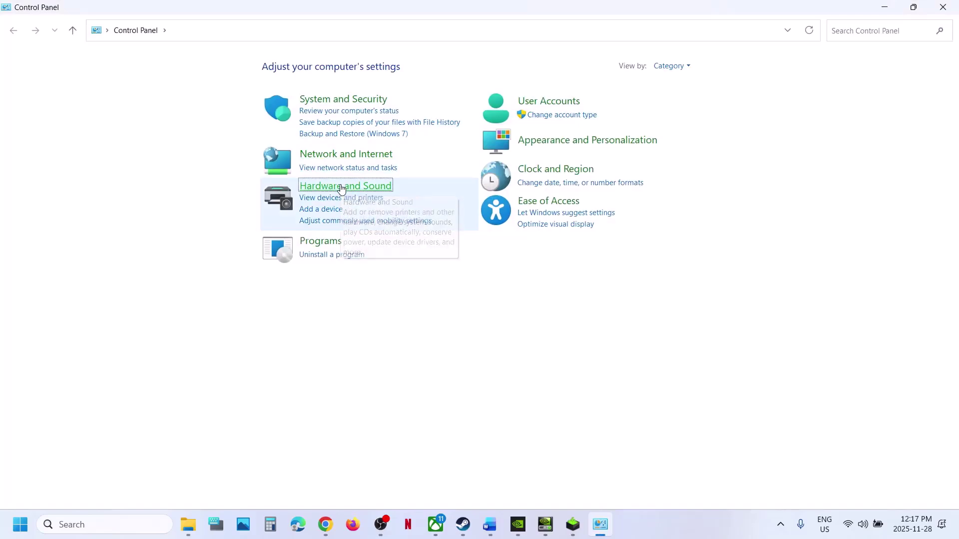
click(196, 168)
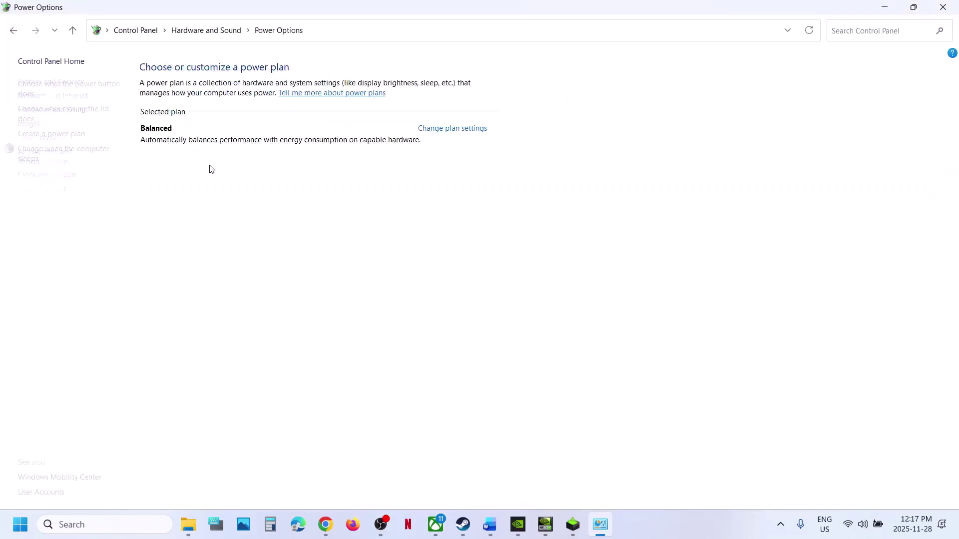
click(942, 9)
Read the power plan example in Step 15 of the notes and highlight the hardware accelerated GPU scheduling instruction.
scroll(271, 394, down, 3)
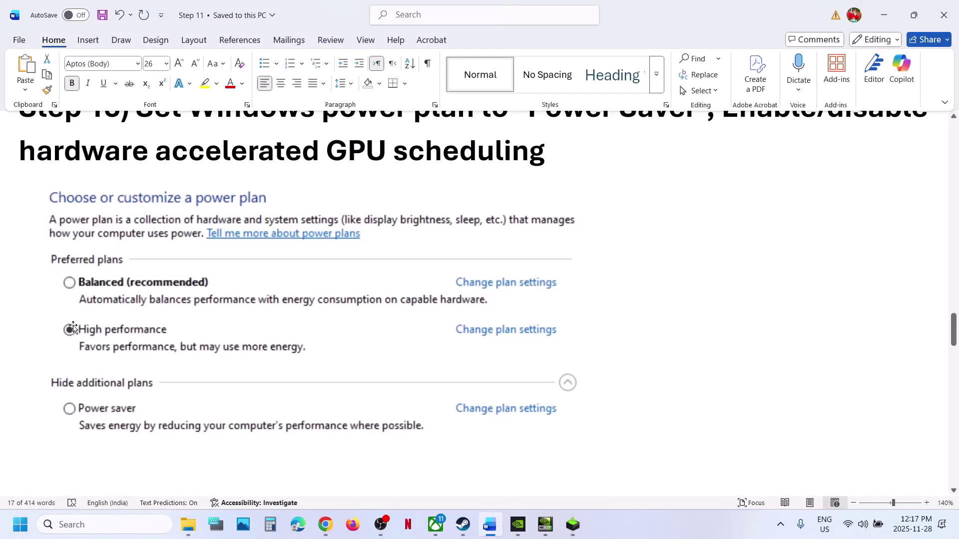
scroll(179, 400, up, 2)
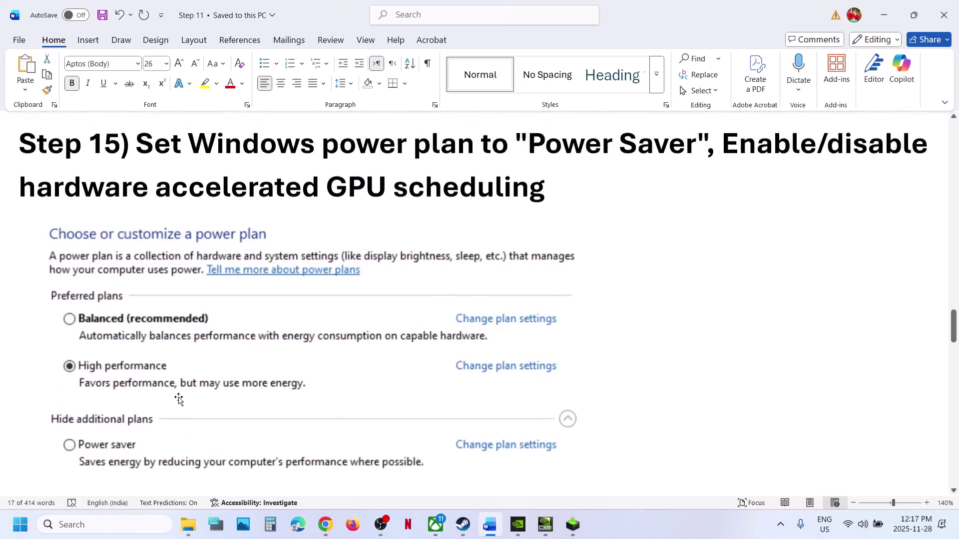
drag(732, 160, 547, 196)
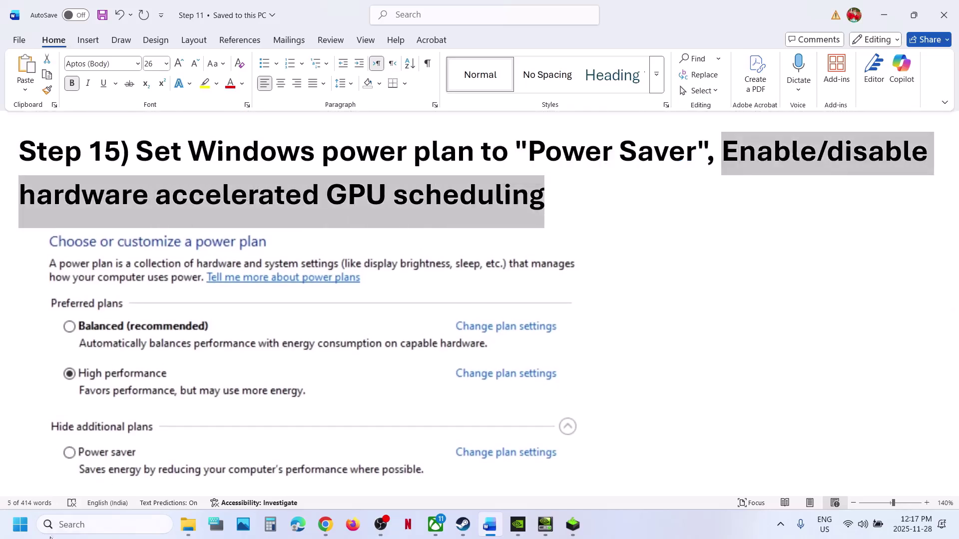
Open Windows Graphics settings and turn on Hardware-accelerated GPU scheduling in the advanced graphics settings.
click(81, 523)
text(graphics settings)
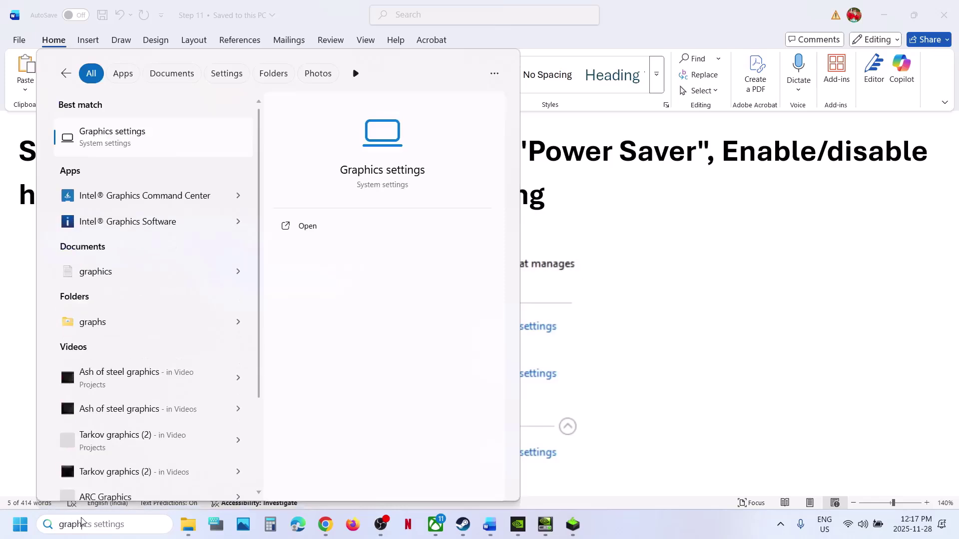
key(Return)
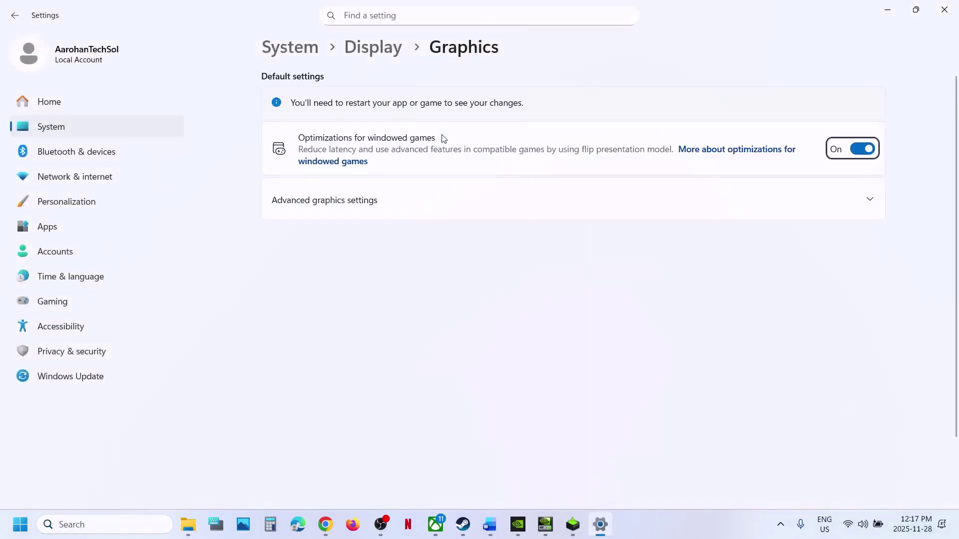
click(313, 209)
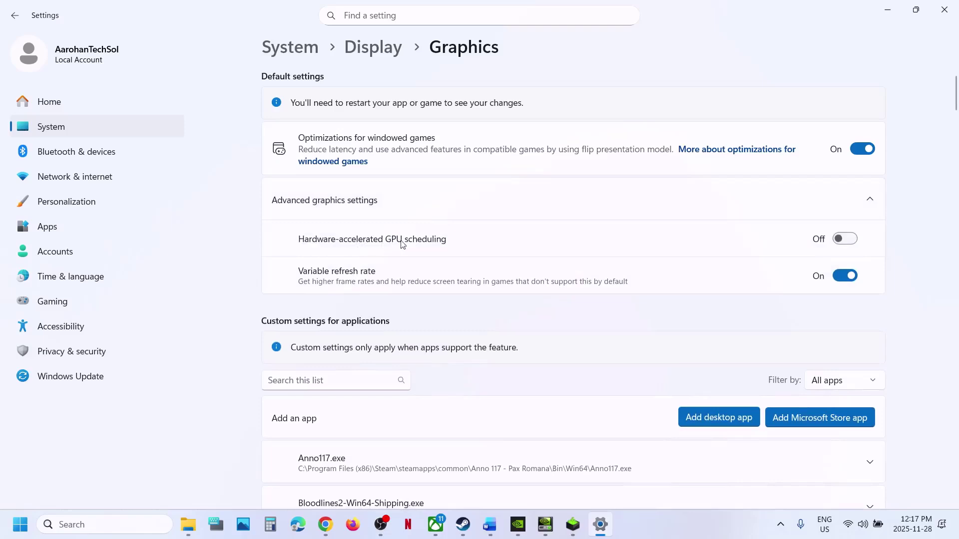
click(842, 241)
Glance at the game's page in Steam, toggle Hardware-accelerated GPU scheduling in Windows Graphics settings, and close Settings.
click(471, 534)
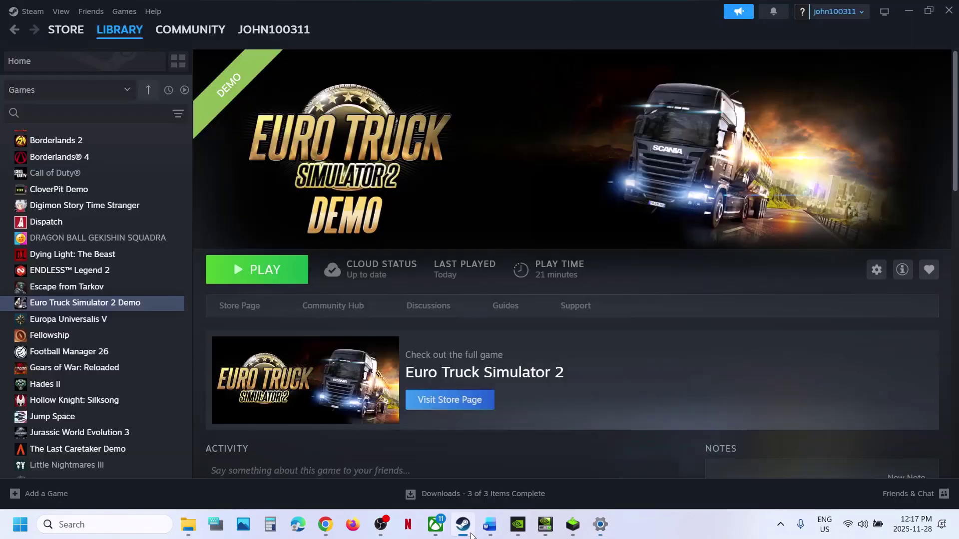
click(472, 534)
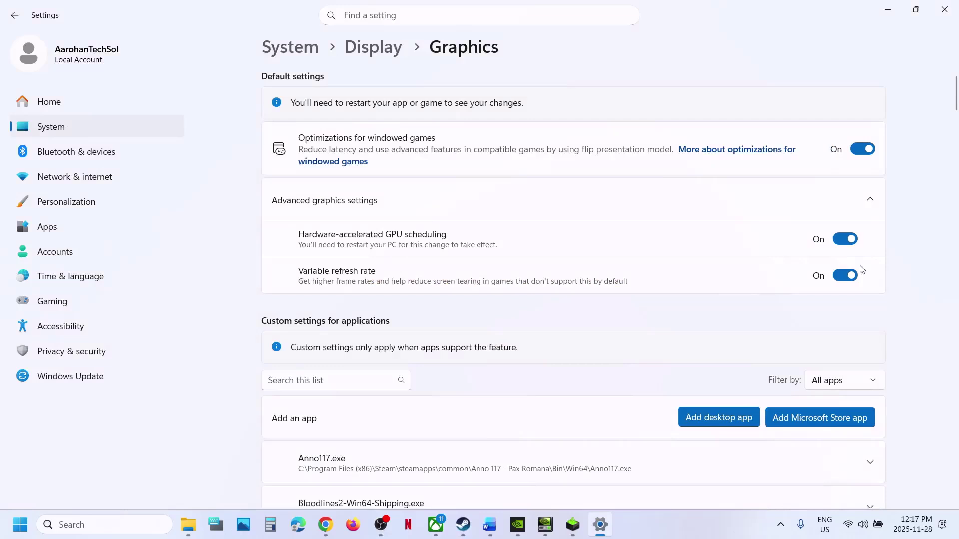
click(843, 240)
click(944, 10)
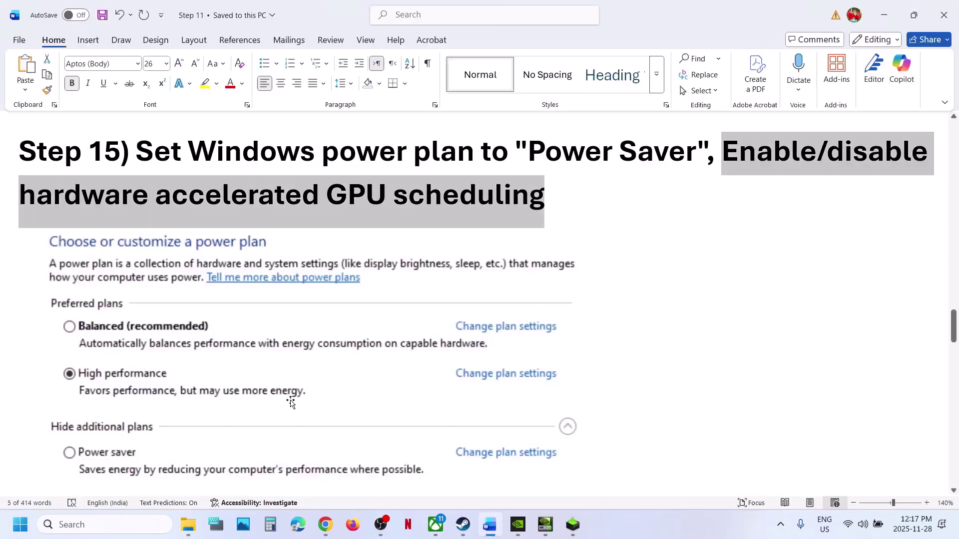
Continue to Step 16 in the Word notes and highlight the words "onboard graphics".
scroll(291, 402, down, 5)
scroll(295, 400, up, 1)
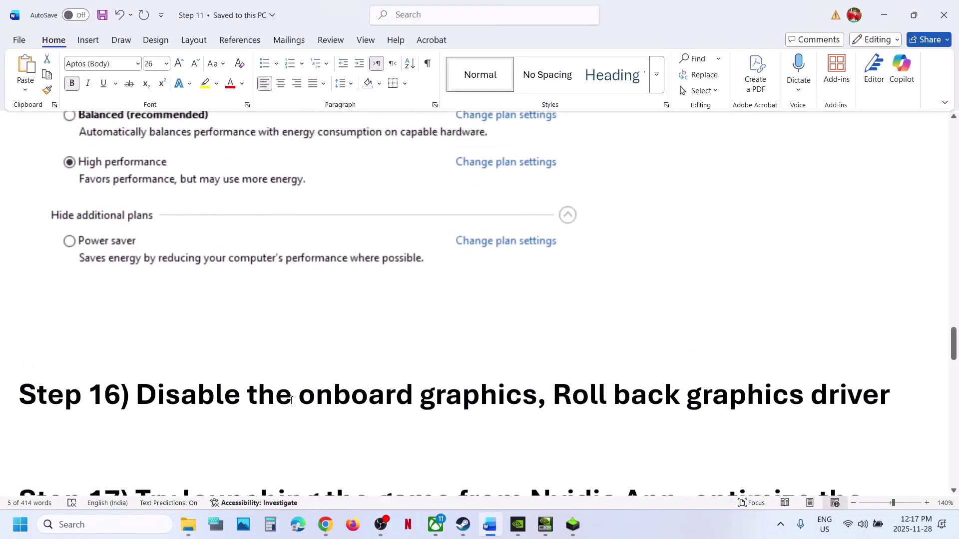
drag(313, 391, 535, 399)
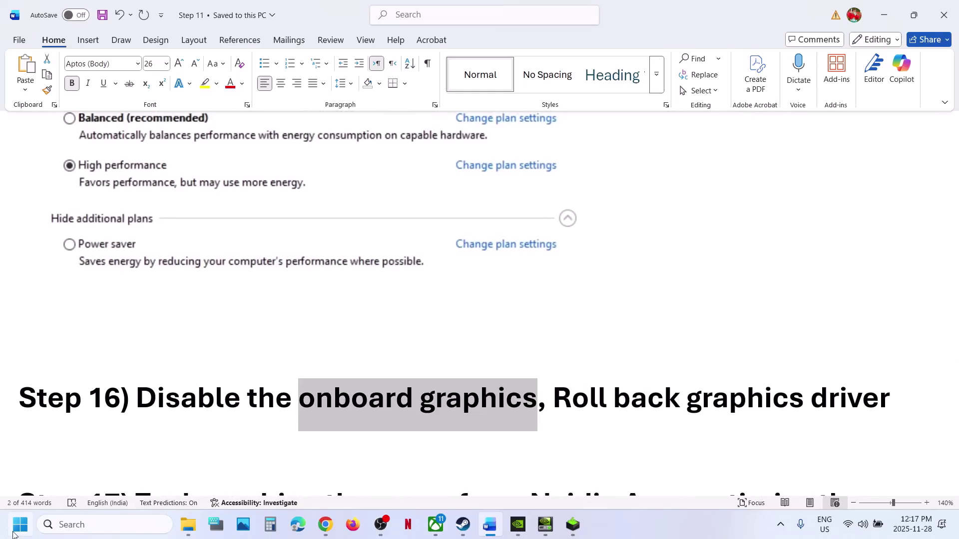
Open Device Manager, expand Display adapters and show the device options for Intel(R) Iris(R) Xe Graphics.
right_click(20, 524)
click(50, 248)
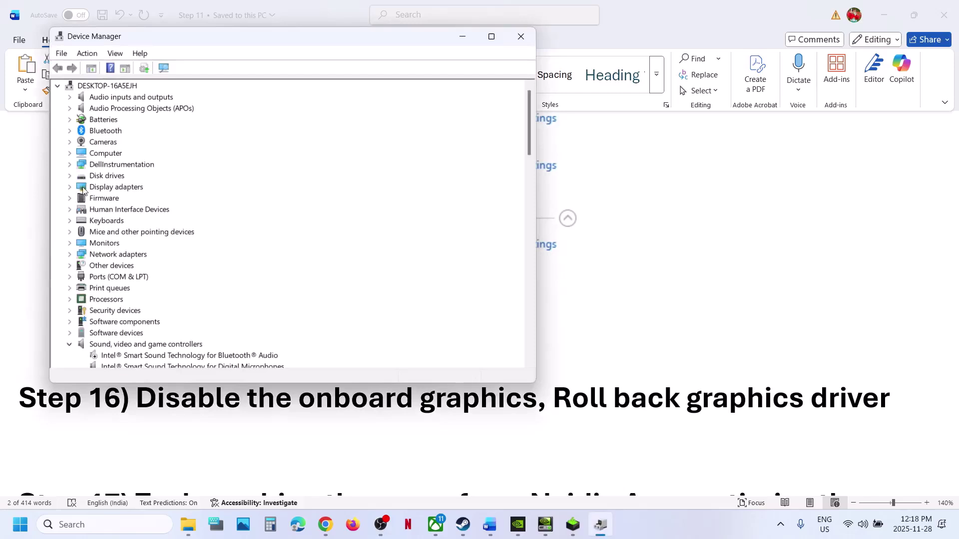
click(69, 188)
click(141, 199)
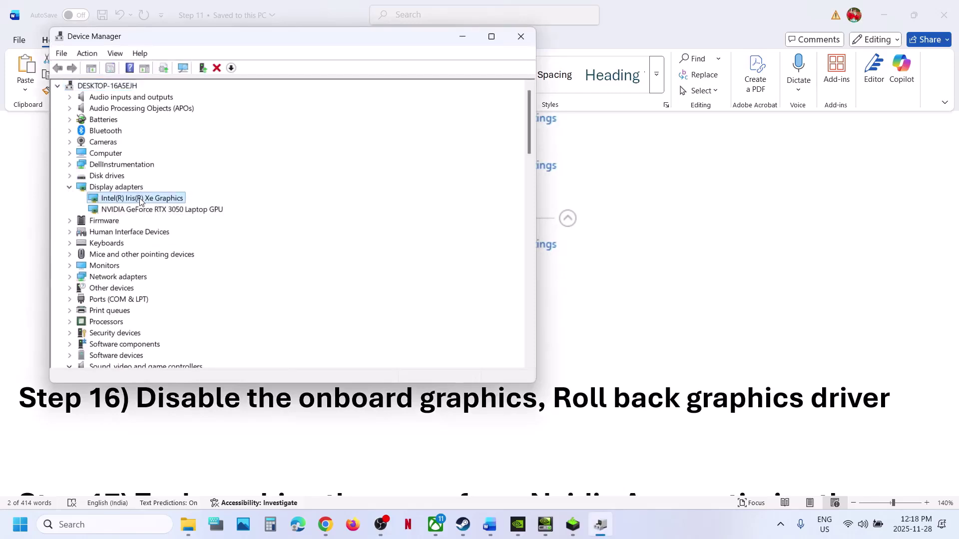
click(157, 210)
click(139, 199)
right_click(141, 200)
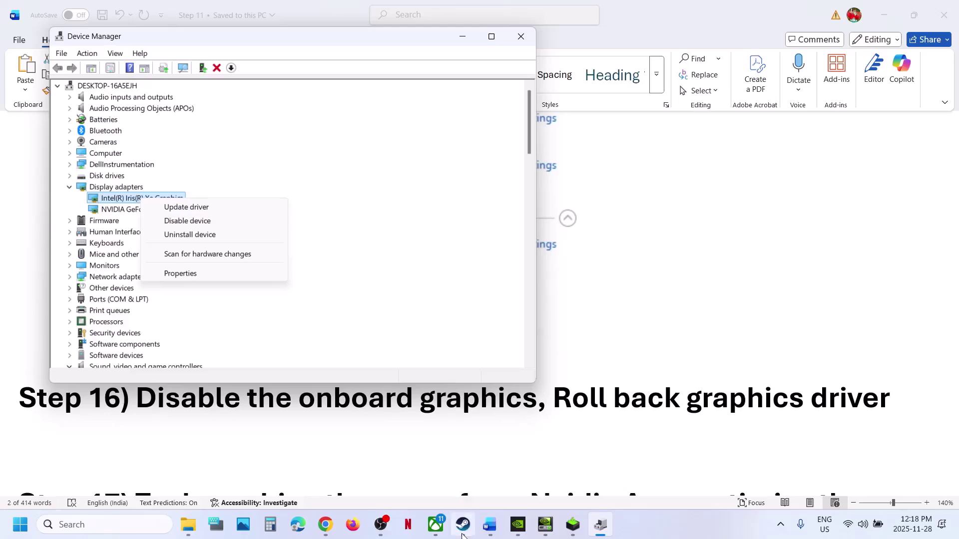
Glance at Steam, review the Intel Iris Xe device options once more, and close Device Manager without disabling the adapter.
click(463, 532)
click(463, 533)
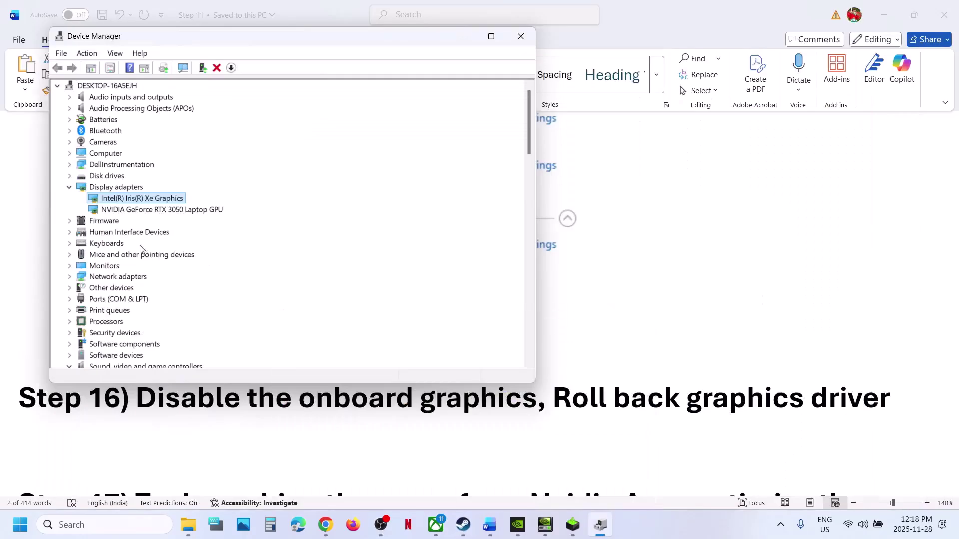
right_click(137, 202)
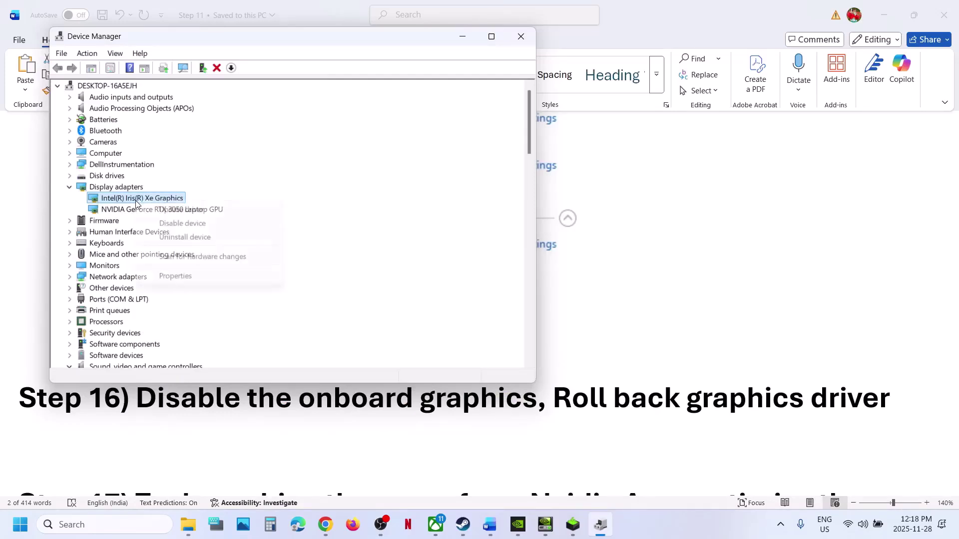
click(368, 174)
click(520, 36)
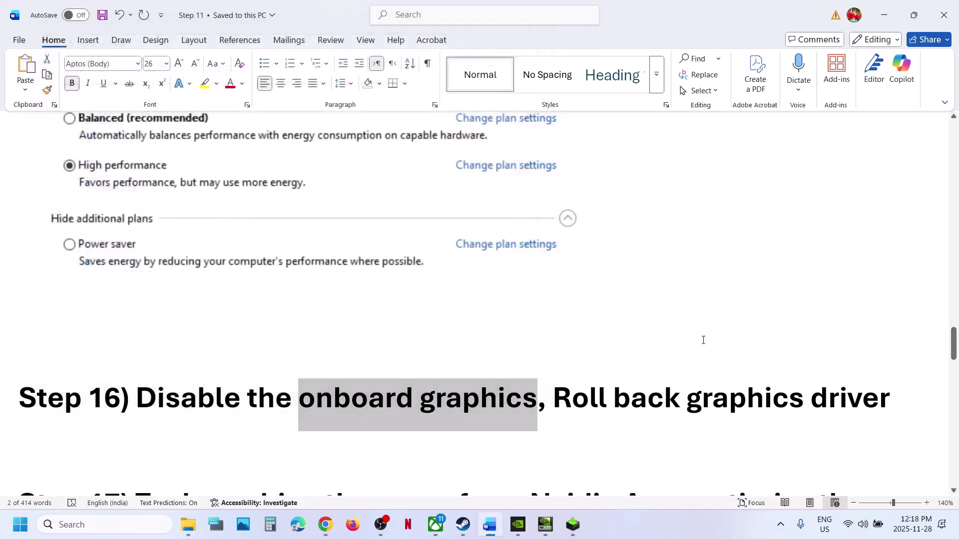
Highlight the driver rollback advice in Step 16 and list more GeForce driver versions on NVIDIA's results page in Chrome.
drag(552, 394, 891, 397)
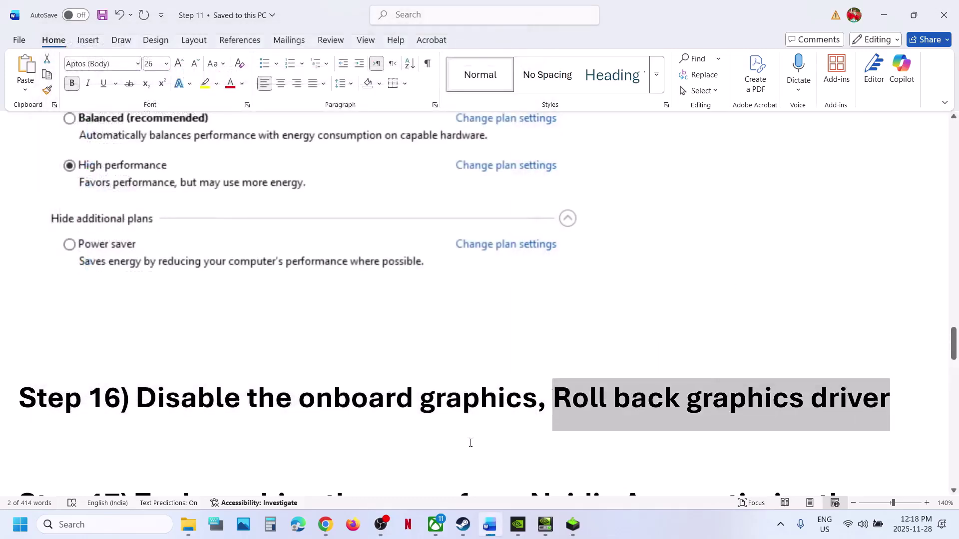
click(321, 532)
click(235, 13)
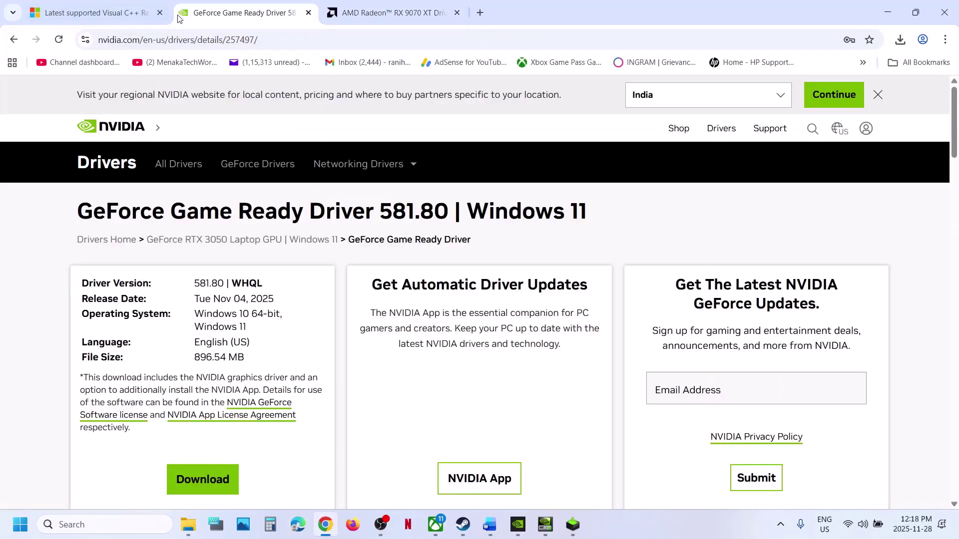
click(15, 40)
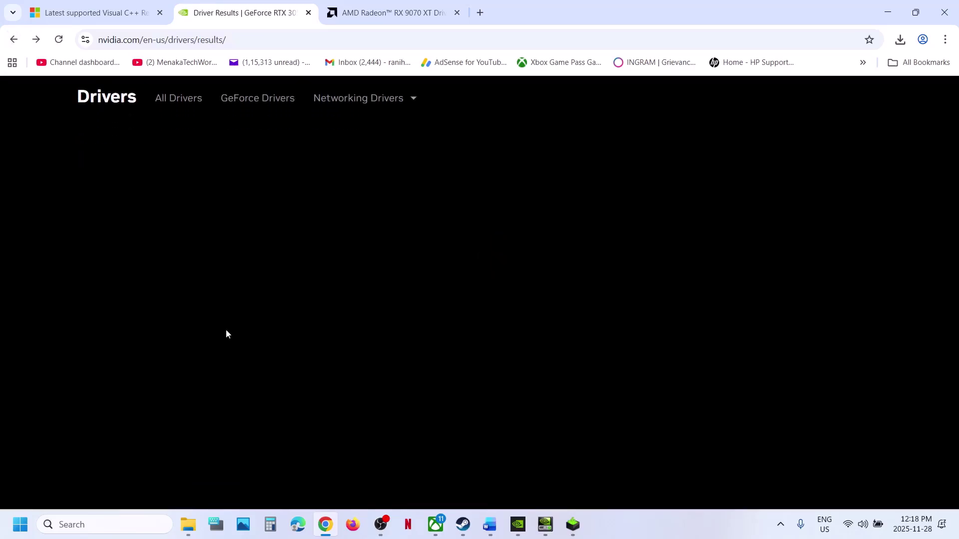
scroll(226, 330, down, 1)
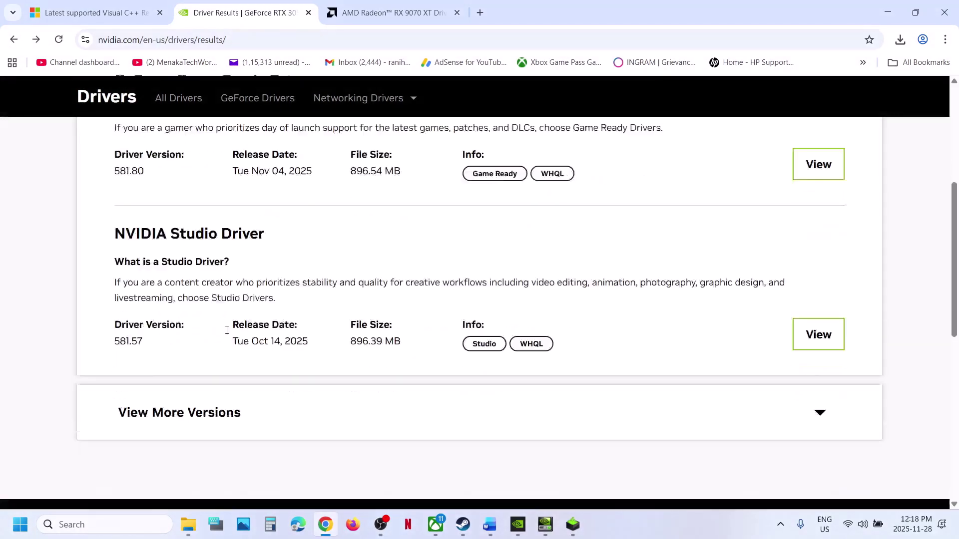
scroll(226, 330, down, 2)
click(182, 306)
scroll(182, 306, down, 3)
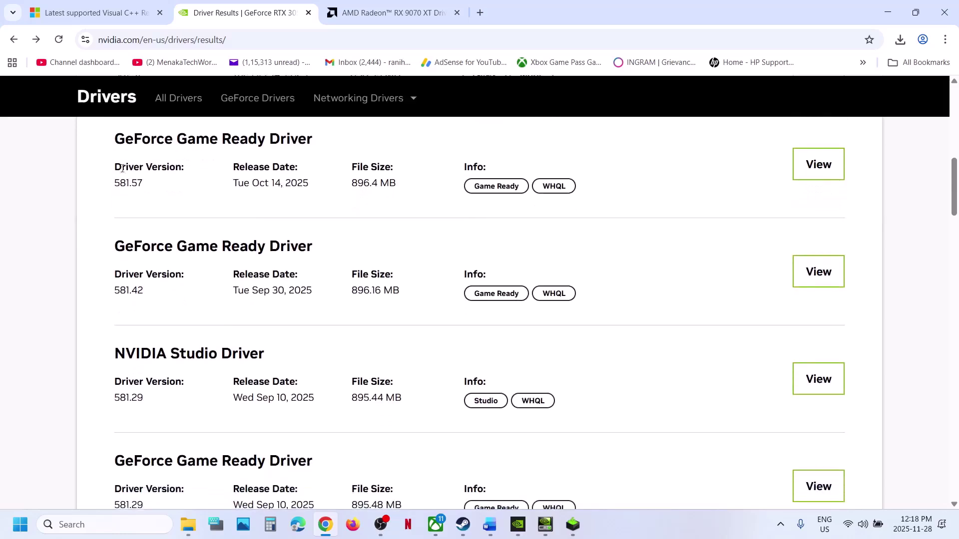
Mark Game Ready Driver versions 581.57 and 581.42 in the list and show the NVIDIA Installer's clean installation option.
drag(115, 183, 163, 190)
drag(117, 292, 209, 294)
click(572, 525)
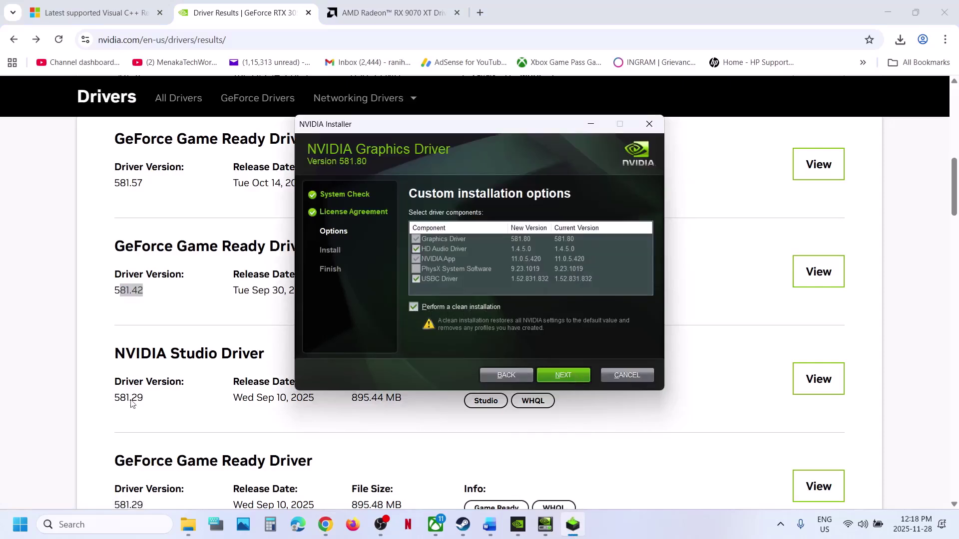
click(73, 417)
On AMD's driver page, select Graphics, Radeon RX, Radeon RX 9000 Series and AMD Radeon RX 9070 XT, and open its downloads.
click(408, 12)
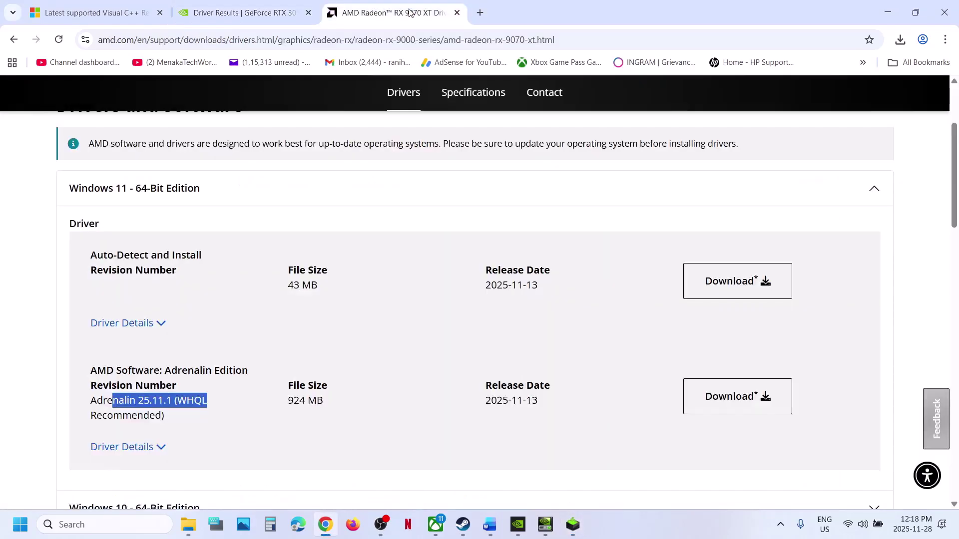
click(14, 41)
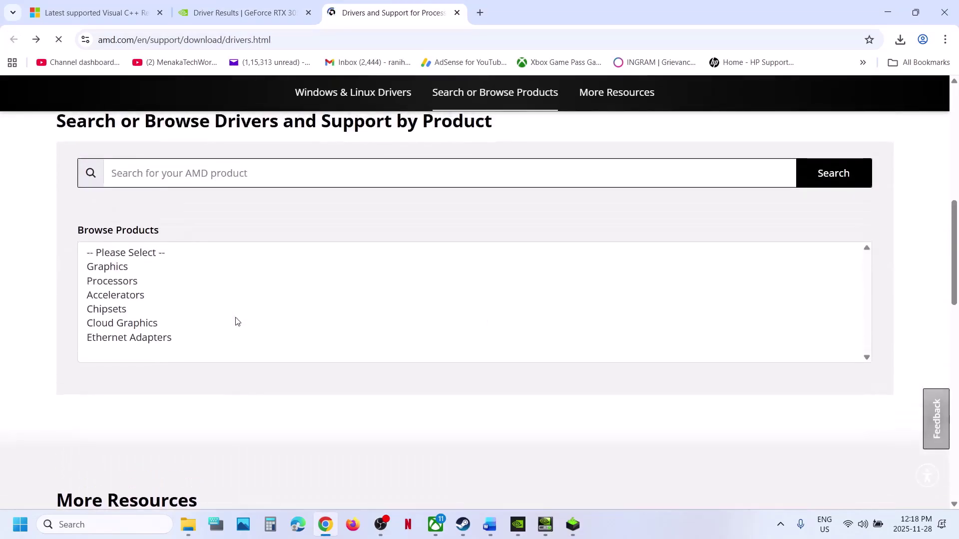
click(125, 269)
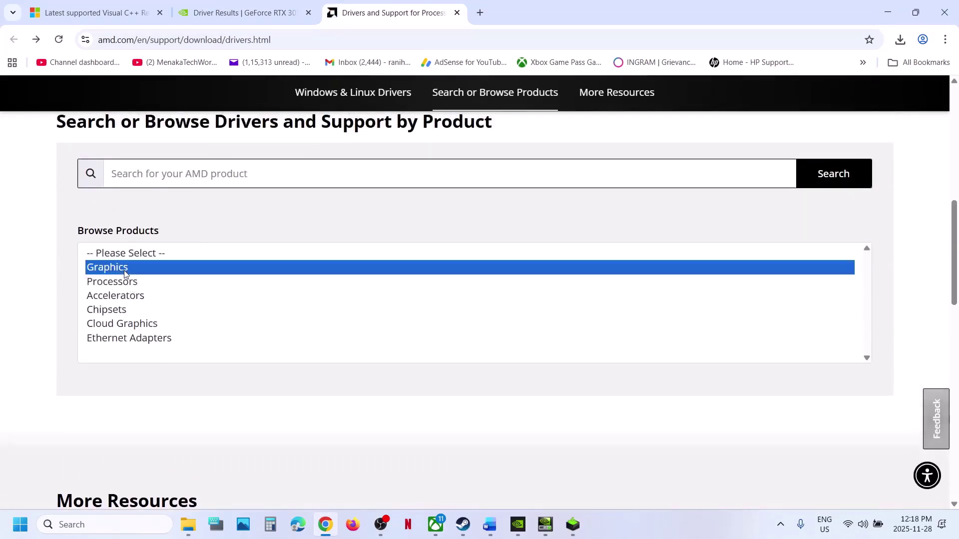
click(123, 325)
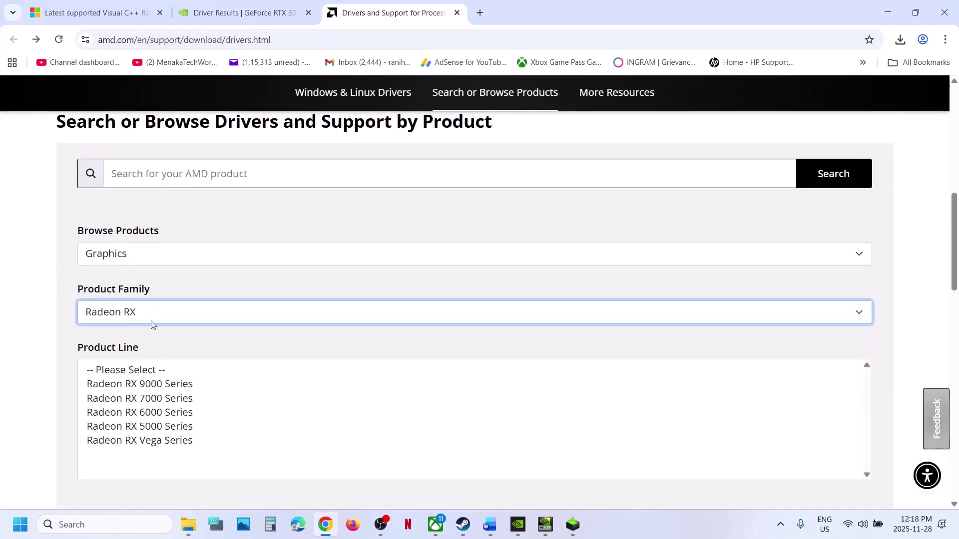
click(130, 386)
click(143, 443)
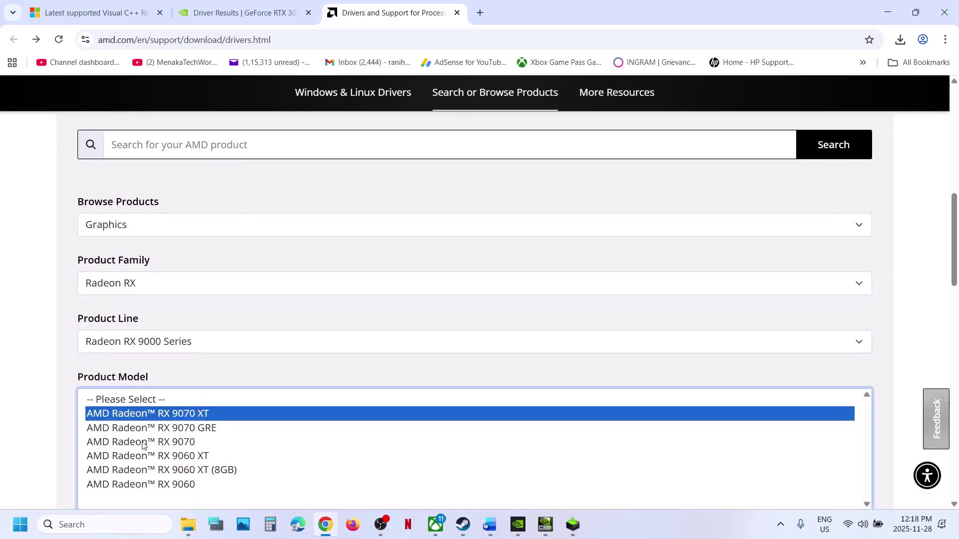
click(134, 293)
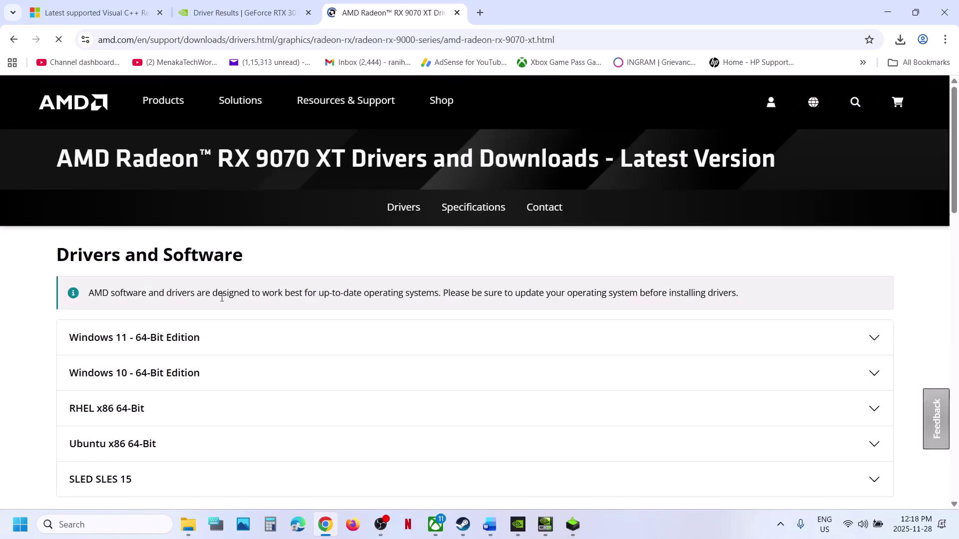
Open the previous AMD driver versions for Windows 11 - 64-Bit Edition and mark Adrenalin 25.10.2 and 25.9.2.
scroll(221, 298, down, 3)
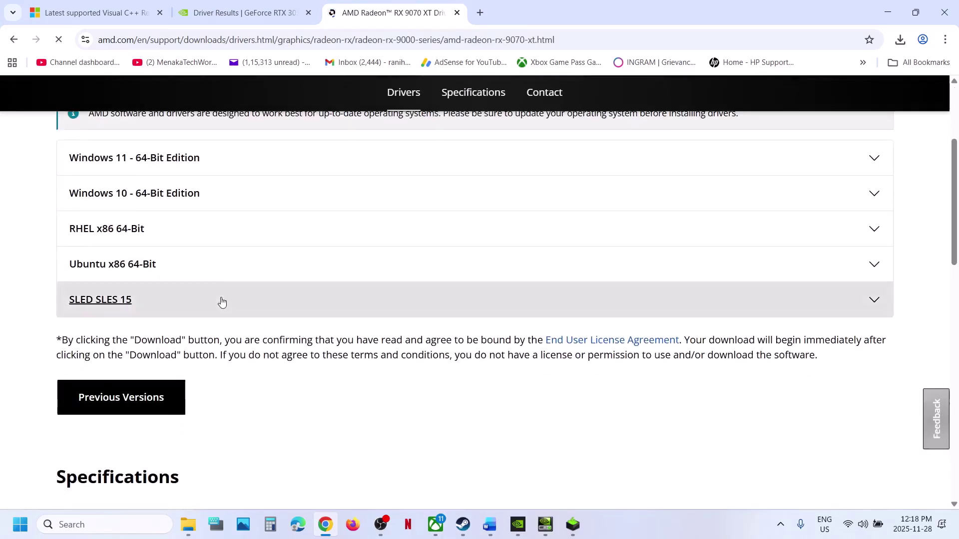
click(117, 407)
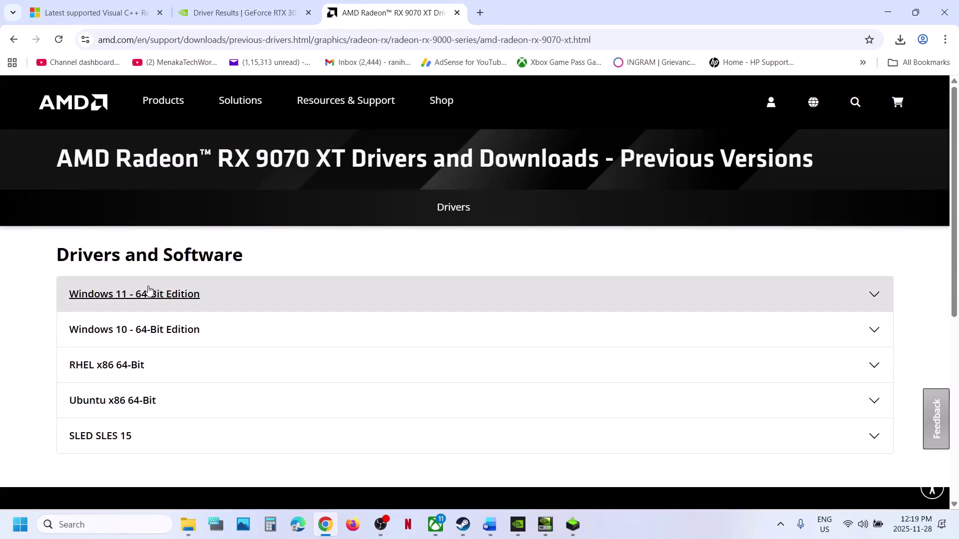
click(148, 294)
scroll(148, 290, down, 3)
drag(136, 199, 192, 199)
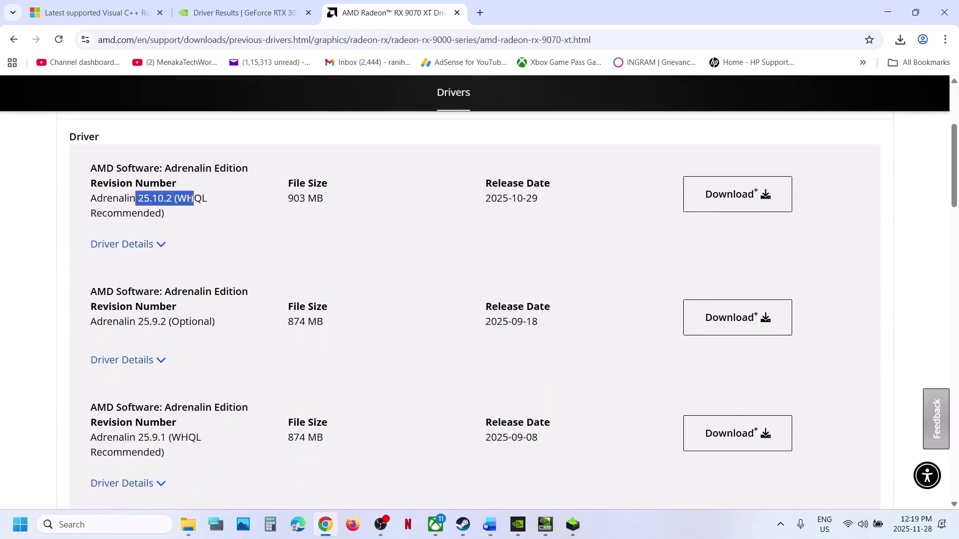
drag(144, 321, 198, 321)
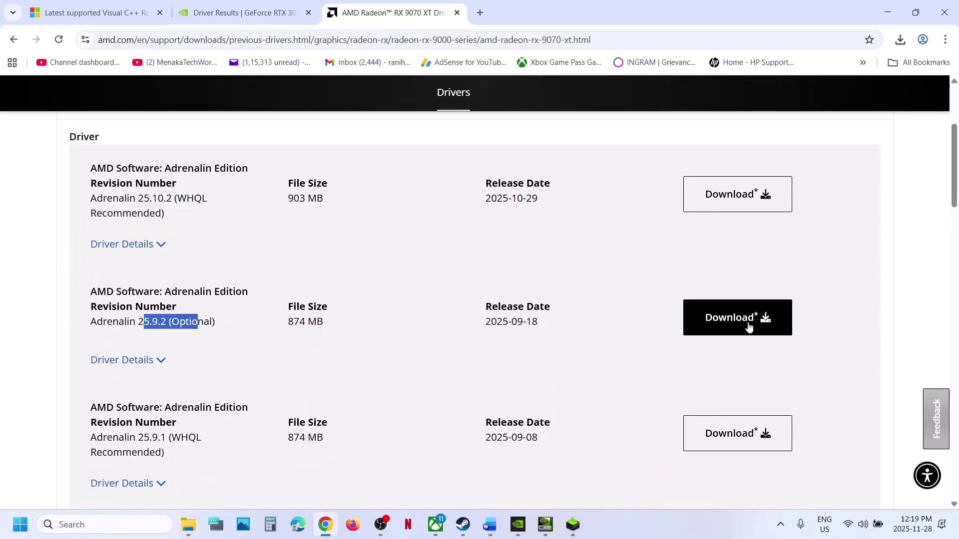
Return to the Word notes and highlight the Step 17 advice on launching the game from Nvidia App.
click(490, 525)
scroll(326, 308, down, 3)
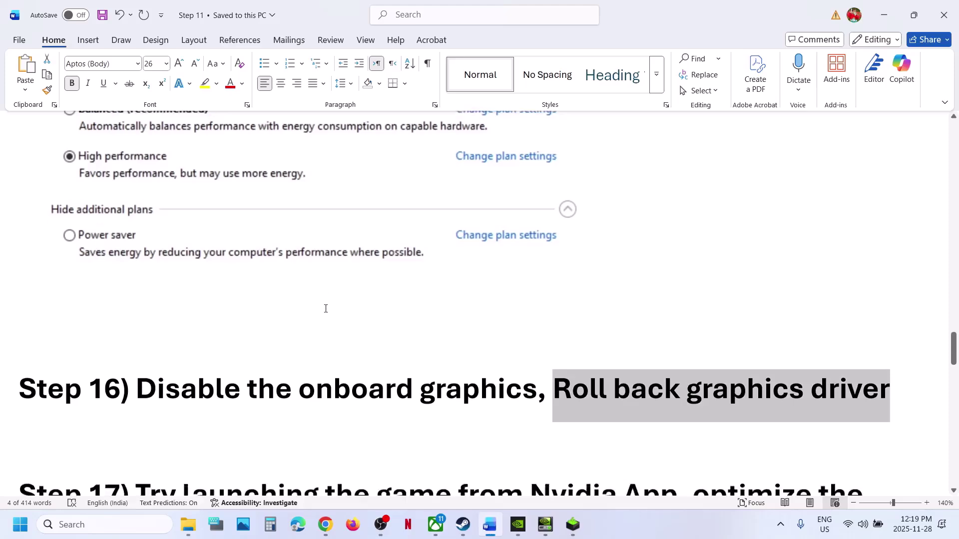
scroll(325, 309, down, 1)
drag(184, 288, 623, 288)
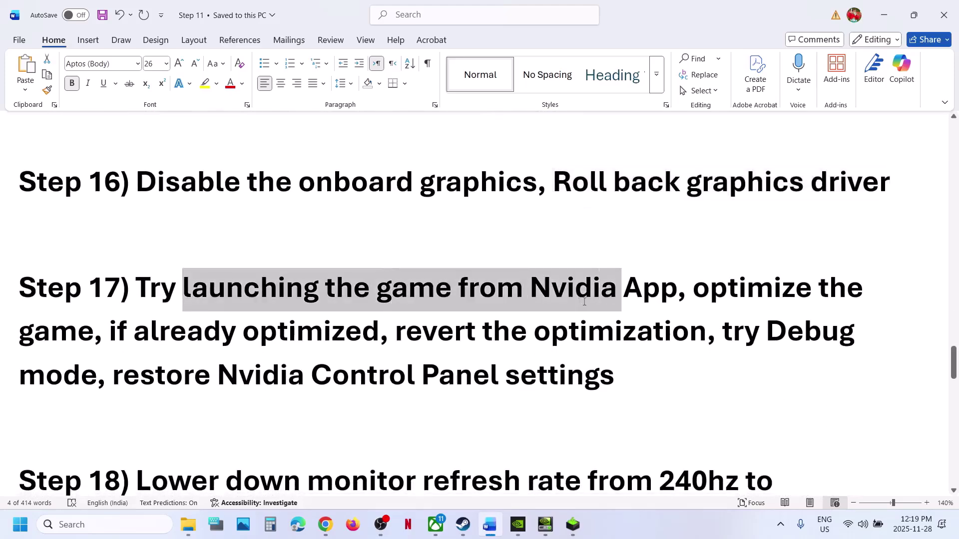
Search Windows for NVIDIA App, open it and find Euro Truck Simulator 2 in its Home library.
click(119, 524)
text(nviDIA App)
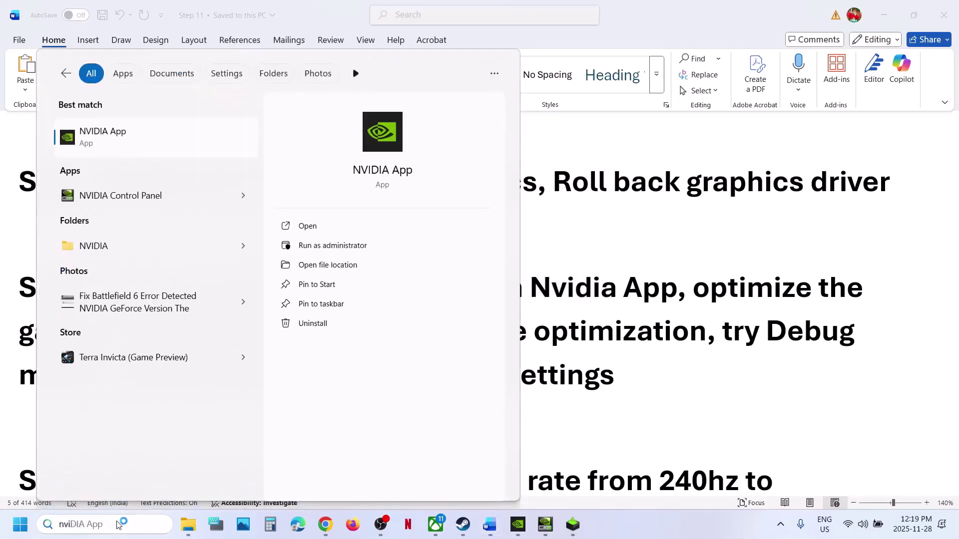
key(Return)
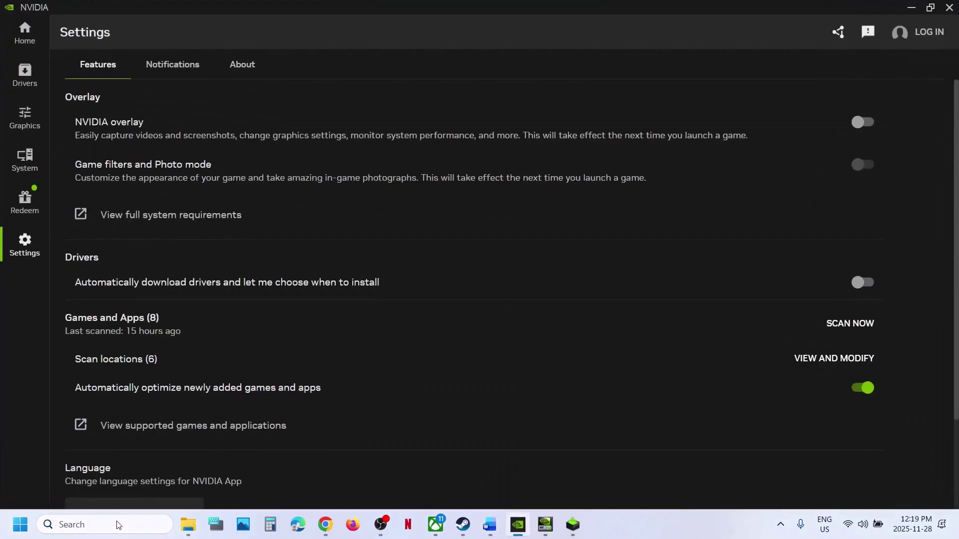
click(40, 38)
mouse_move(164, 379)
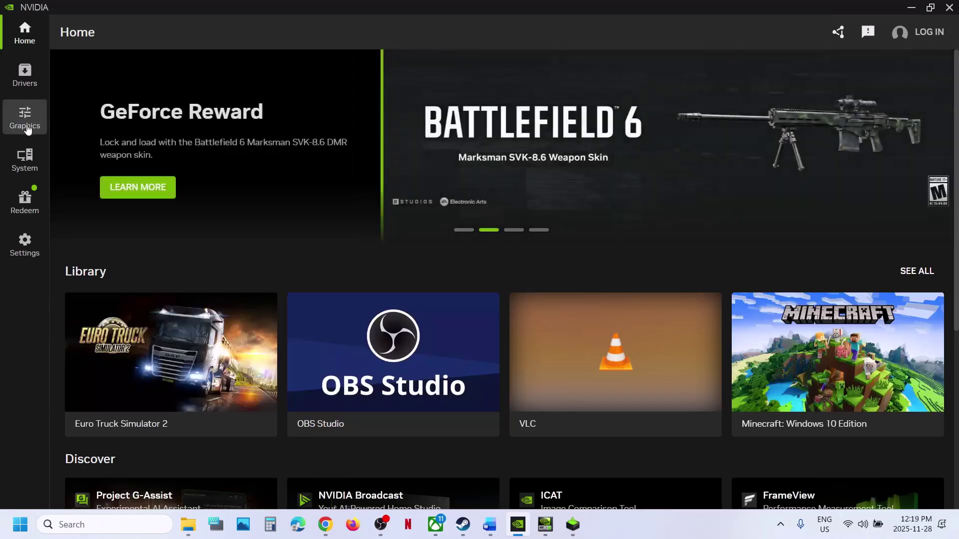
Optimize Euro Truck Simulator 2 in the NVIDIA App's graphics program settings and review its driver settings.
click(27, 128)
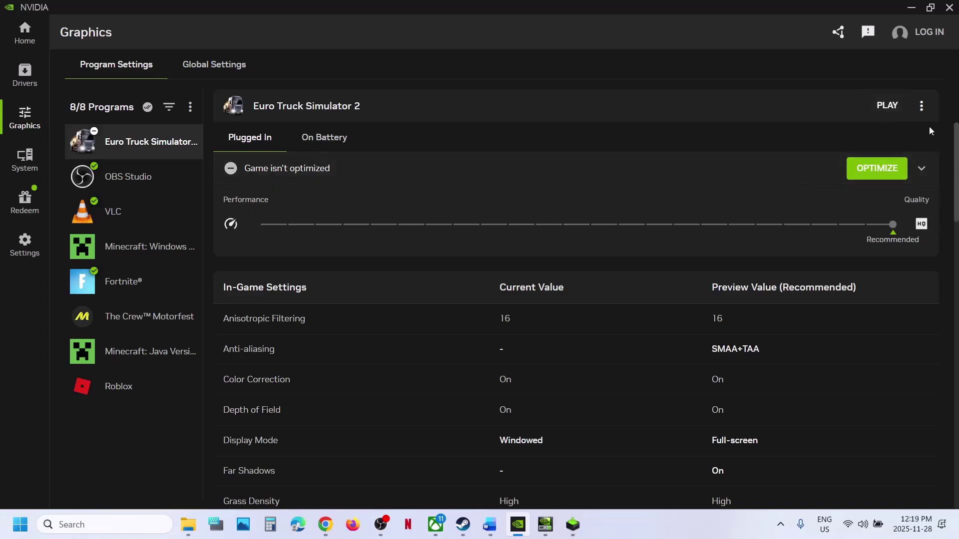
click(873, 178)
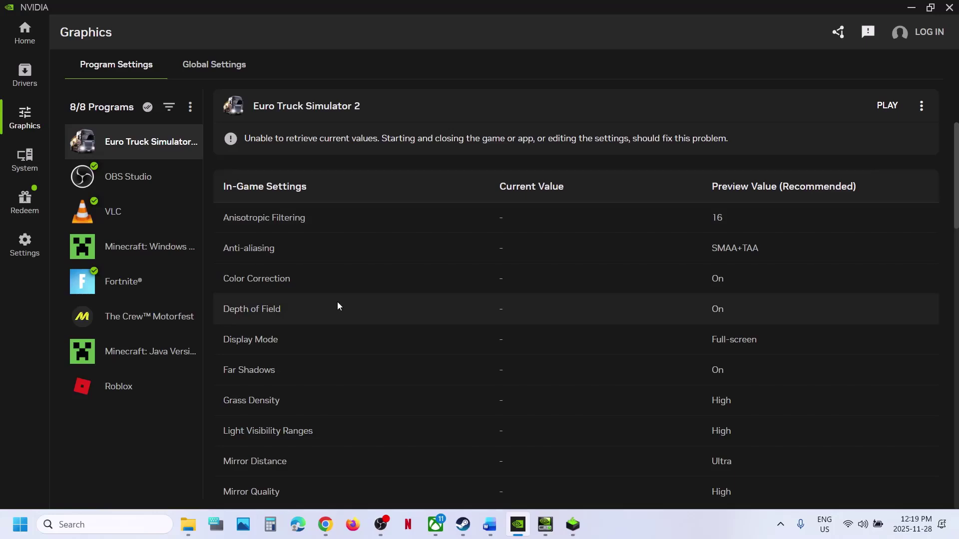
scroll(337, 306, down, 15)
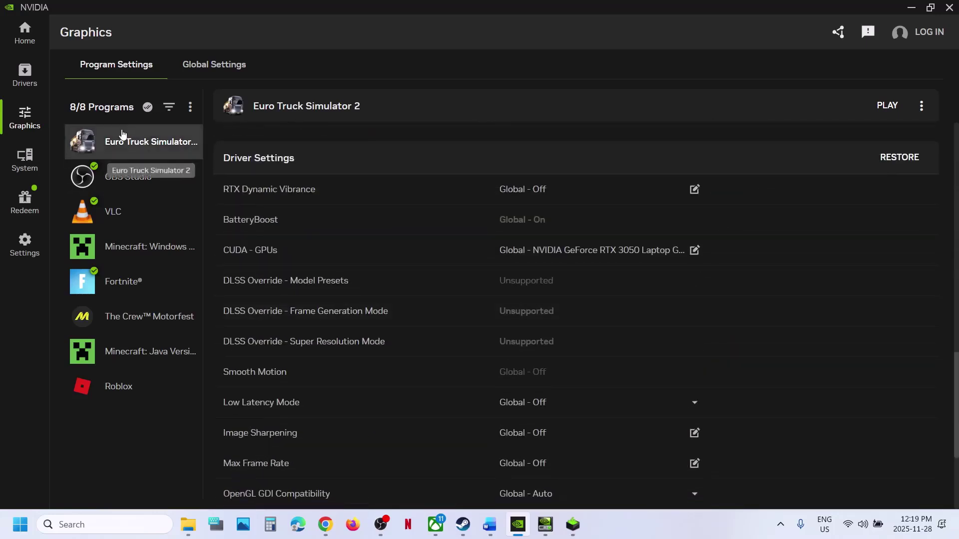
Review Euro Truck Simulator 2's driver settings including the legacy settings, check the global driver settings, and close the NVIDIA App.
scroll(369, 361, down, 4)
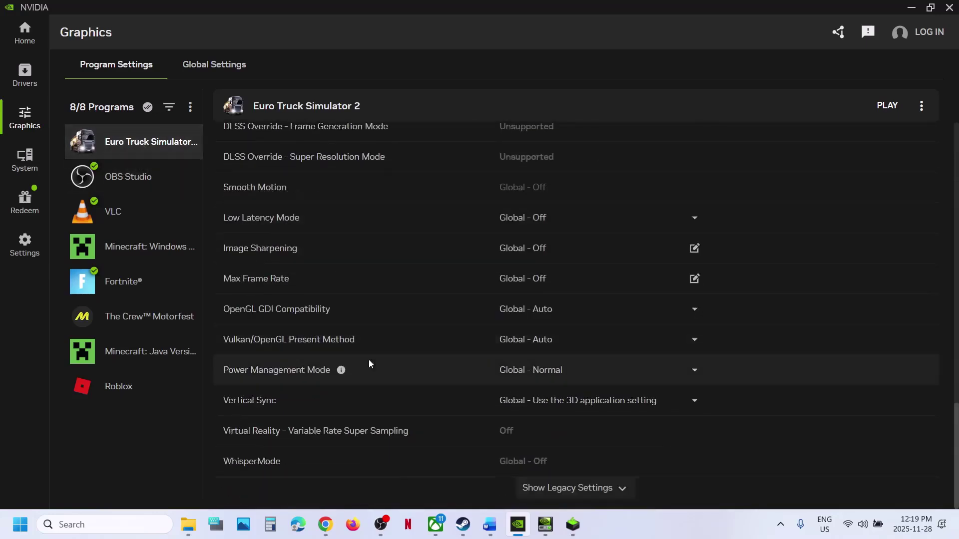
click(574, 488)
scroll(406, 368, down, 6)
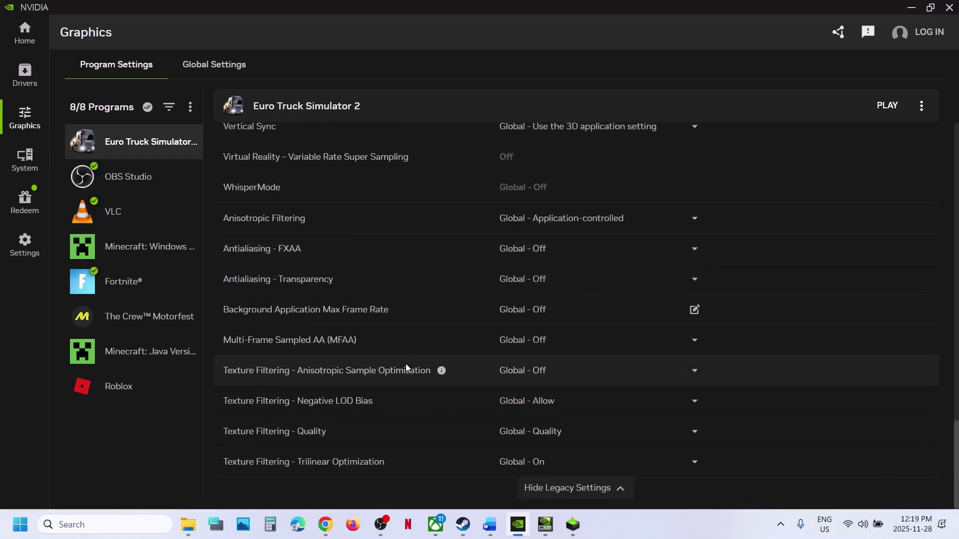
scroll(406, 368, up, 6)
scroll(406, 368, up, 4)
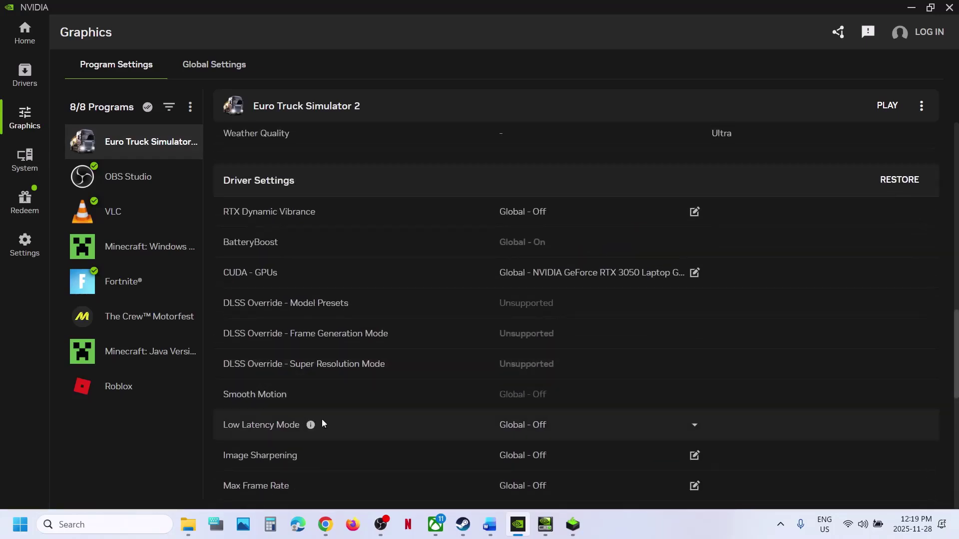
click(223, 70)
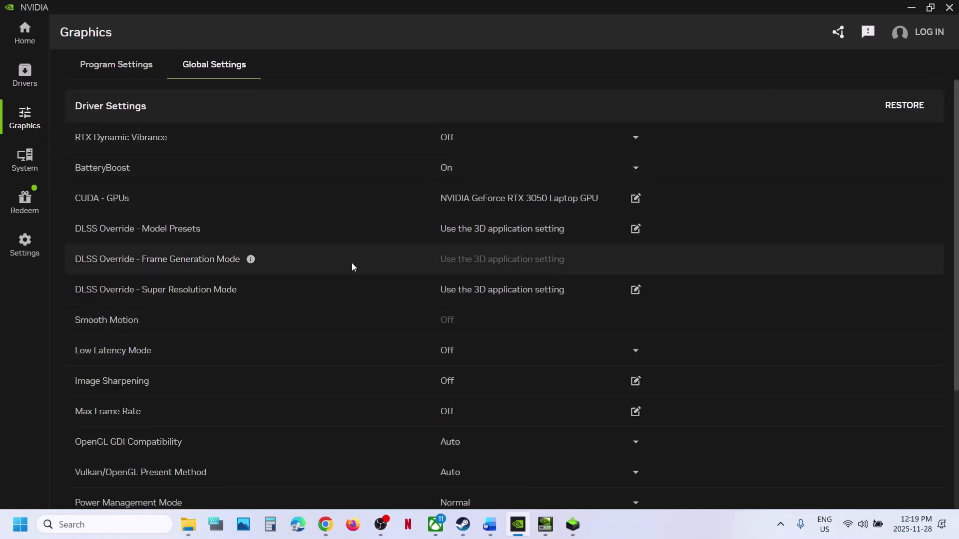
click(949, 8)
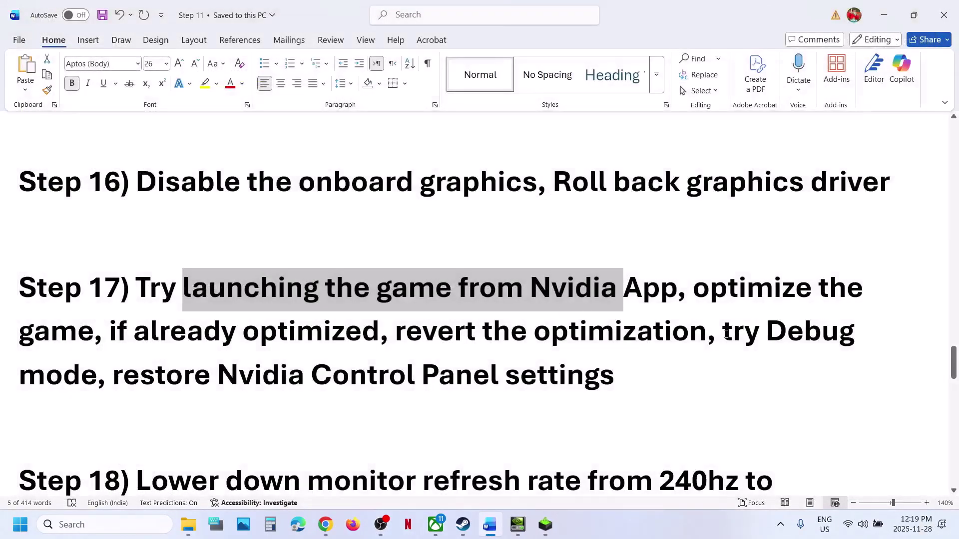
Highlight the Debug mode advice in Step 17 of the notes, open NVIDIA Control Panel from the desktop and enable Debug Mode.
drag(727, 334, 106, 377)
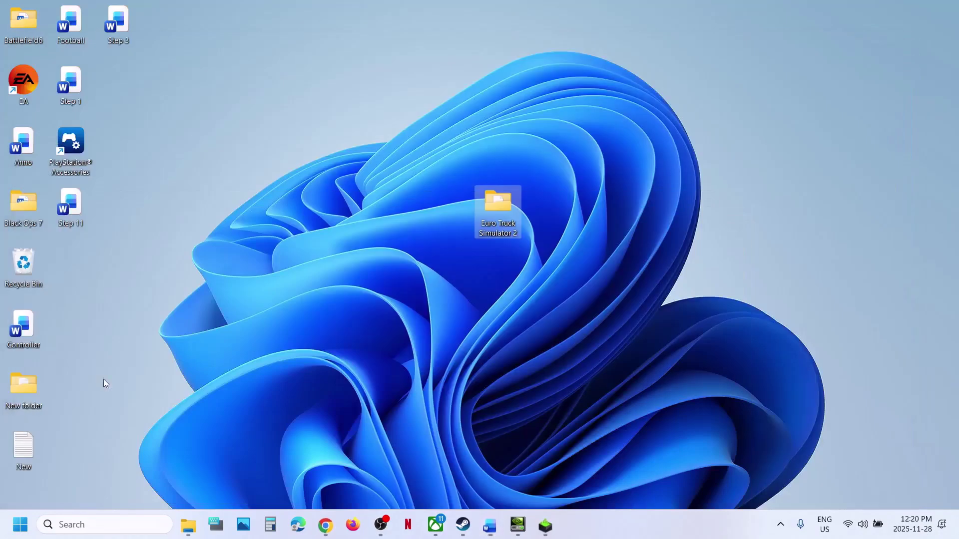
right_click(460, 314)
click(531, 302)
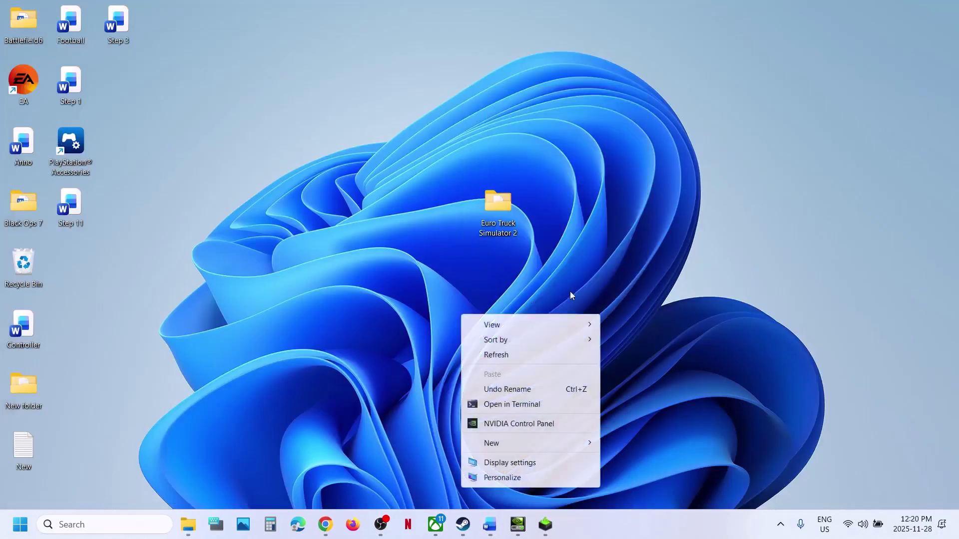
click(504, 429)
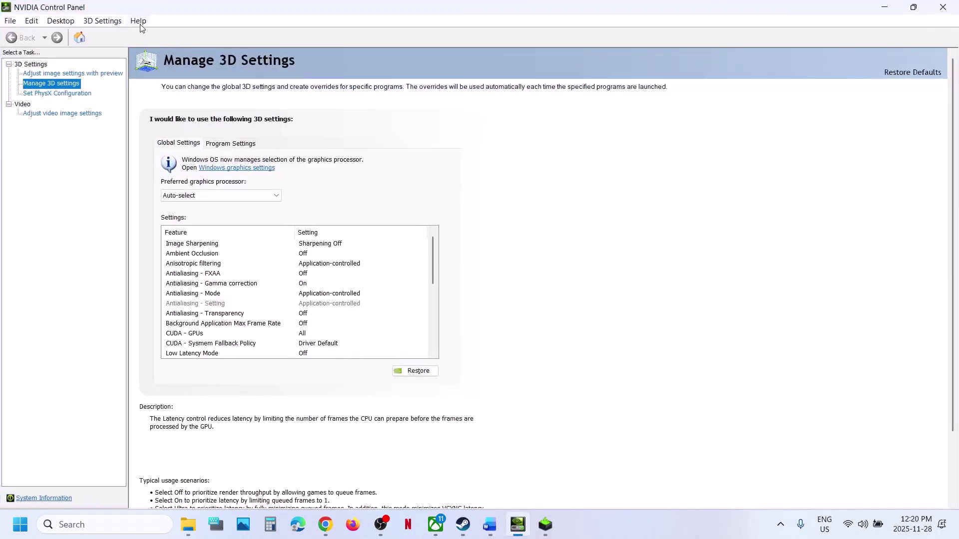
click(139, 22)
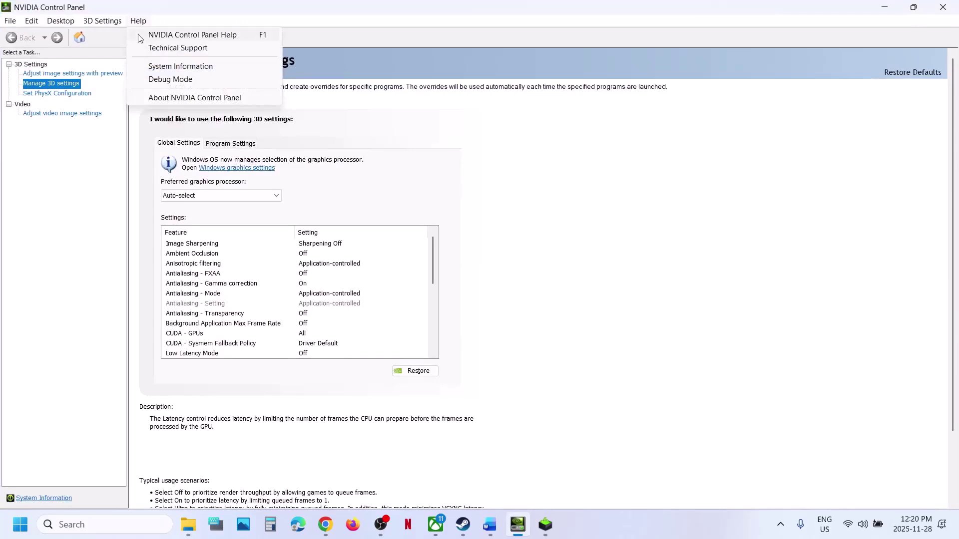
click(179, 80)
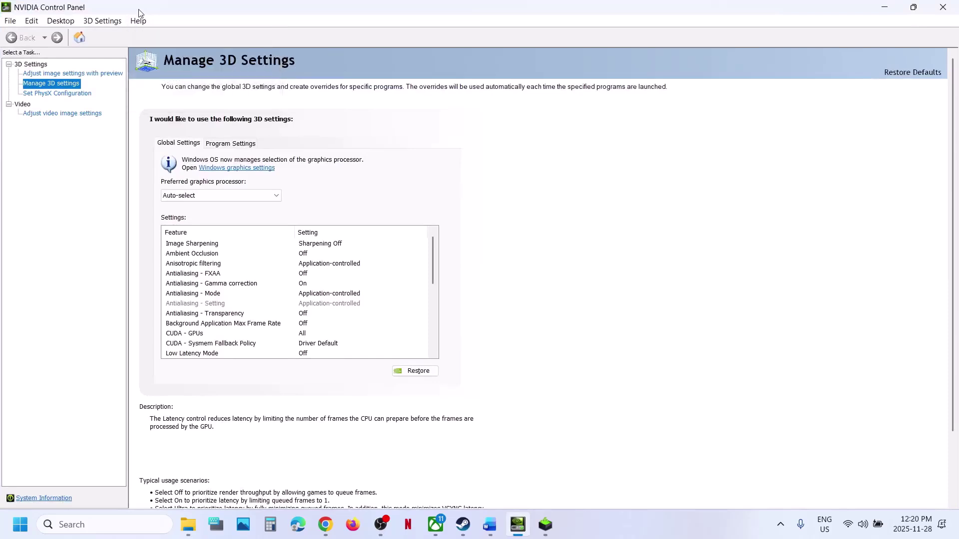
click(139, 21)
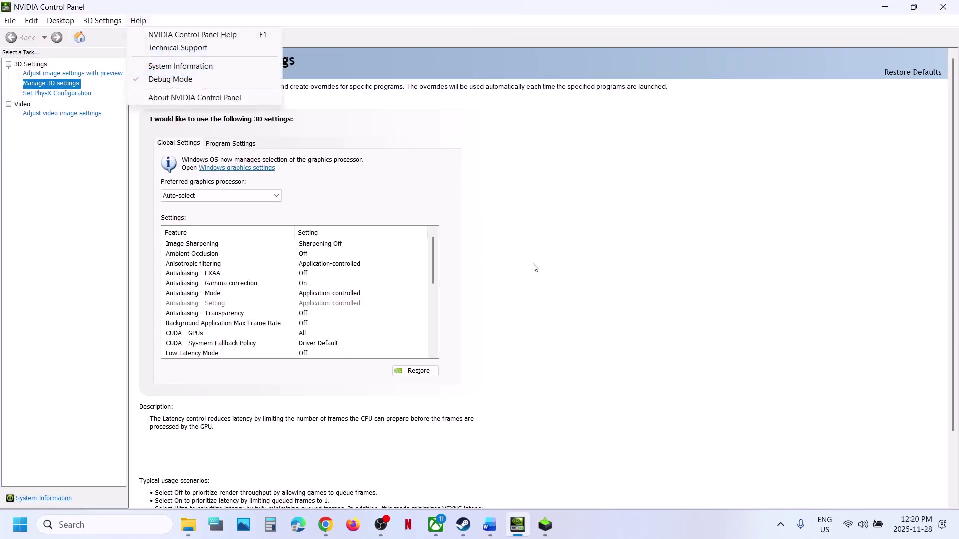
click(545, 276)
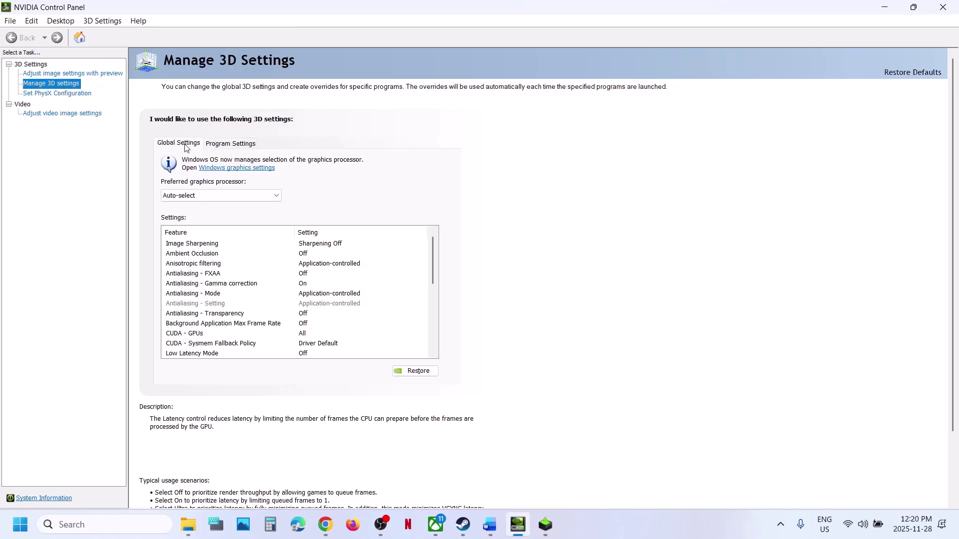
Restore the global 3D settings to their defaults, apply the change and close NVIDIA Control Panel.
click(400, 371)
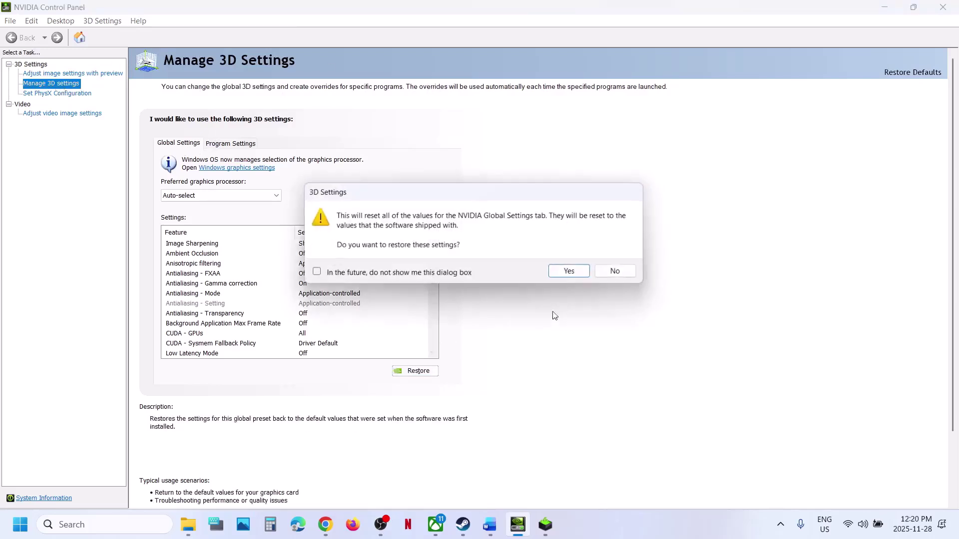
click(585, 272)
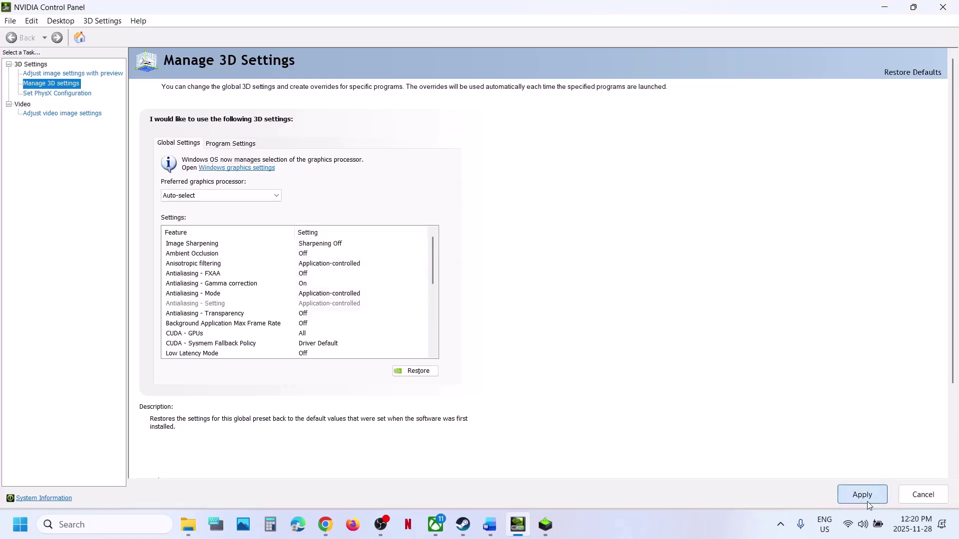
click(867, 501)
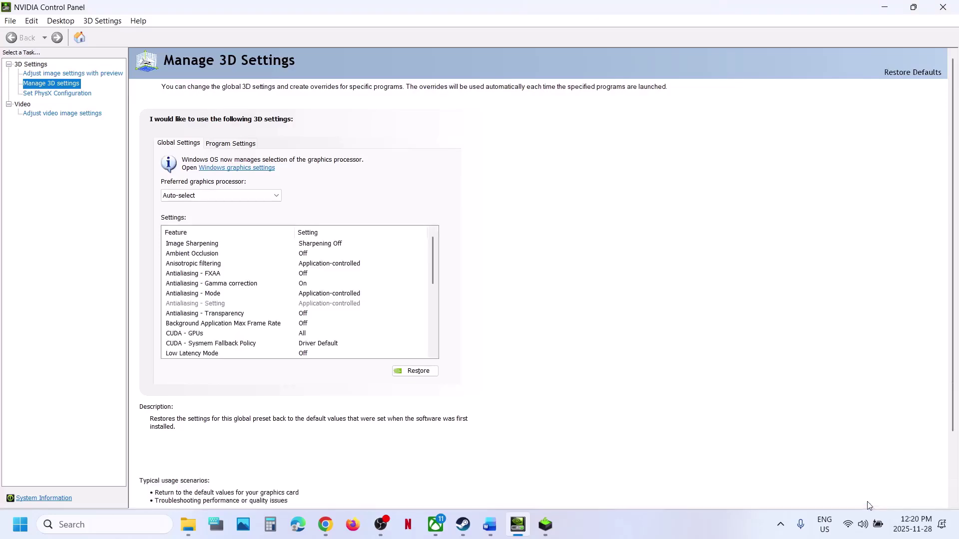
click(955, 9)
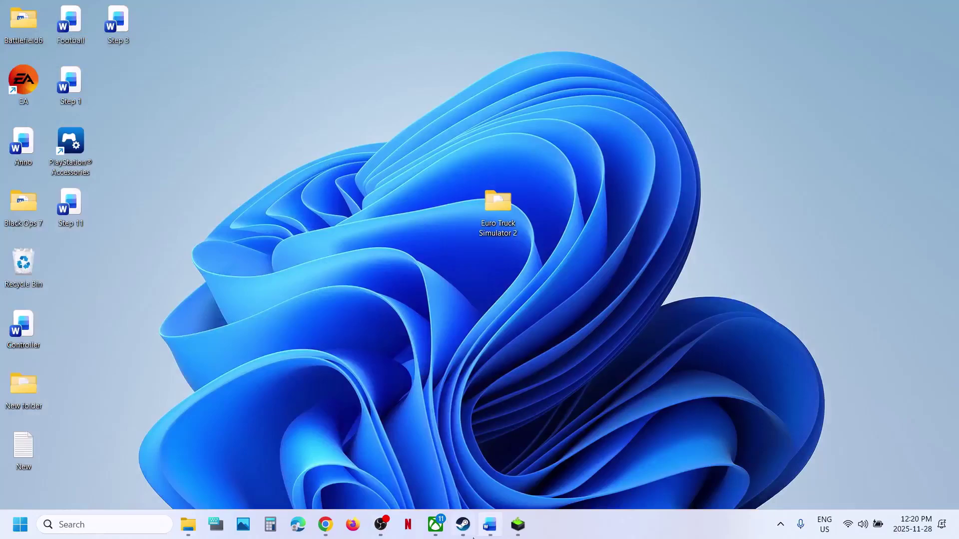
Return to the Word notes and highlight the Step 18 advice on lowering the monitor refresh rate from 240hz to 120hz/60Hz.
click(463, 524)
click(489, 524)
scroll(396, 316, down, 3)
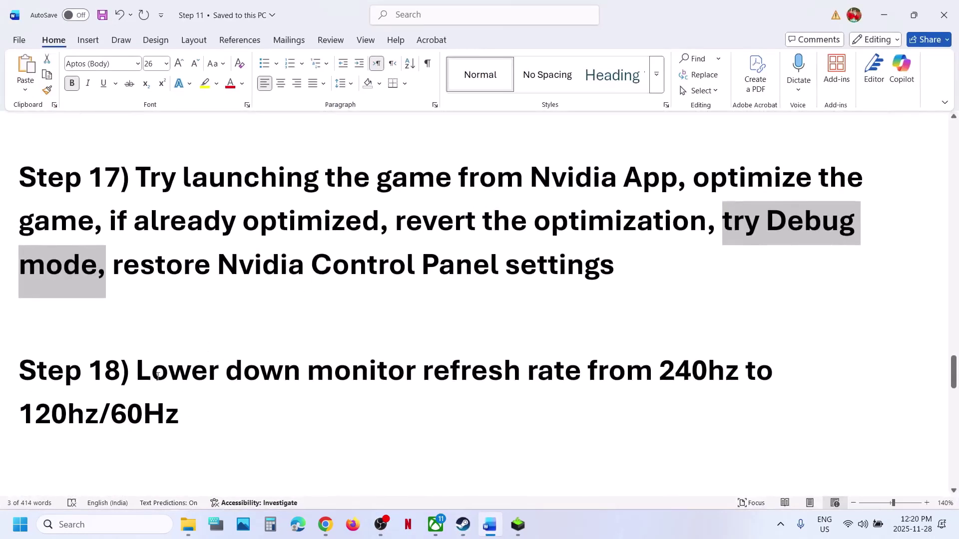
drag(157, 377, 707, 372)
click(650, 381)
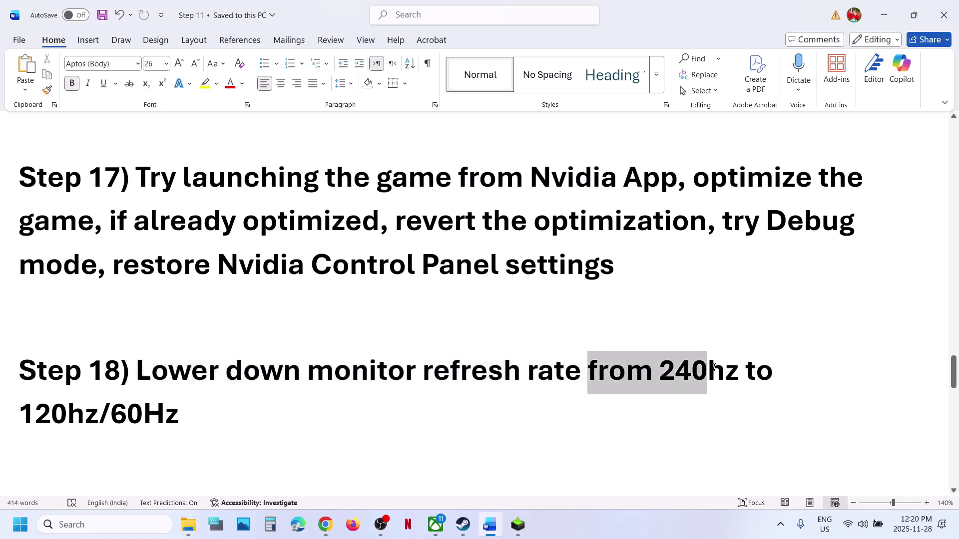
drag(21, 413, 179, 415)
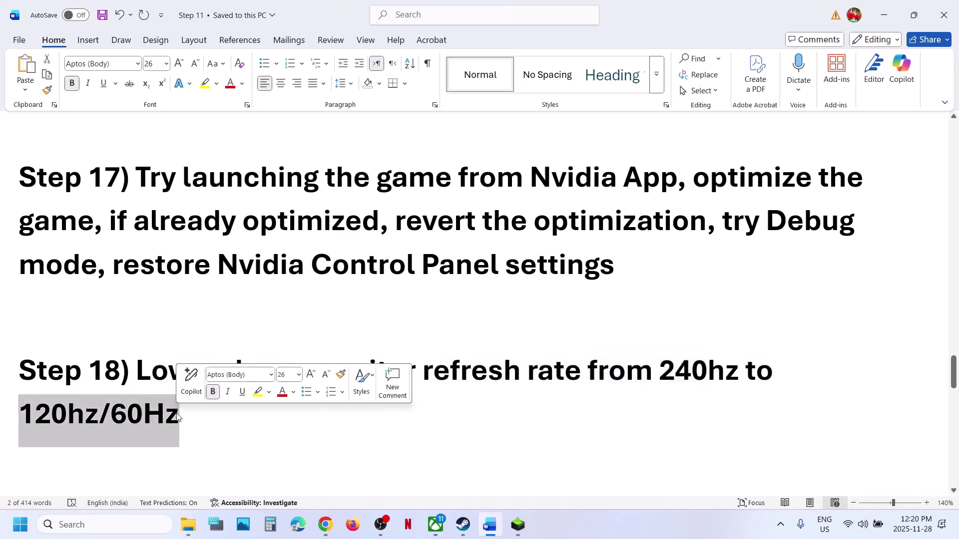
scroll(176, 413, down, 4)
drag(193, 313, 452, 319)
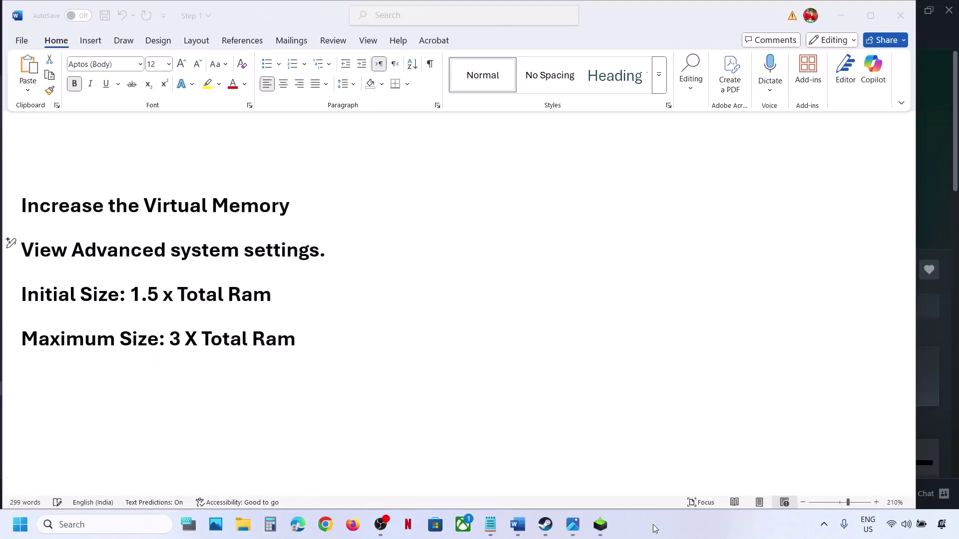
Copy "View Advanced system settings" from the virtual memory notes, search Windows for it and open the matching Control Panel result.
drag(22, 248, 322, 244)
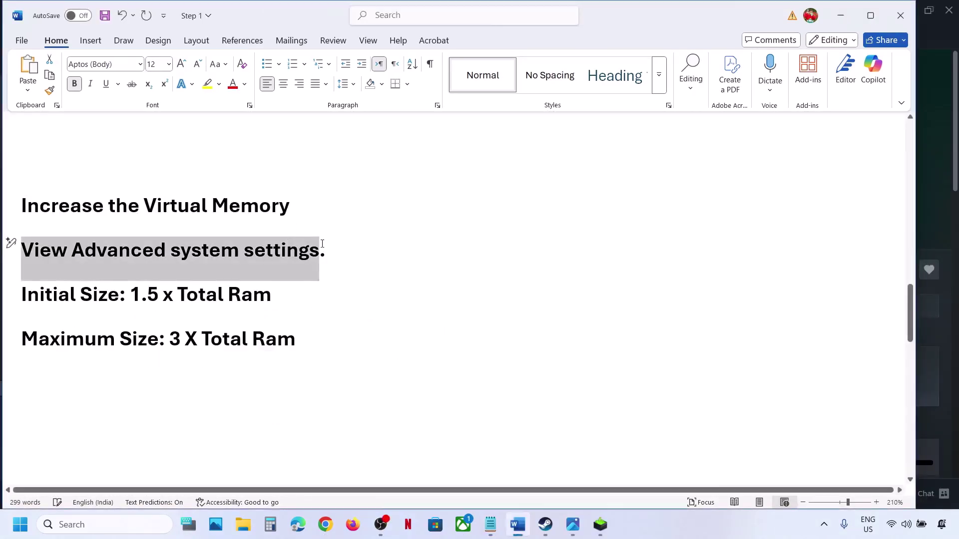
right_click(179, 262)
click(215, 307)
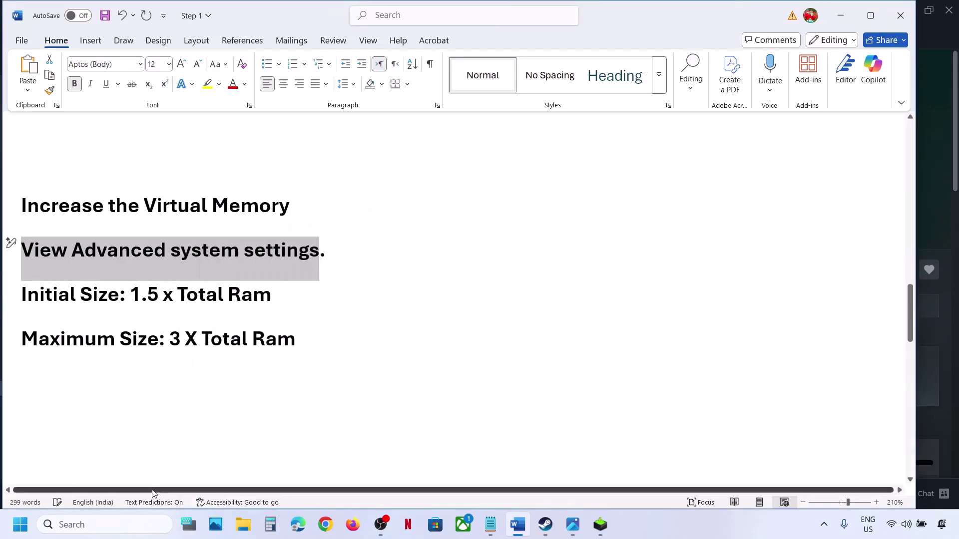
click(100, 524)
key(ctrl+v)
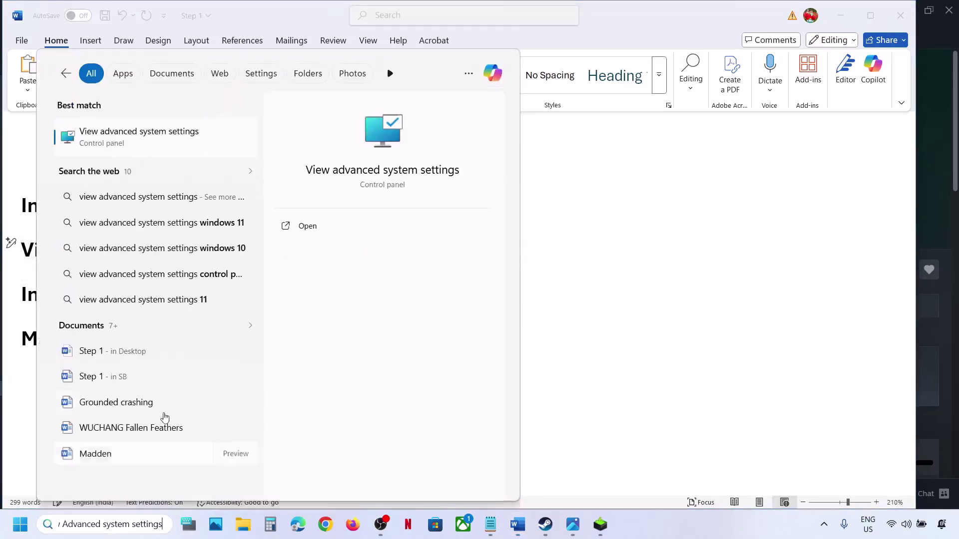
click(159, 145)
Open the Virtual Memory settings from the advanced Performance Options, disable automatic paging file management and choose Custom size for drive C:.
drag(279, 111, 782, 156)
click(834, 238)
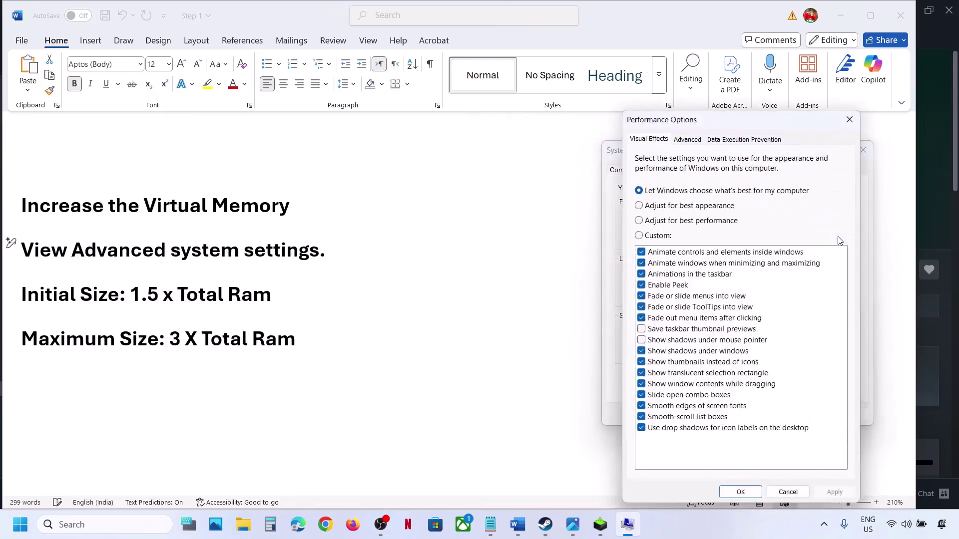
click(687, 139)
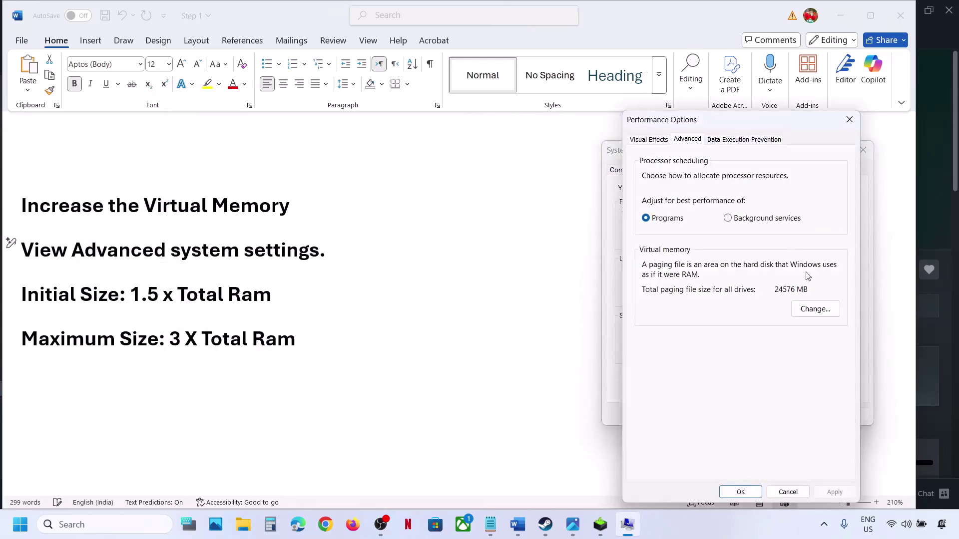
click(813, 309)
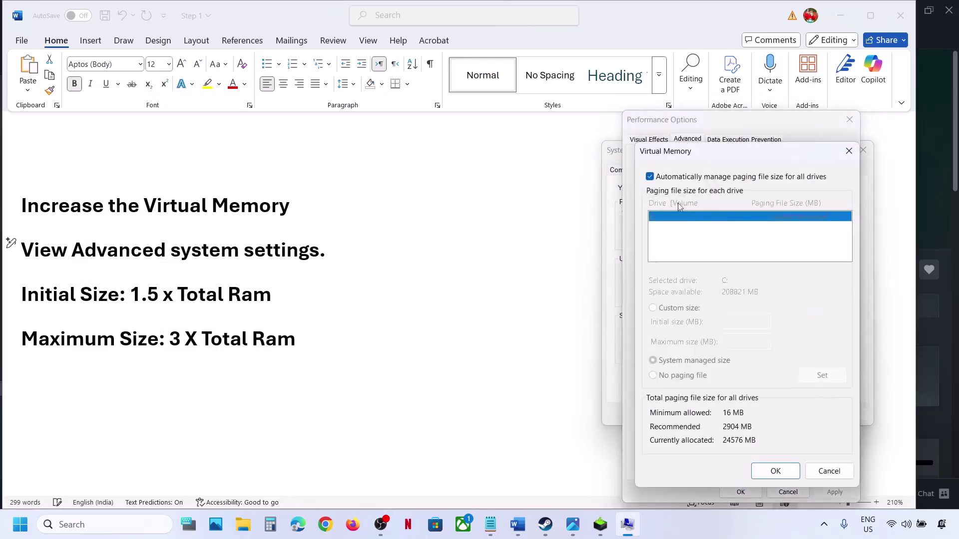
click(650, 177)
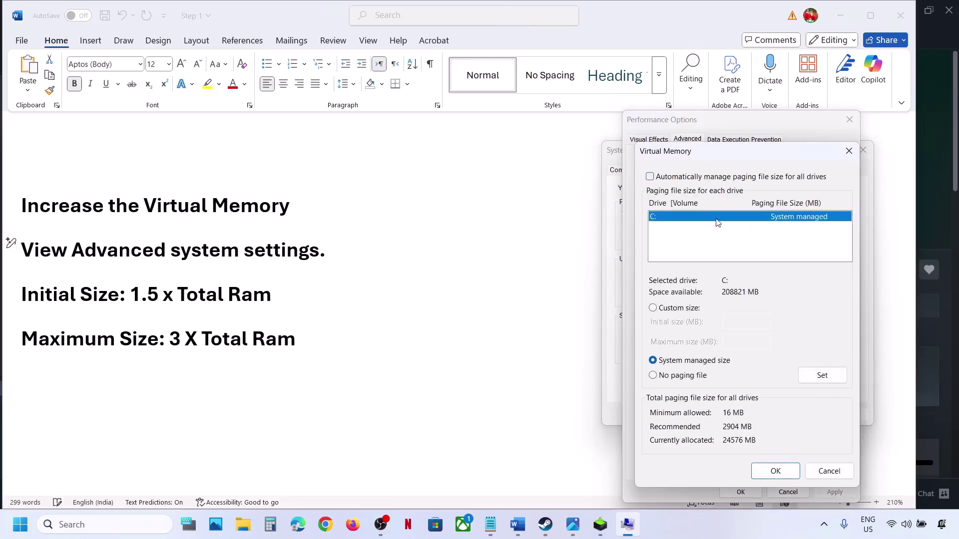
click(654, 308)
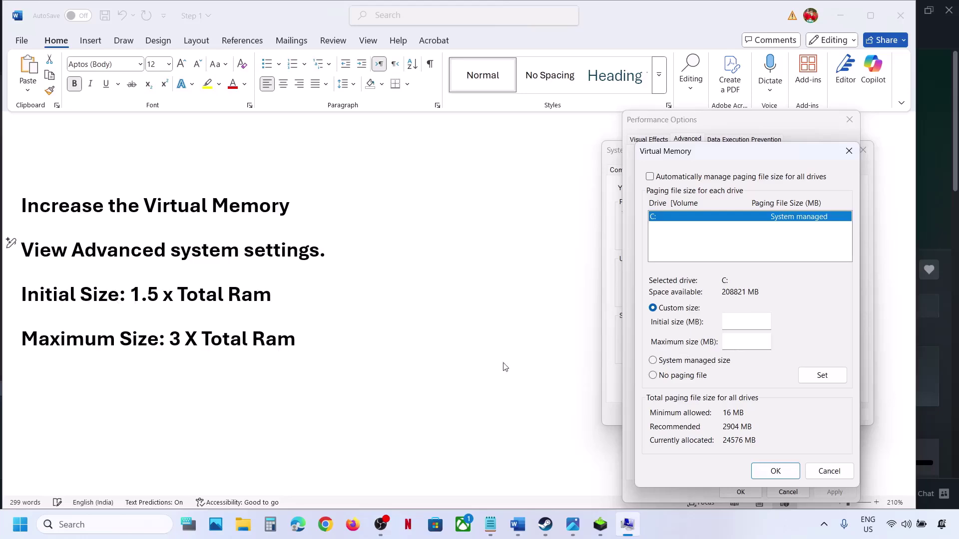
Open the System About page in Windows Settings, check the installed RAM and close Settings.
key(super+i)
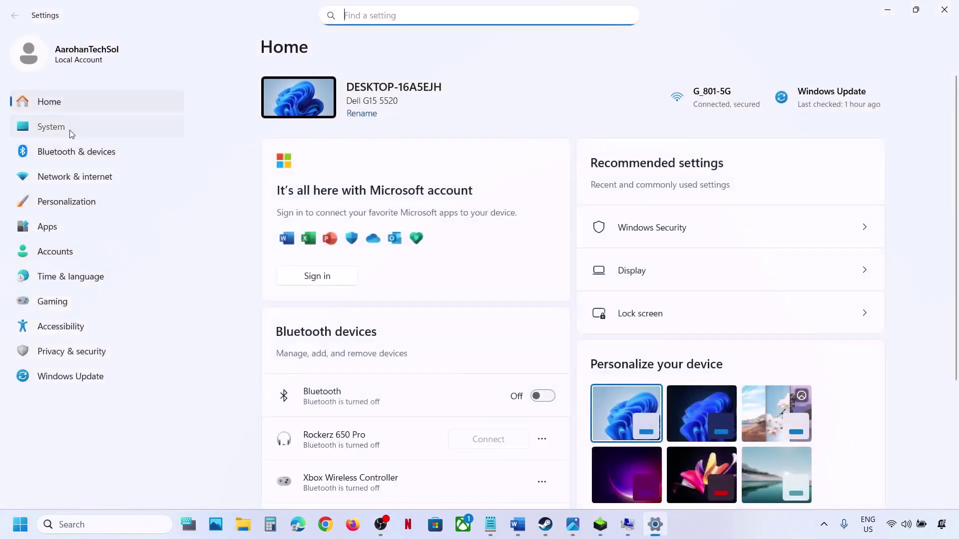
click(71, 132)
scroll(413, 406, down, 2)
scroll(424, 468, down, 6)
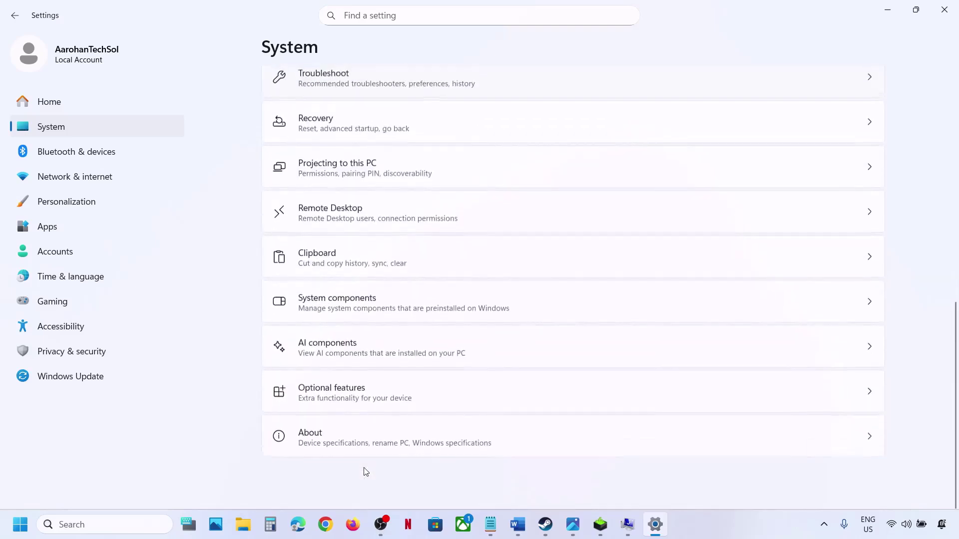
click(338, 439)
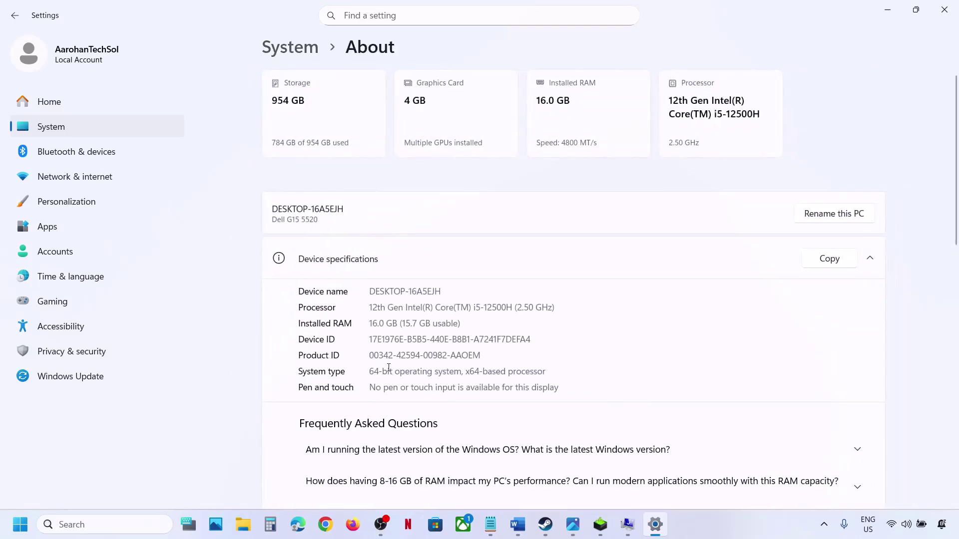
drag(371, 323, 398, 323)
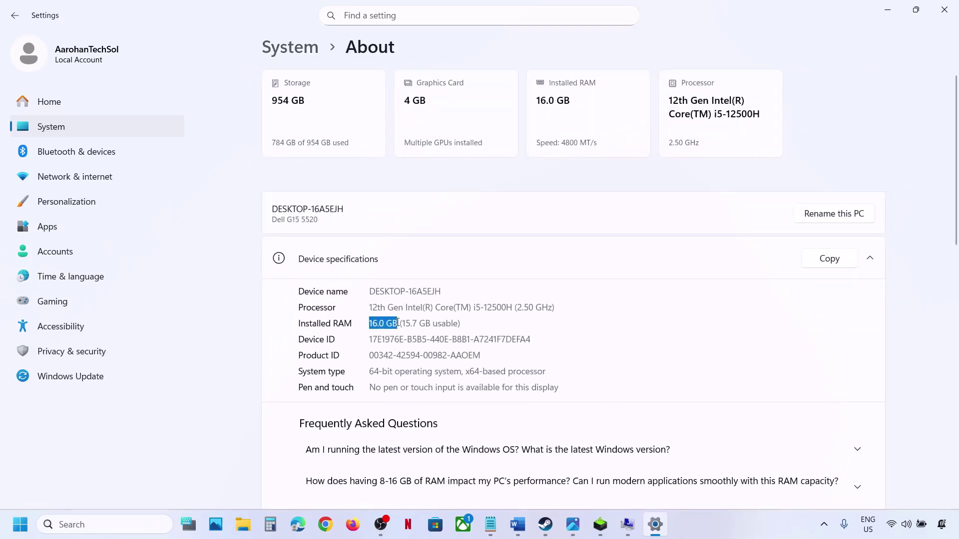
click(945, 14)
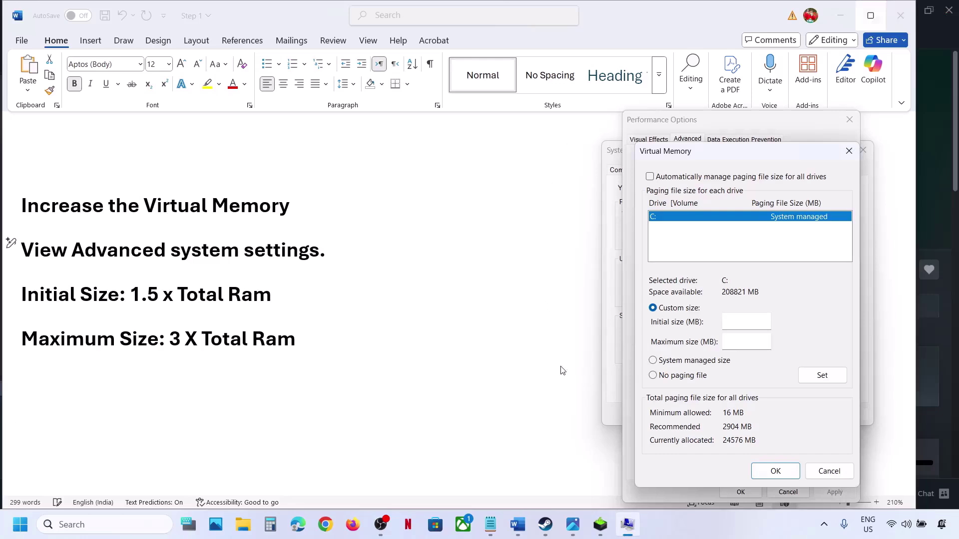
Open Calculator and multiply 16 by 1024 to convert the total RAM to megabytes.
click(270, 524)
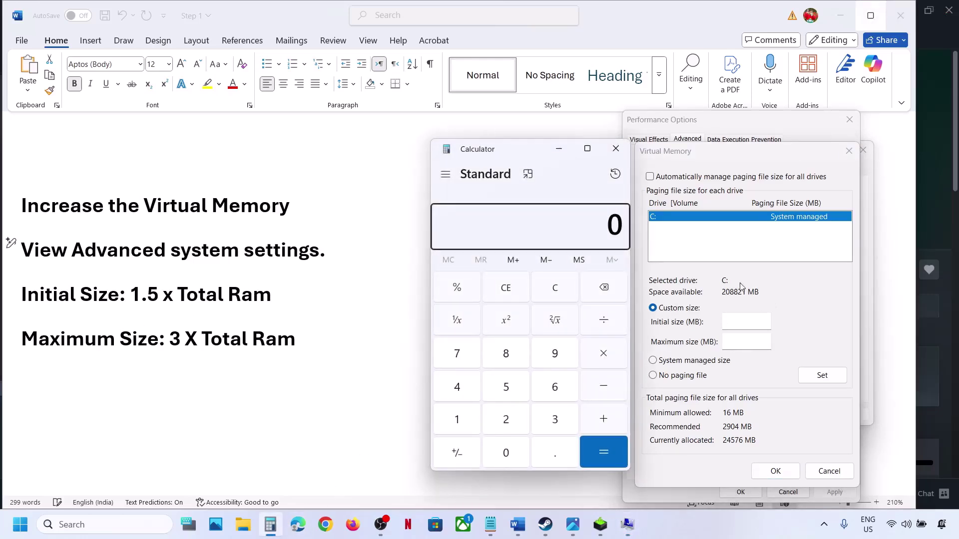
click(558, 291)
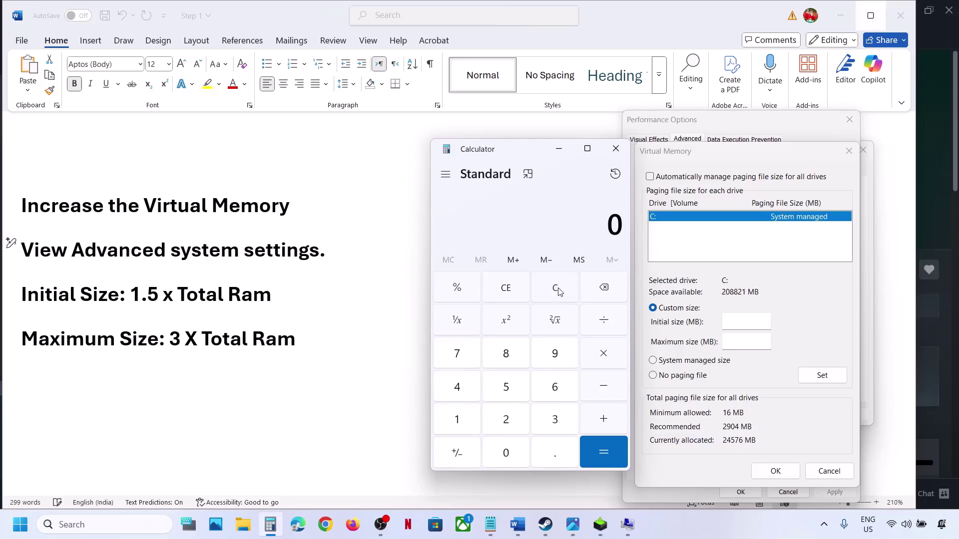
text(16 × )
text(1,024)
key(Return)
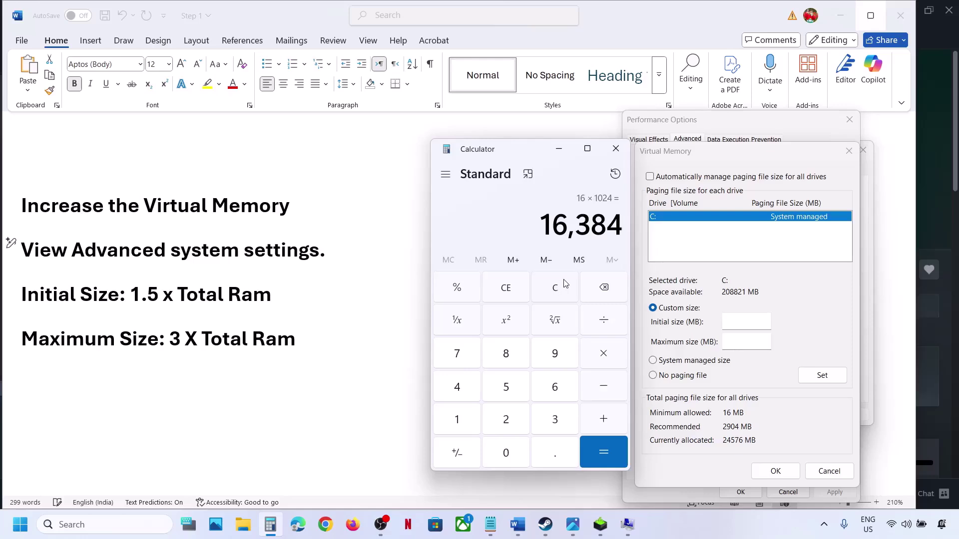